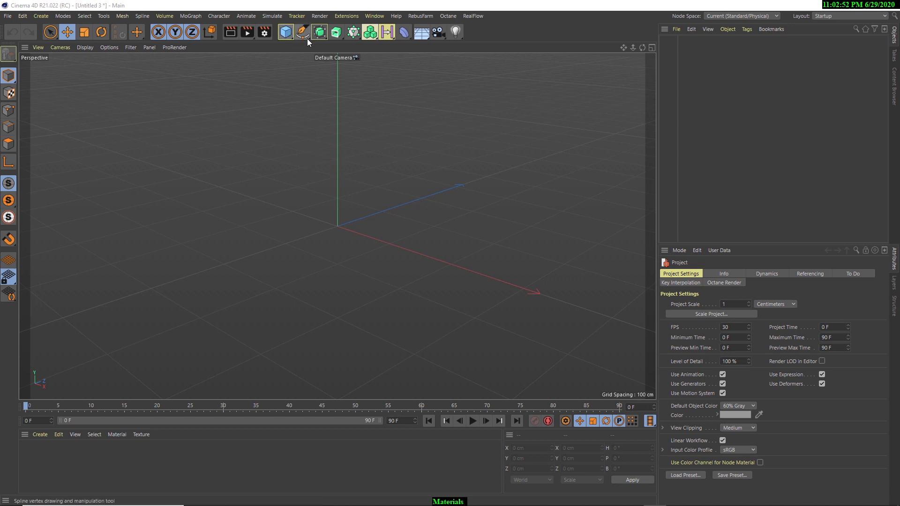
- Add a sphere primitive at the origin and set its segments to 60
click(286, 33)
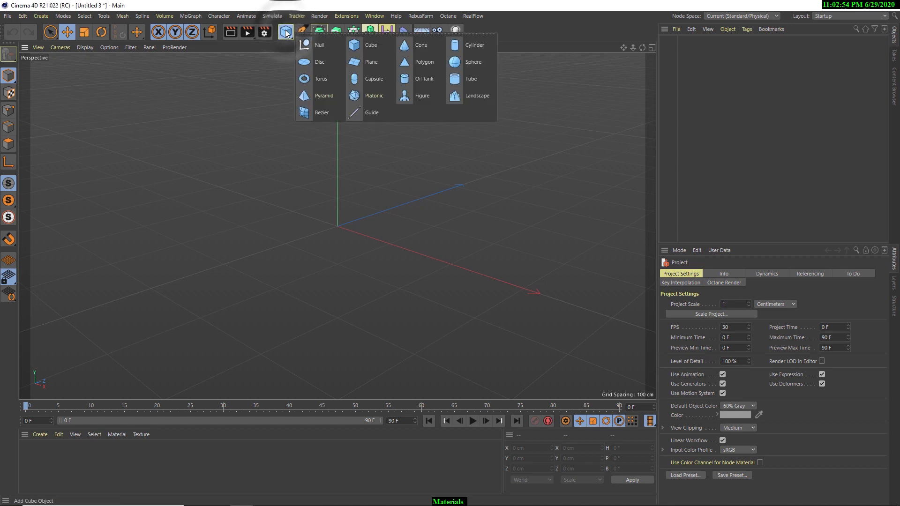
click(468, 65)
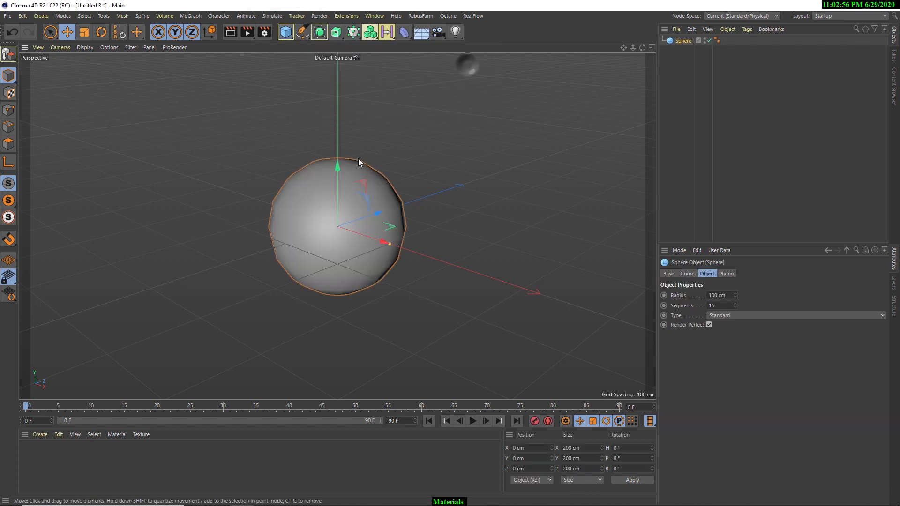
double_click(727, 306)
text(6)
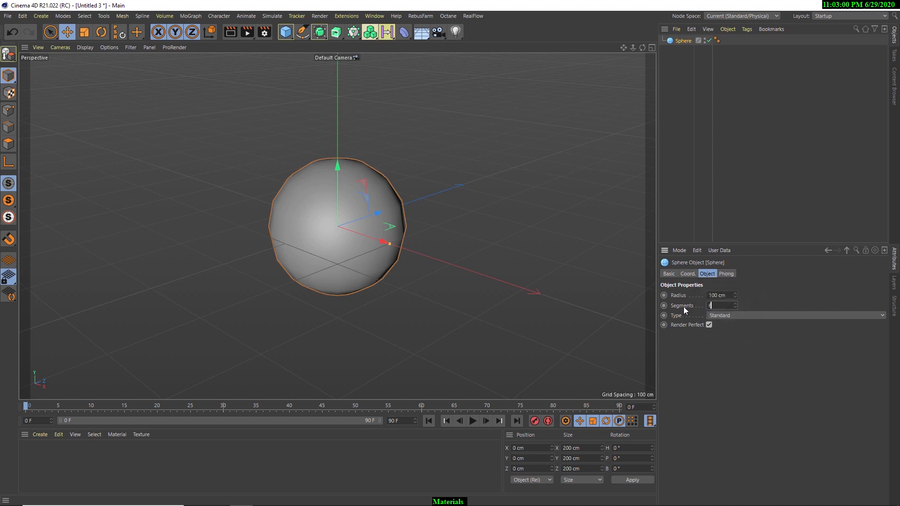
text(0)
key(Return)
alt+drag(426, 258, 372, 165)
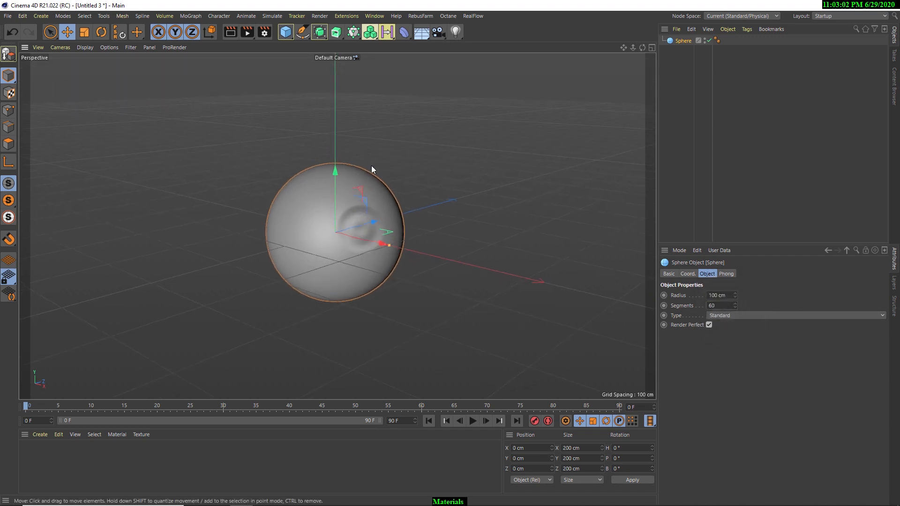
click(253, 185)
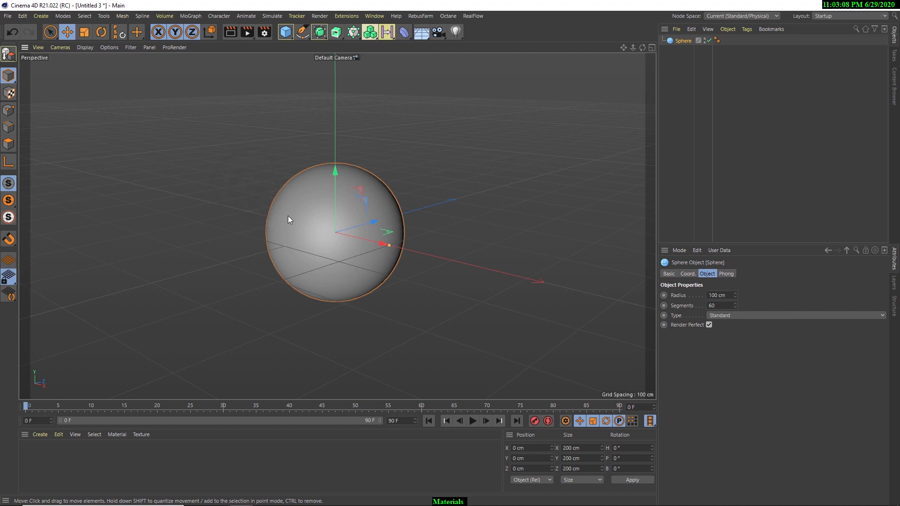
- Add a plane primitive and set its orientation to +Z
click(286, 32)
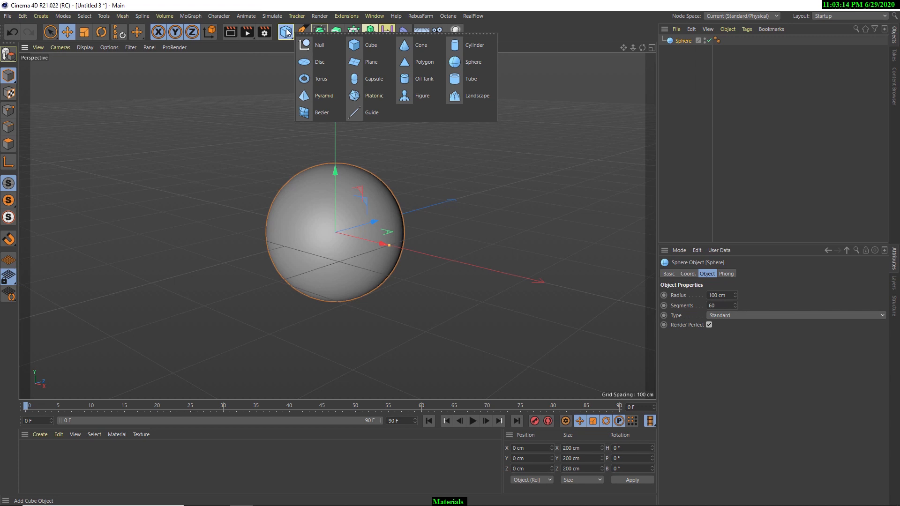
click(368, 64)
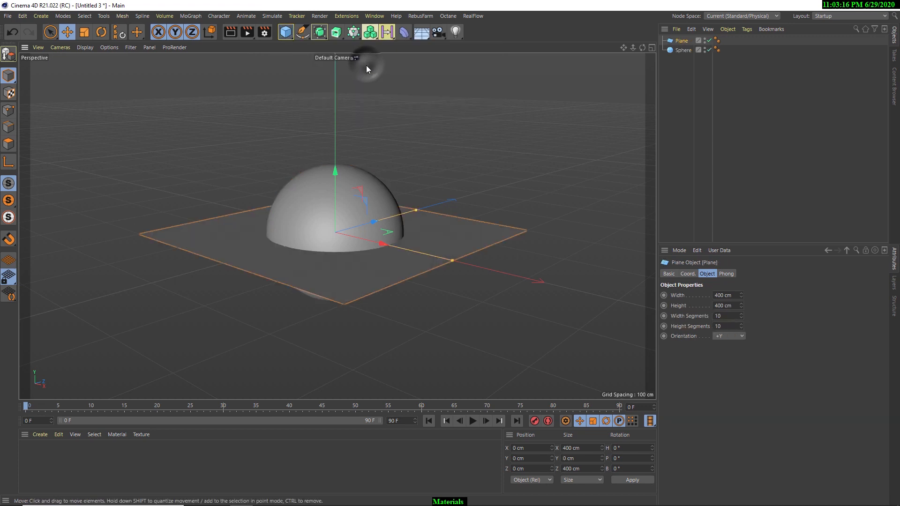
click(733, 336)
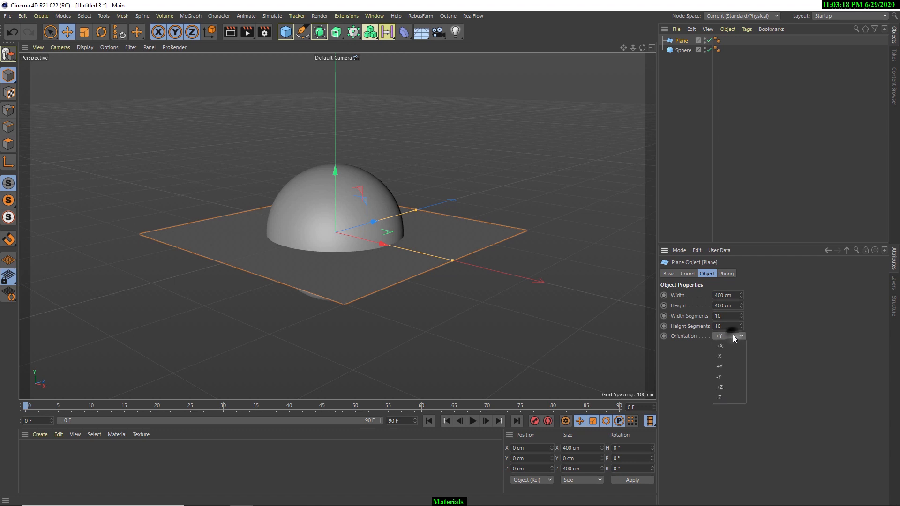
click(728, 387)
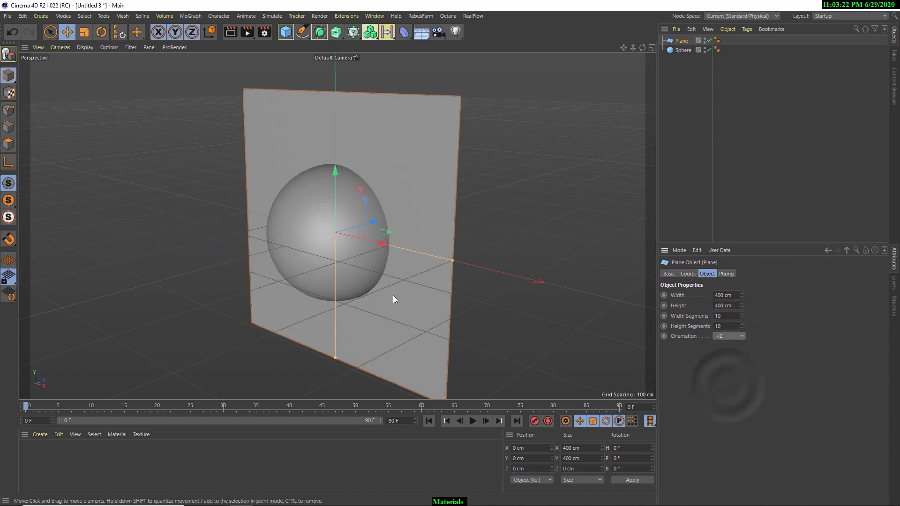
- Move the plane behind the sphere to about 190 cm along the Z axis
drag(356, 281, 458, 161)
key(ctrl+z)
drag(375, 210, 490, 163)
alt+drag(416, 194, 468, 170)
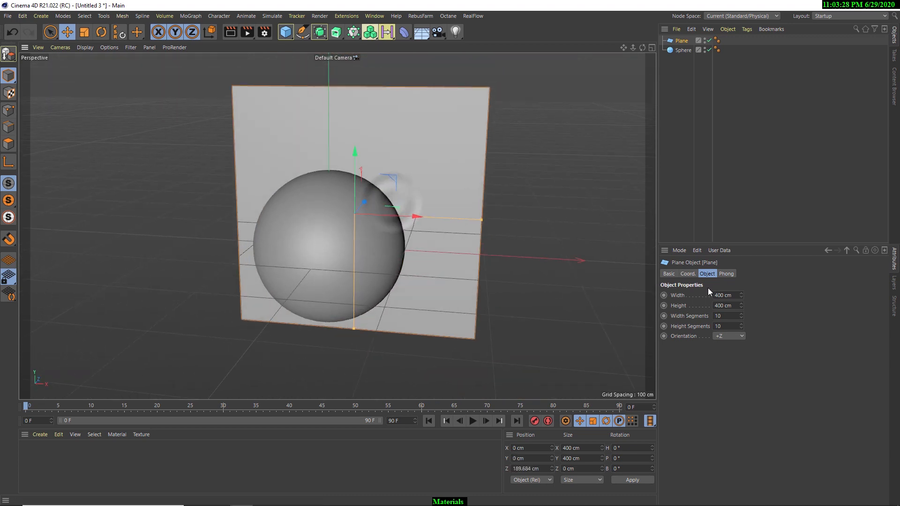
- Set the plane's width and height to 1000 cm each
click(736, 295)
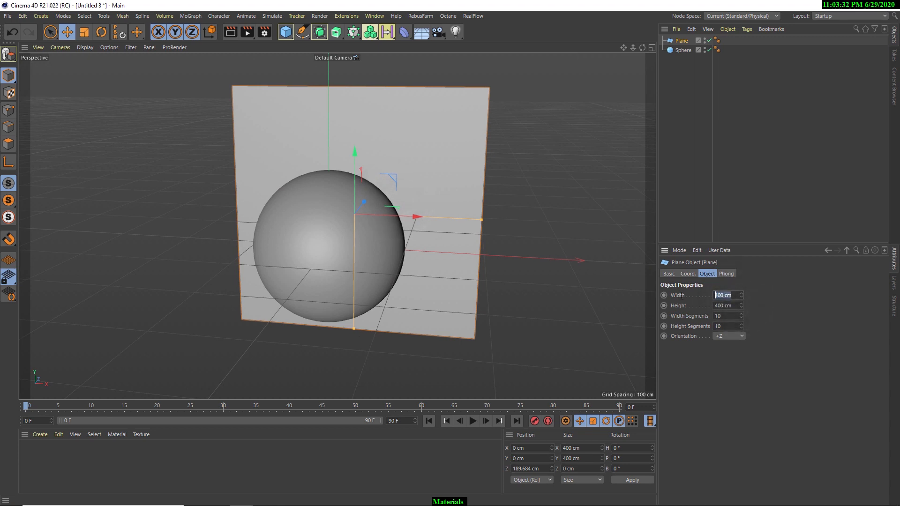
text(1000)
key(Tab)
text(200)
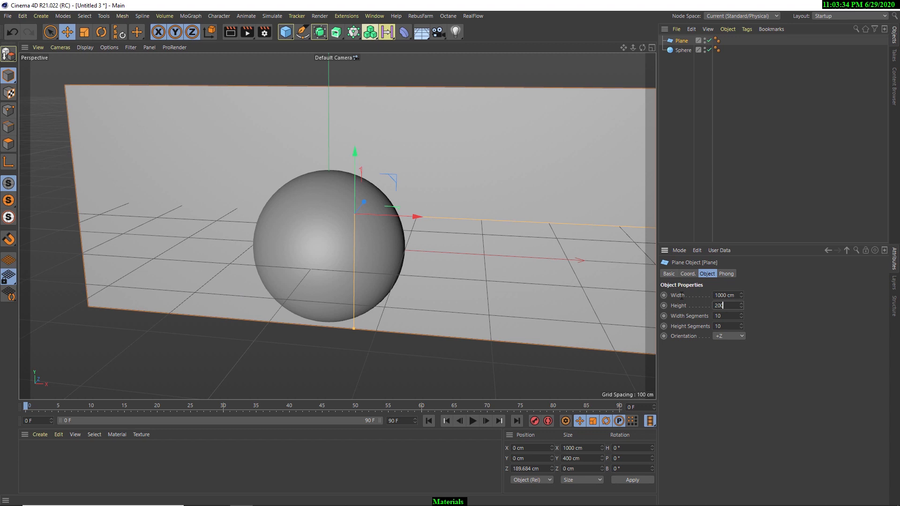
key(BackSpace)
key(BackSpace)
key(BackSpace)
text(1000)
key(Tab)
- Set the sphere's radius to 70 cm
scroll(366, 241, down, 2)
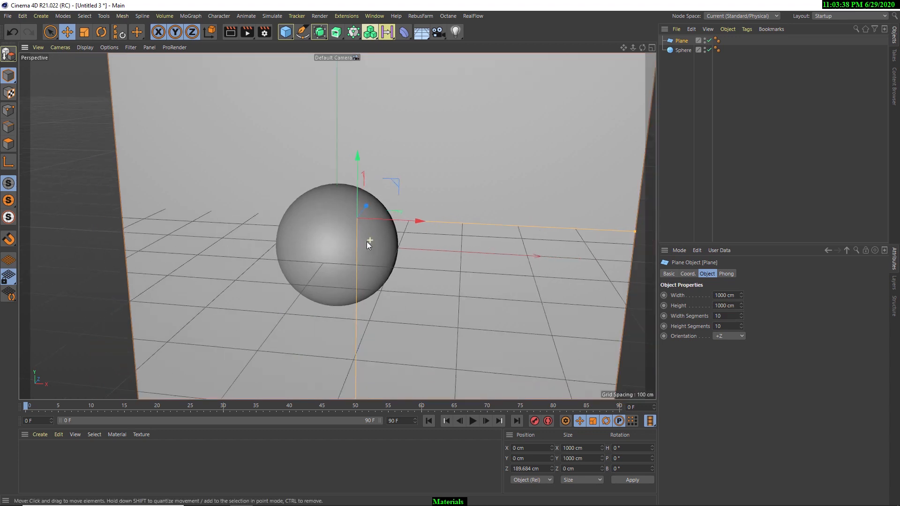
alt+drag(360, 252, 370, 226)
click(369, 224)
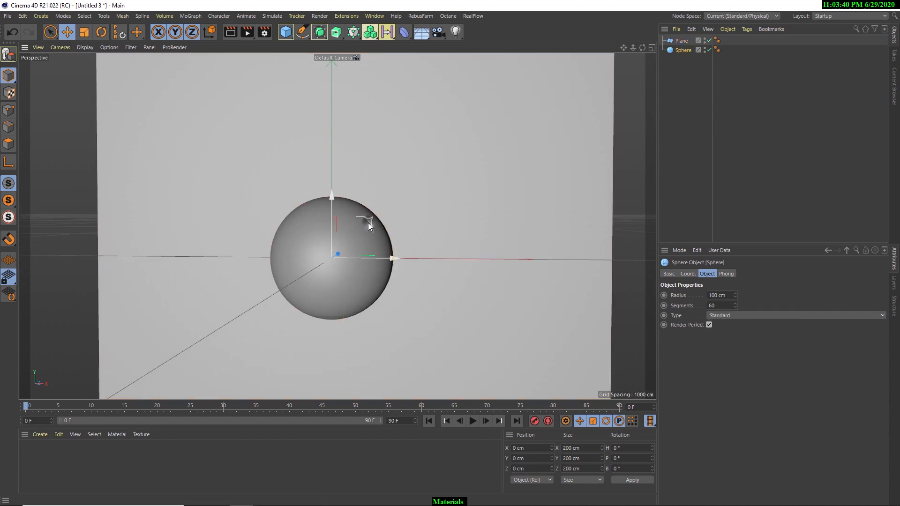
click(717, 295)
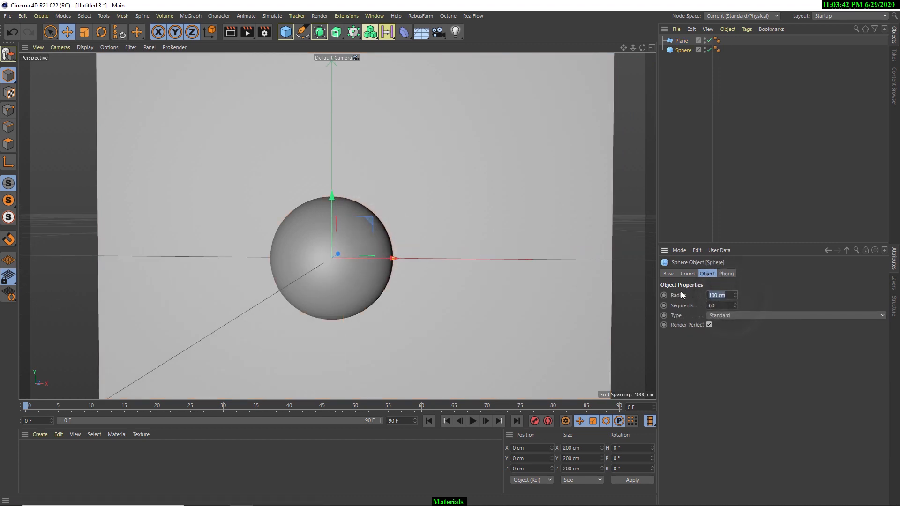
text(70)
key(Return)
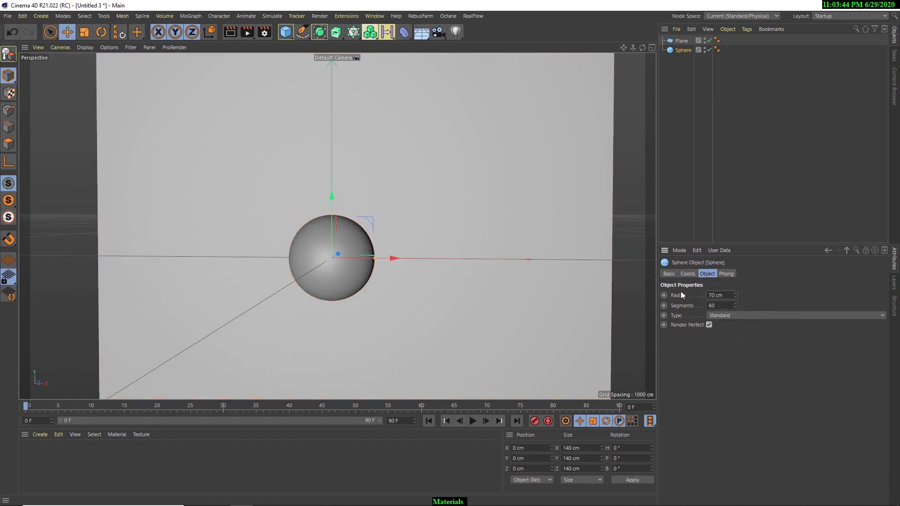
- Duplicate the sphere twice to form a horizontal row, with the copies at about X 9 cm and X 216 cm
scroll(325, 271, up, 4)
alt+drag(342, 265, 554, 255)
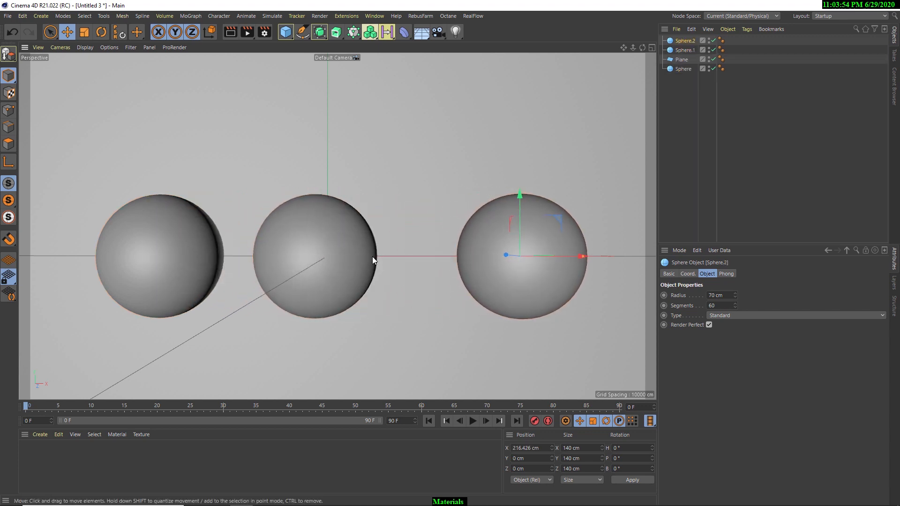
click(365, 257)
mouse_move(365, 257)
mouse_down()
mouse_move(392, 257)
mouse_move(382, 257)
mouse_up()
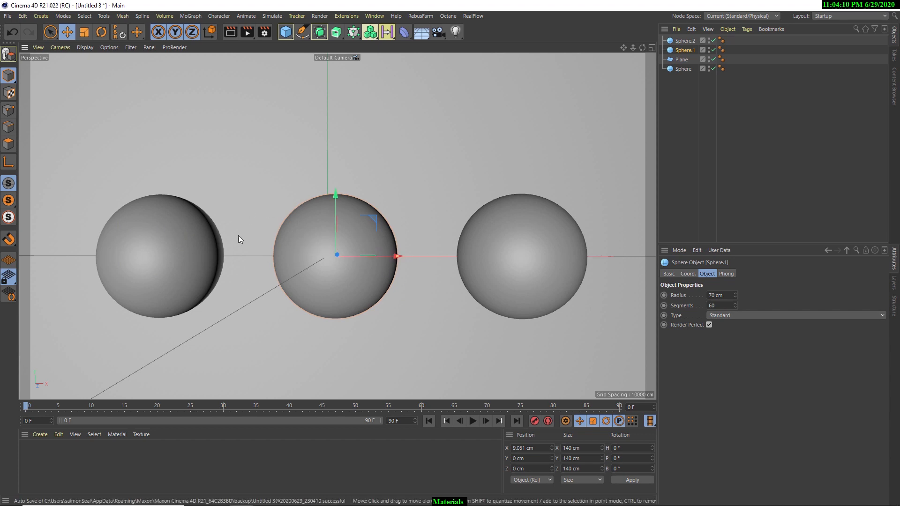
- Open the Octane Live Viewer and switch the interface layout to "new octane interface (User)"
click(448, 16)
click(460, 43)
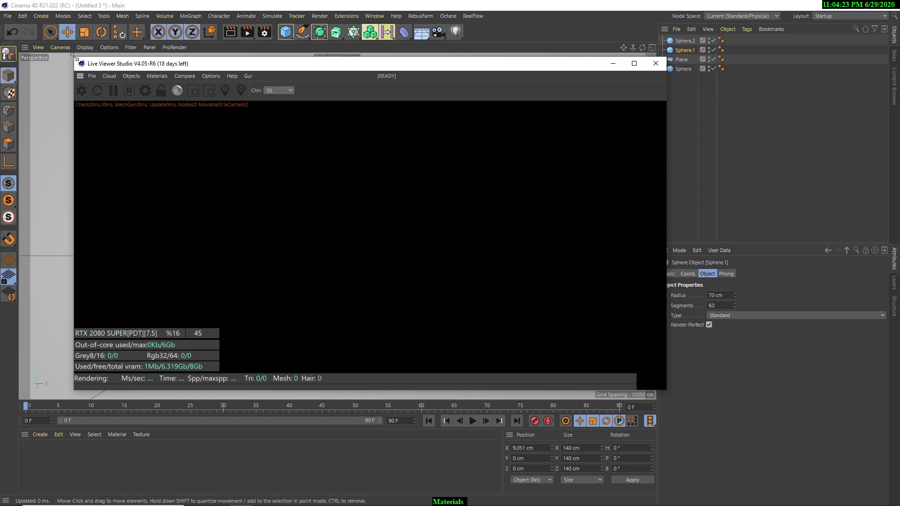
drag(75, 57, 148, 64)
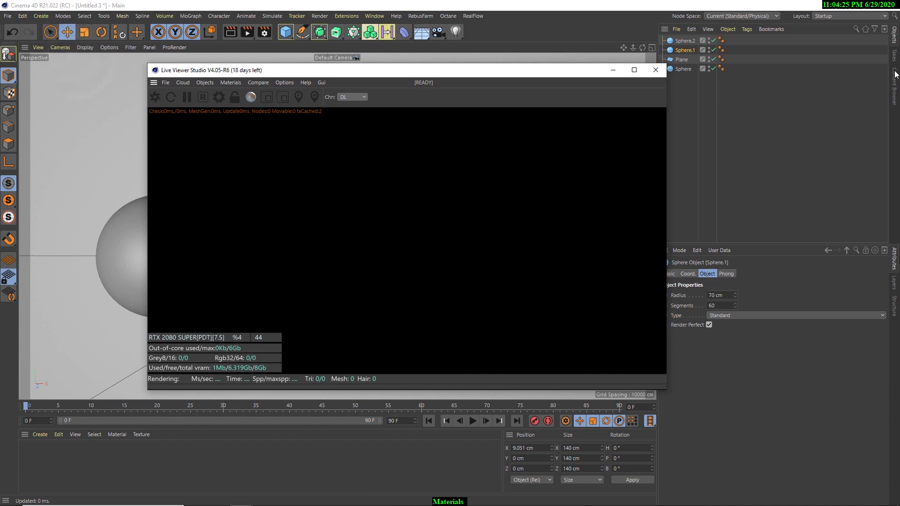
click(847, 15)
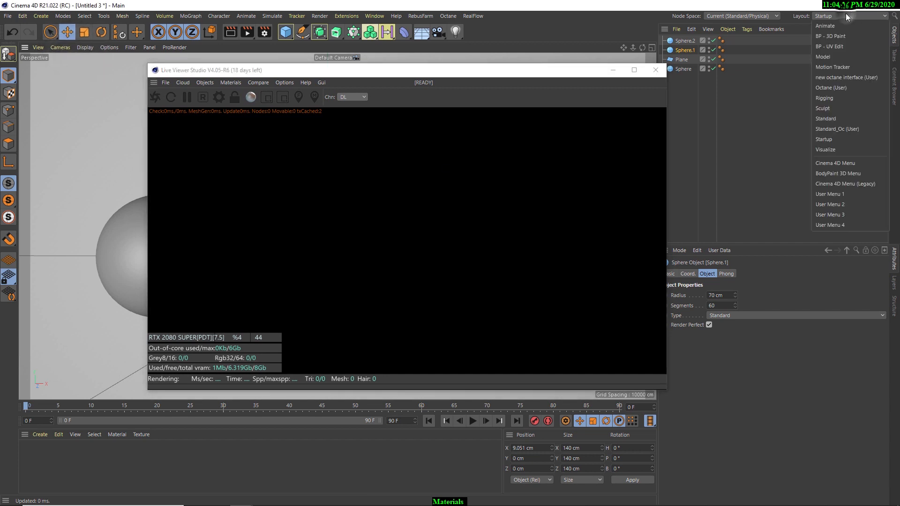
click(867, 77)
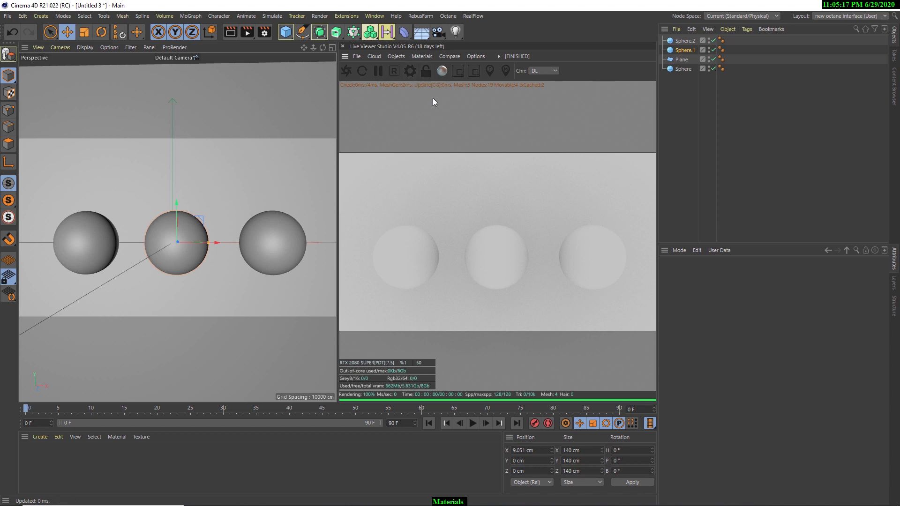
- Start the live render and open Octane Settings, enlarging its window to show all the kernel options
click(347, 73)
click(409, 71)
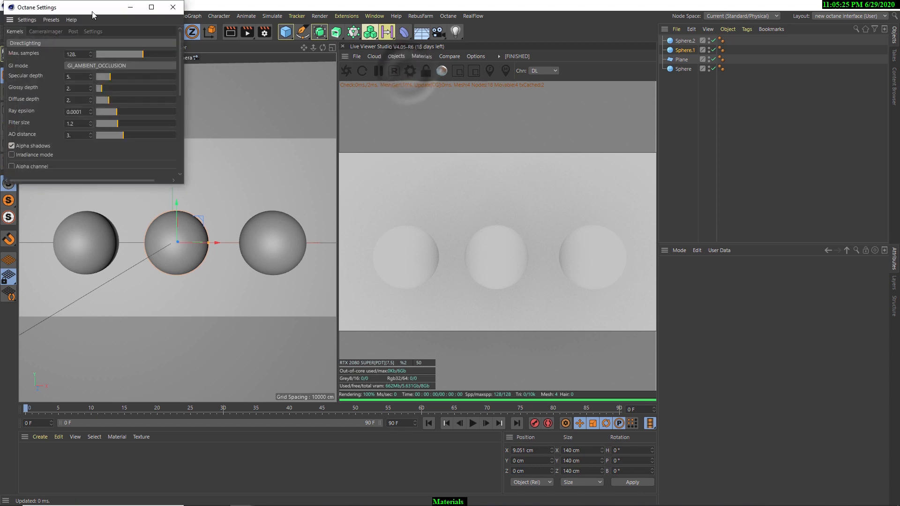
drag(87, 8, 103, 75)
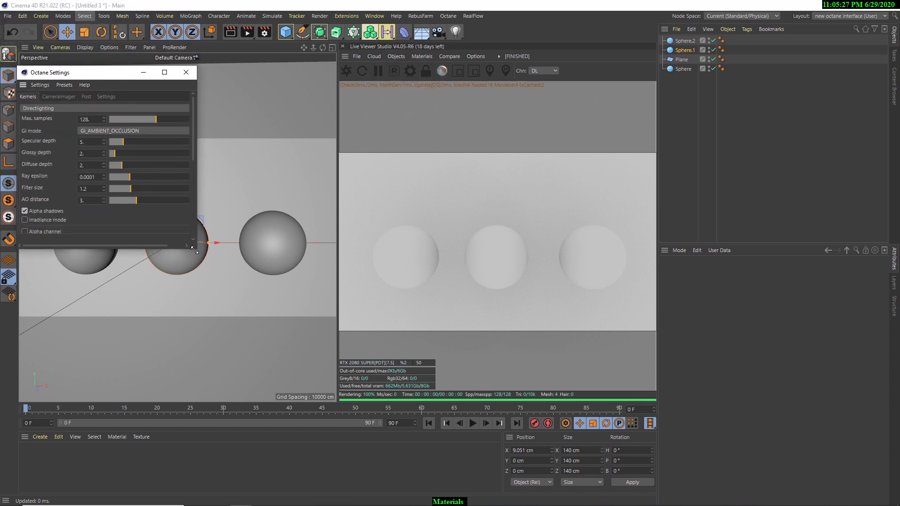
drag(196, 251, 268, 411)
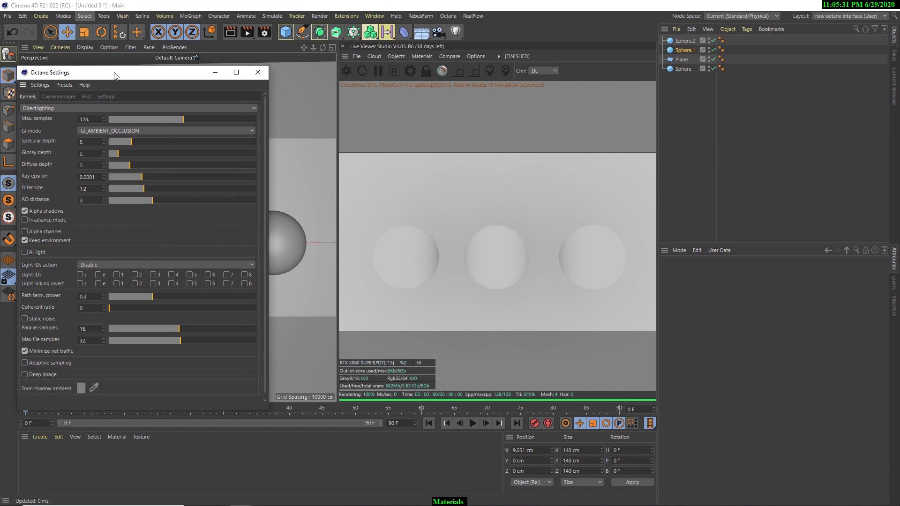
drag(115, 75, 133, 32)
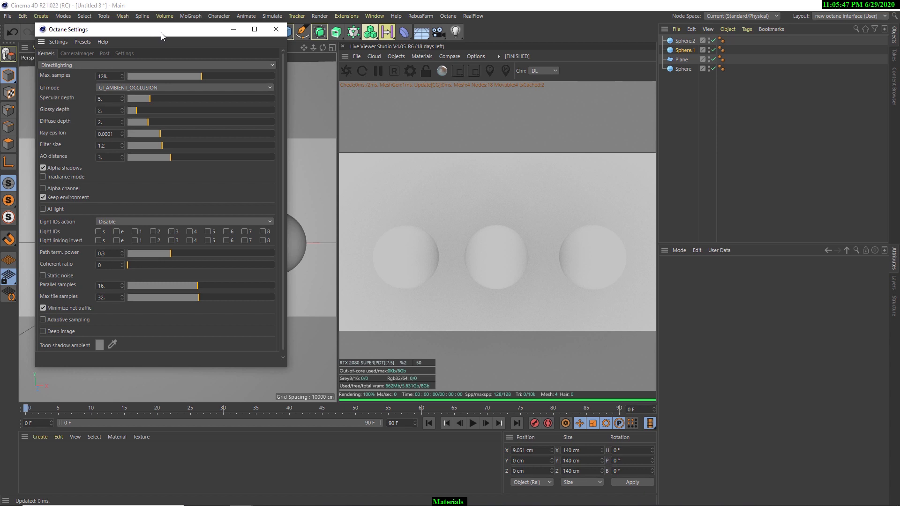
mouse_move(162, 33)
mouse_down()
mouse_move(151, 49)
mouse_move(151, 30)
mouse_move(164, 26)
mouse_up()
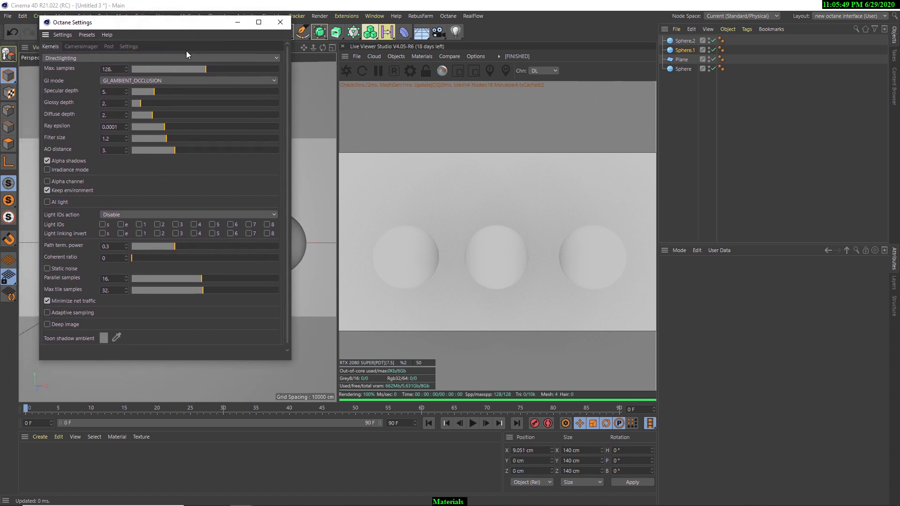
- Switch the render kernel to Pathtracing and set its max samples to 600
click(81, 59)
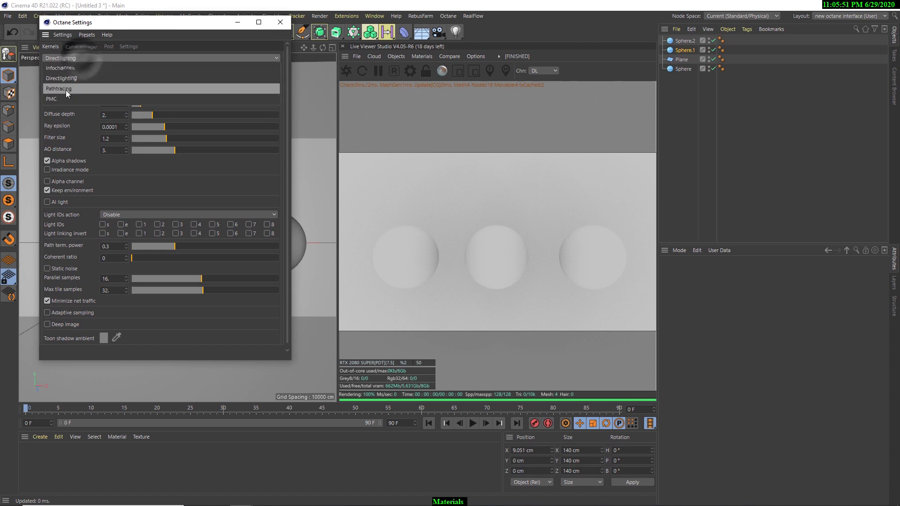
click(72, 113)
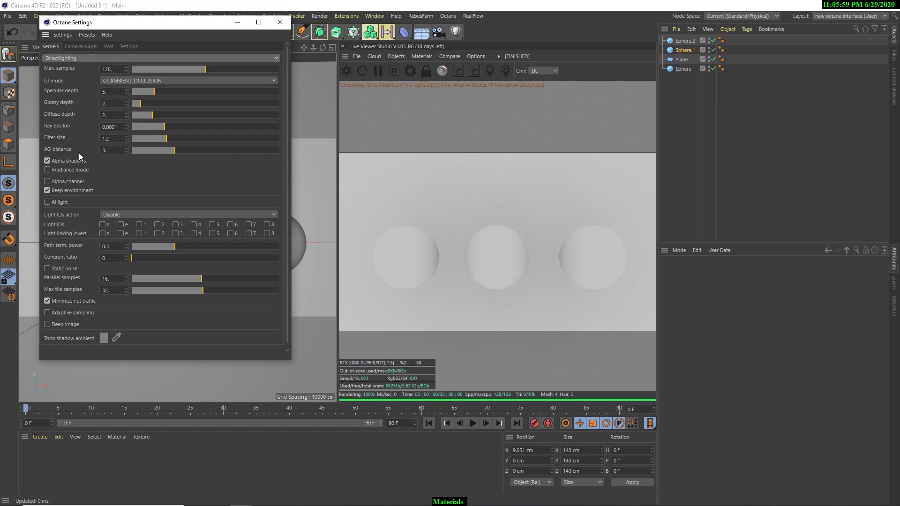
click(78, 58)
click(60, 87)
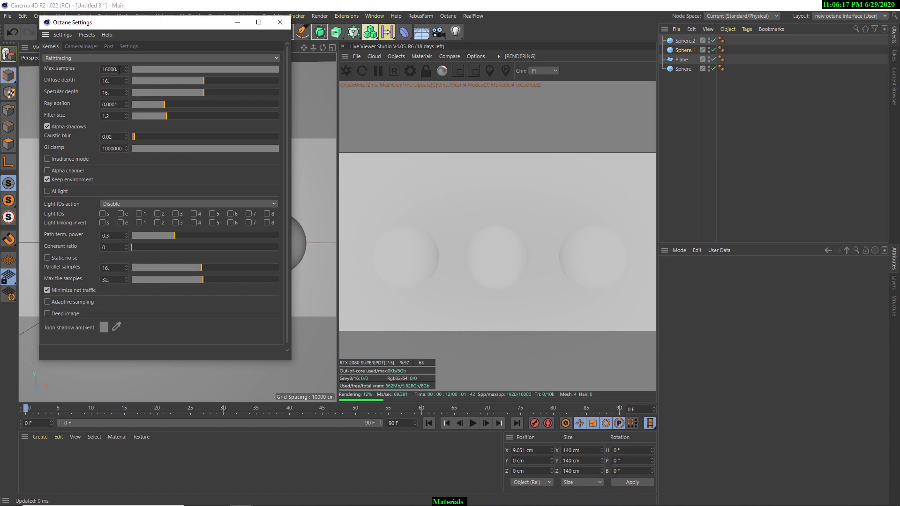
click(115, 69)
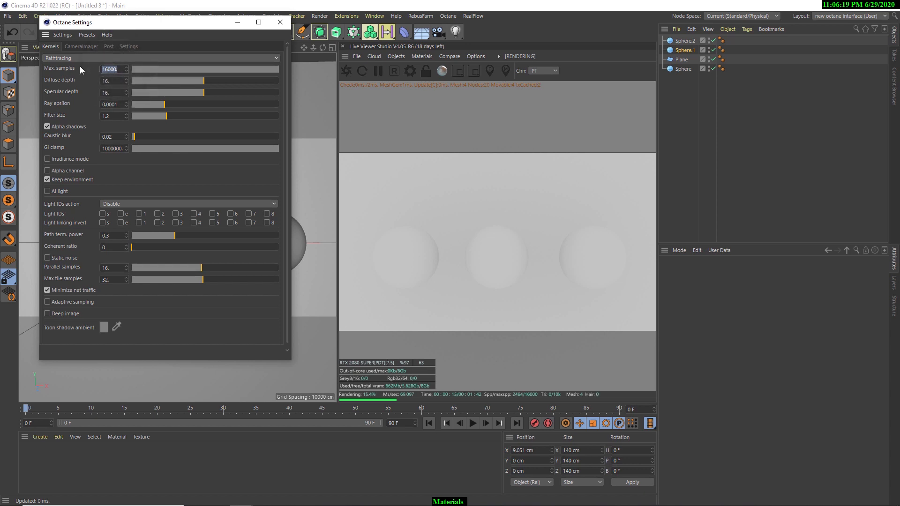
text(600)
key(Return)
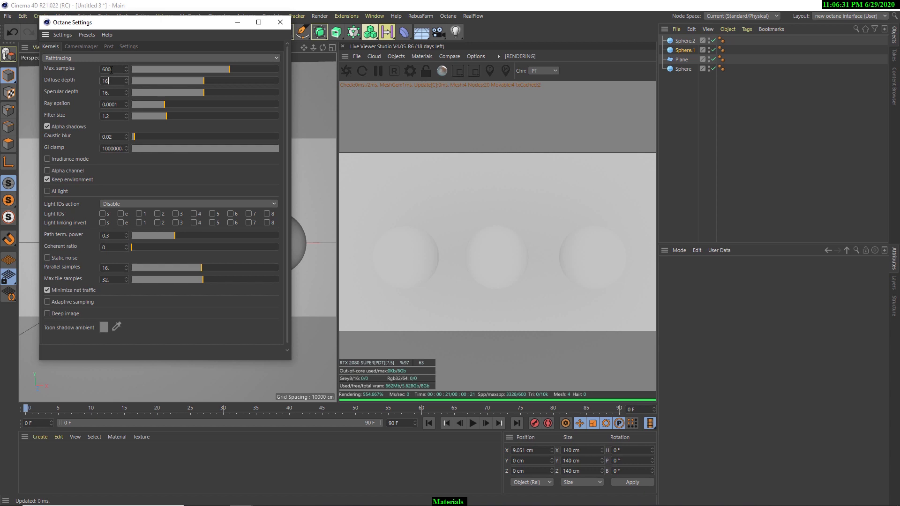
- Set the Pathtracing kernel's diffuse depth and specular depth both to 6
key(Return)
drag(116, 82, 53, 78)
text(6)
key(Return)
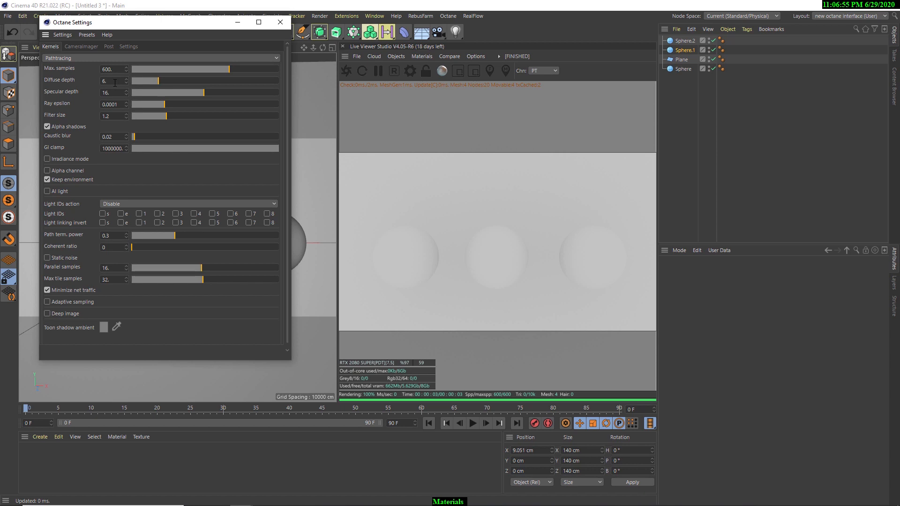
drag(115, 83, 95, 83)
click(123, 93)
text(6)
key(Return)
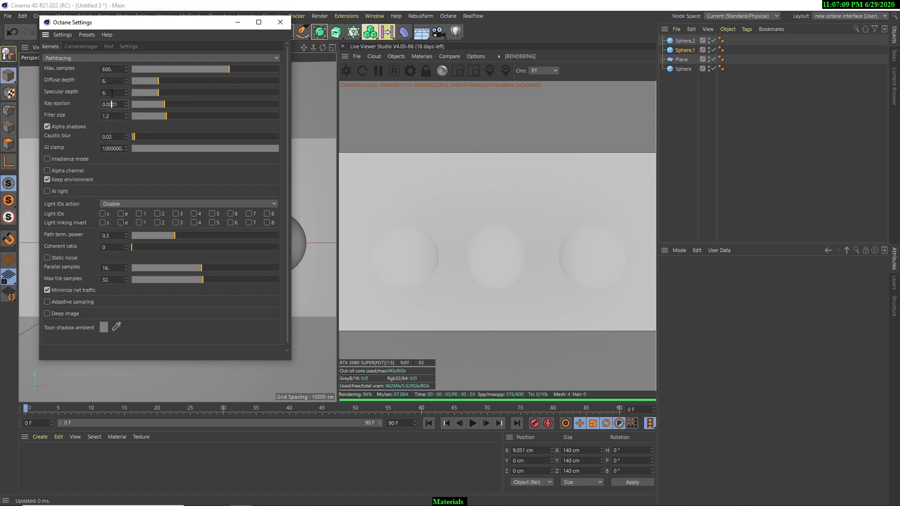
drag(111, 93, 93, 92)
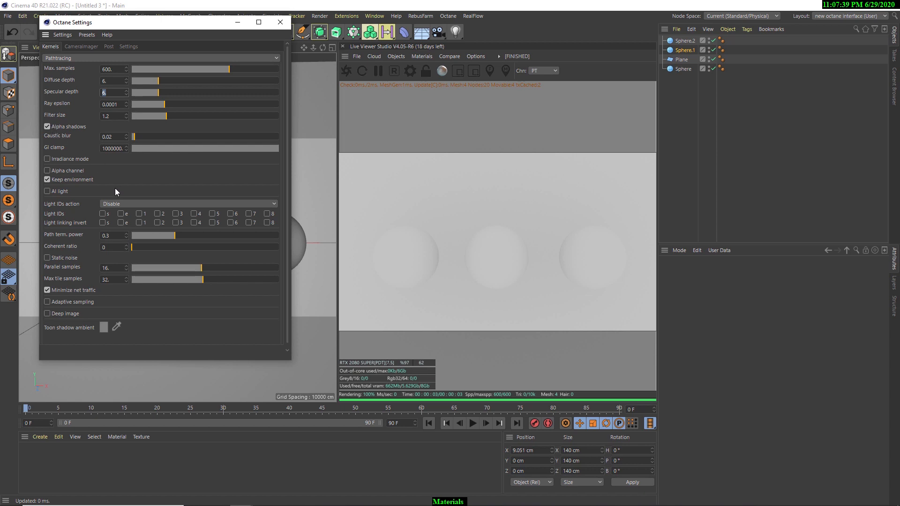
- Set the Pathtracing kernel's GI clamp to 1
double_click(112, 148)
text(1)
key(Return)
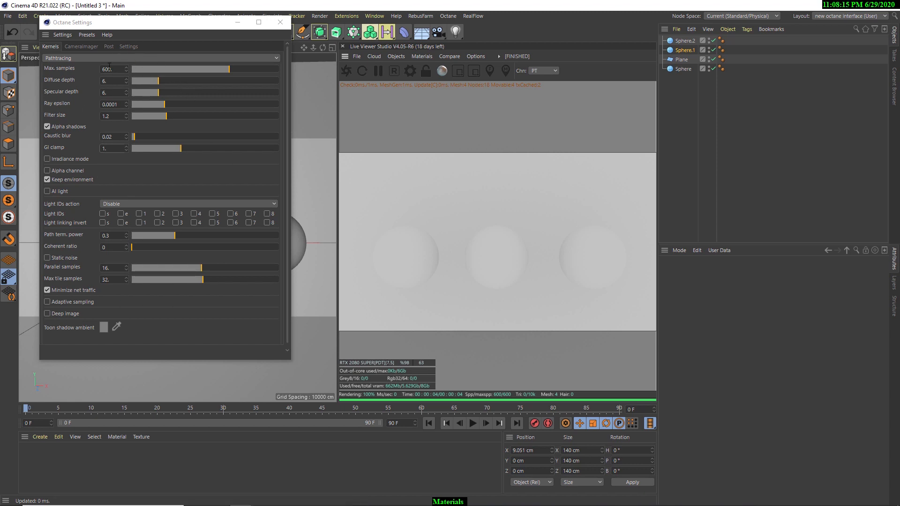
- Save the current render settings as a new preset named "Octane quick preset" and close the preset window
click(86, 37)
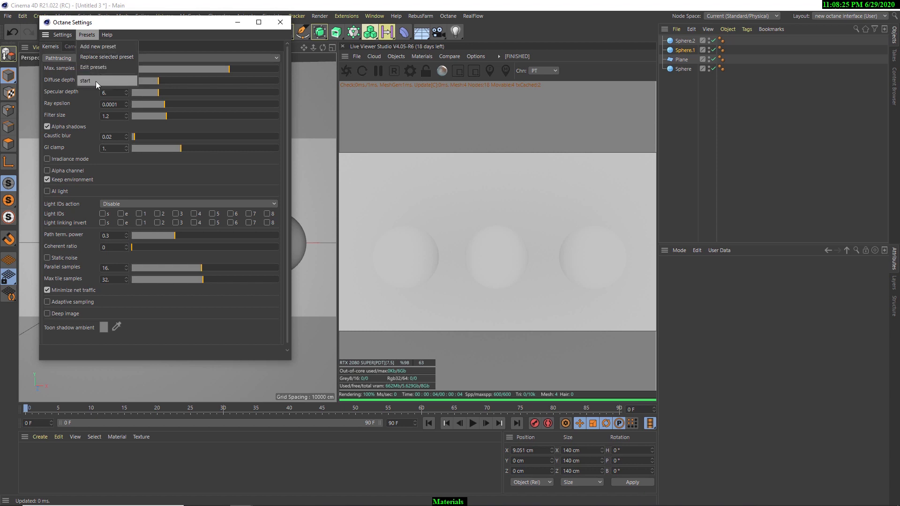
click(92, 45)
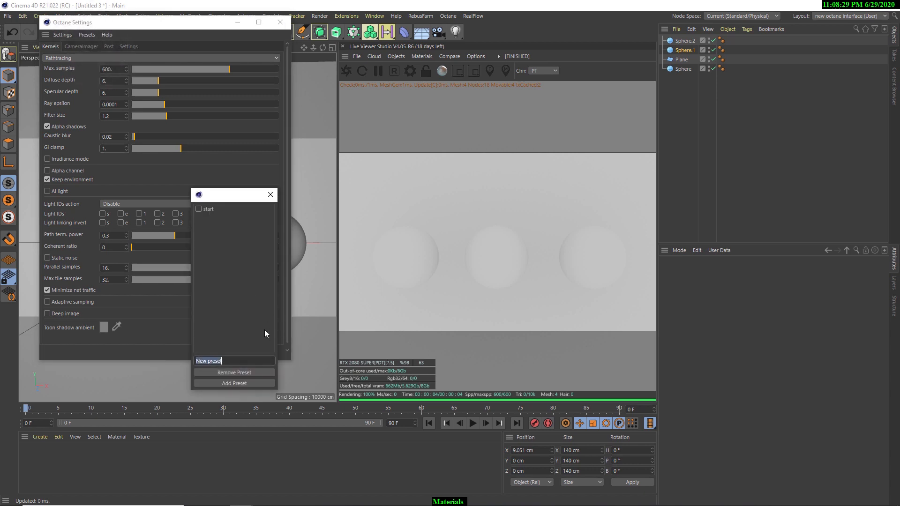
text(Octane quick preset)
click(234, 384)
click(271, 194)
- Switch the render kernel to PMC, and restore the saved Pathtracing settings by loading "Octane quick preset"
click(85, 57)
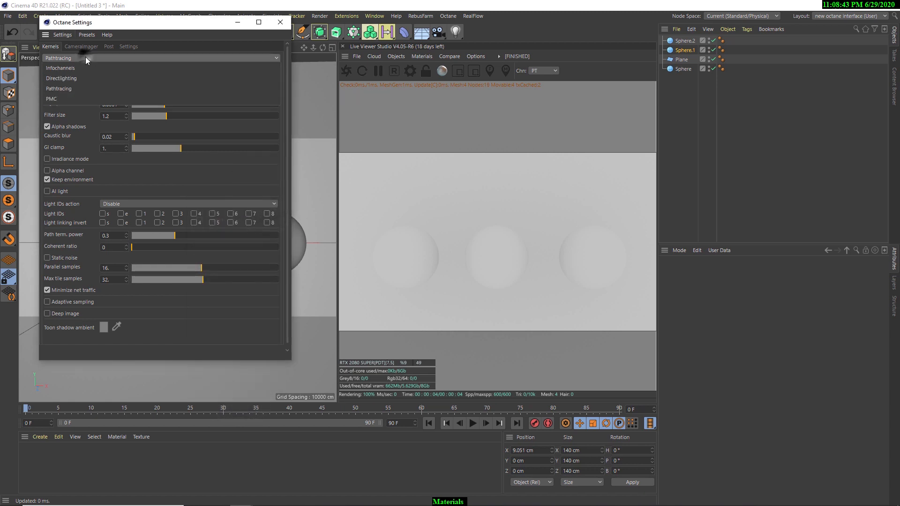
click(65, 98)
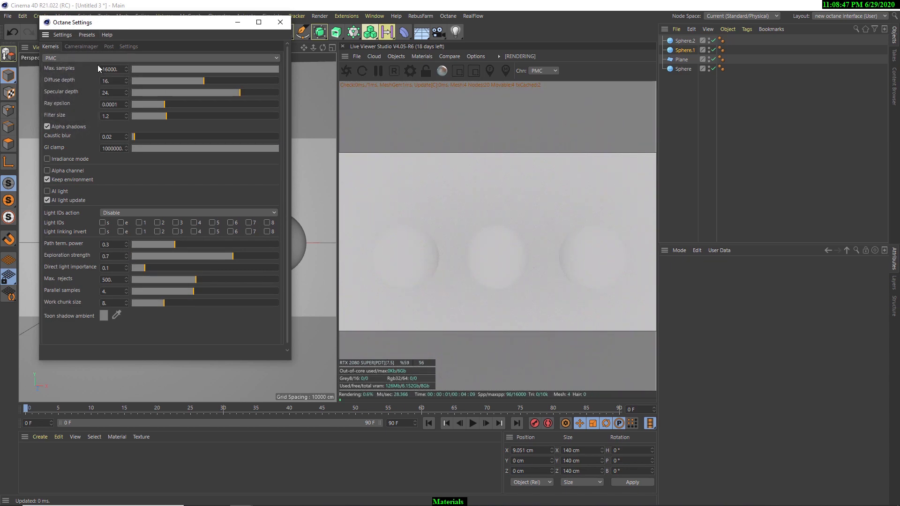
click(90, 36)
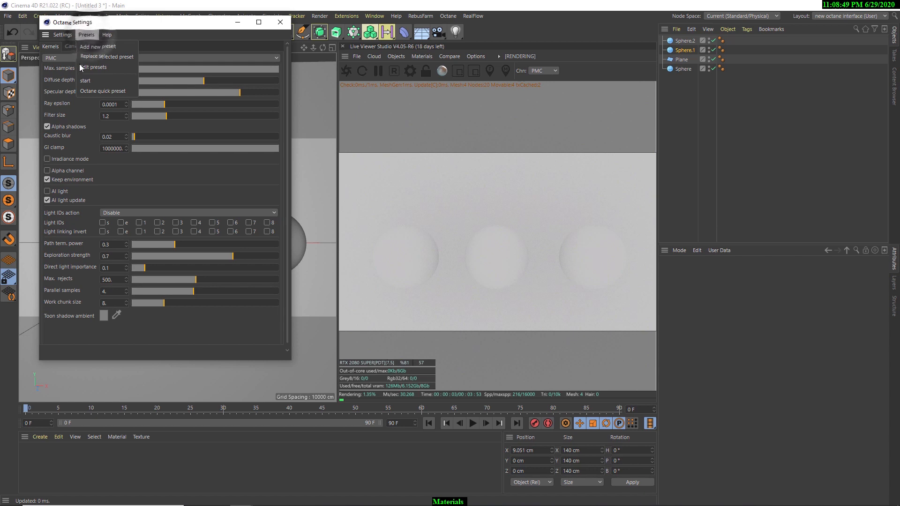
click(102, 92)
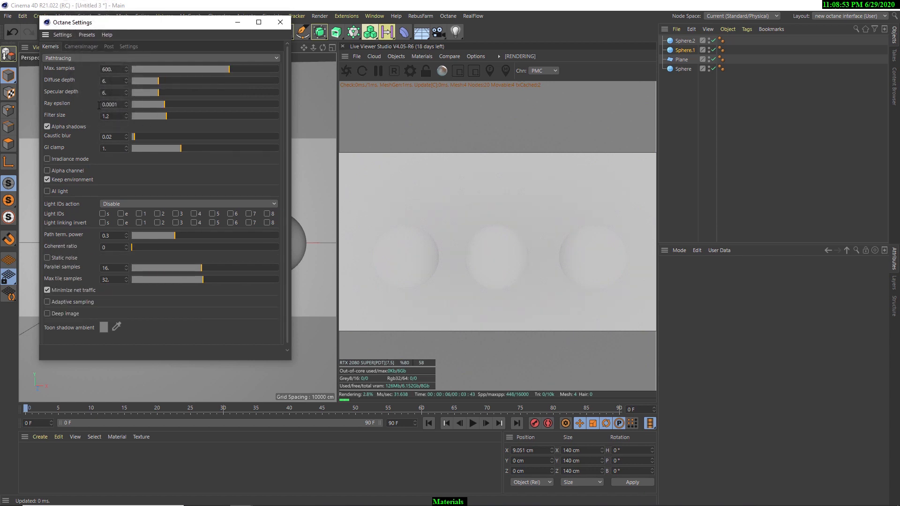
- Check the list of saved presets and close Octane Settings
drag(133, 27, 166, 36)
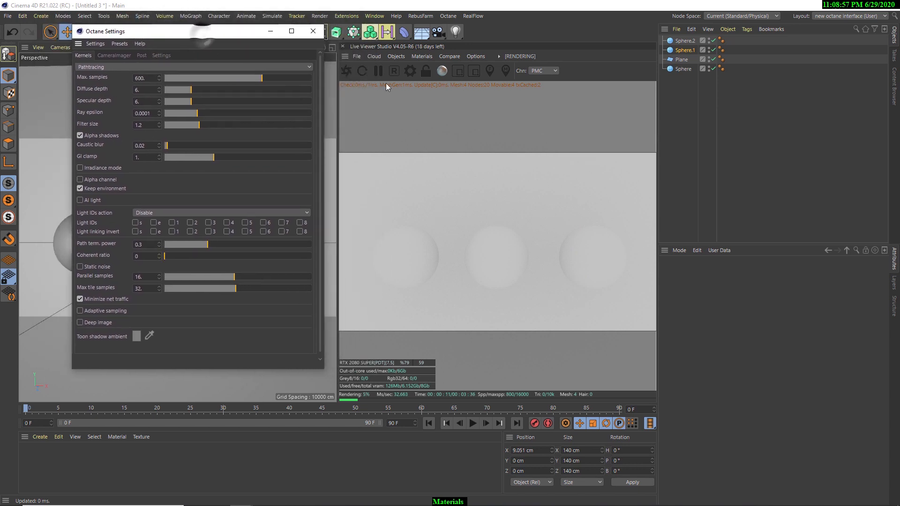
click(119, 43)
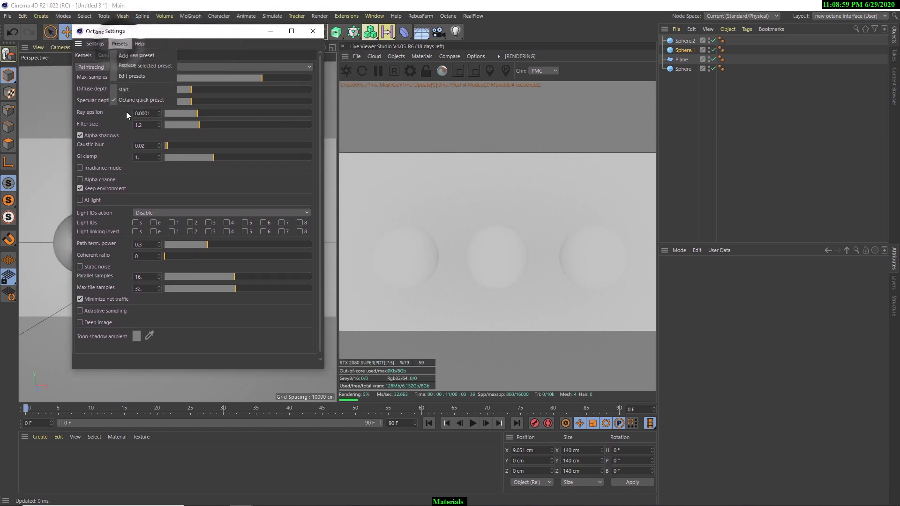
click(114, 133)
drag(308, 36, 280, 29)
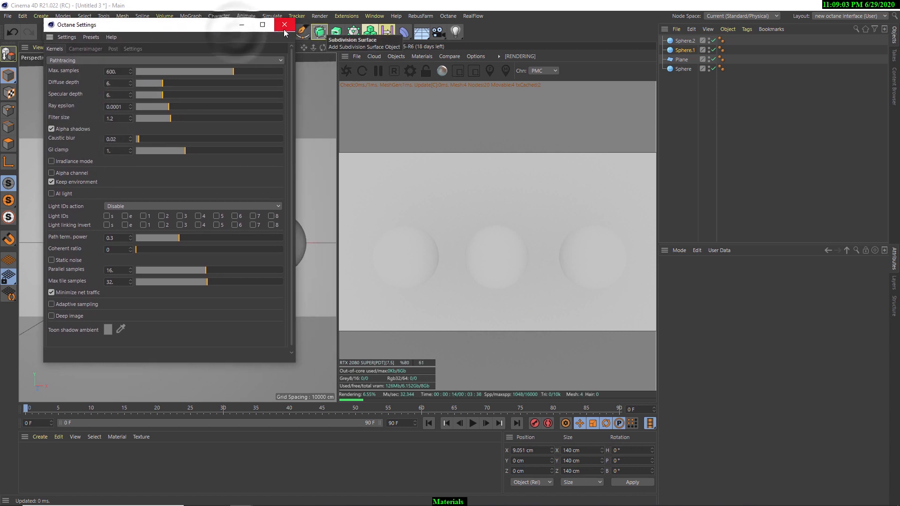
click(284, 29)
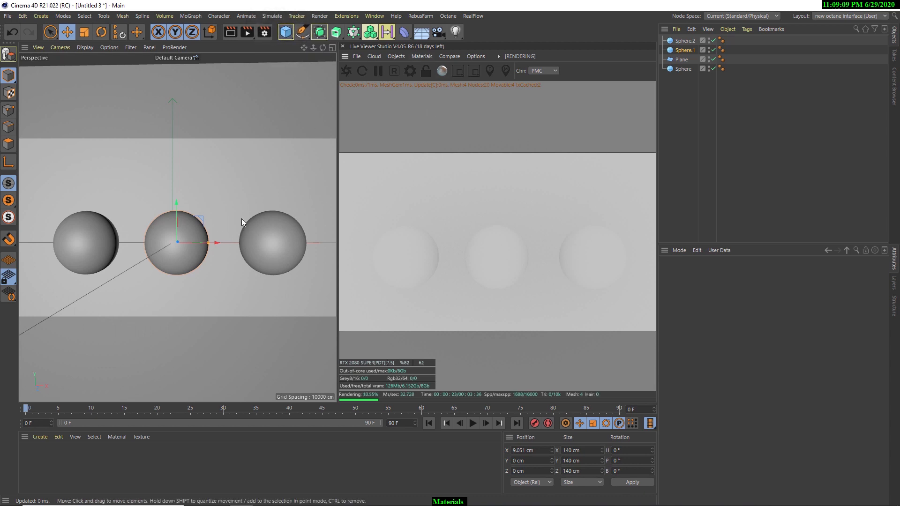
- Create an Octane Diffuse Material and apply it to the left sphere
click(427, 54)
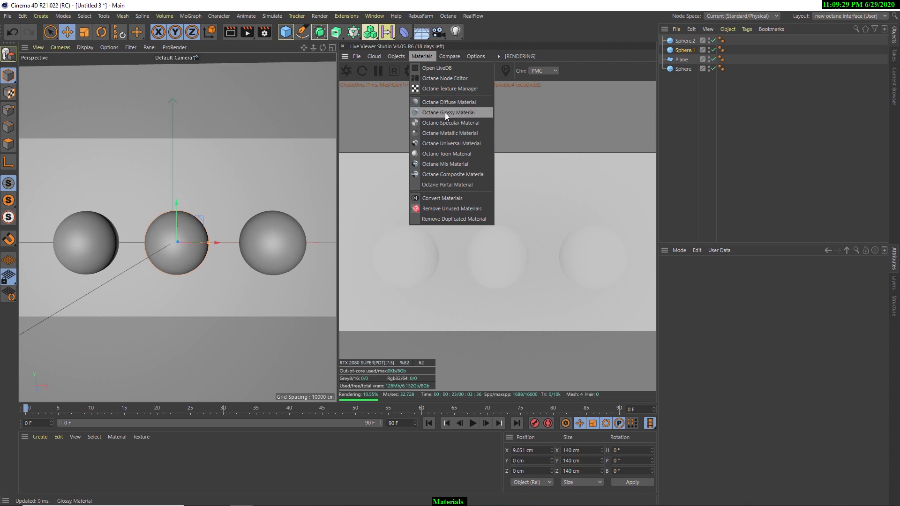
click(427, 102)
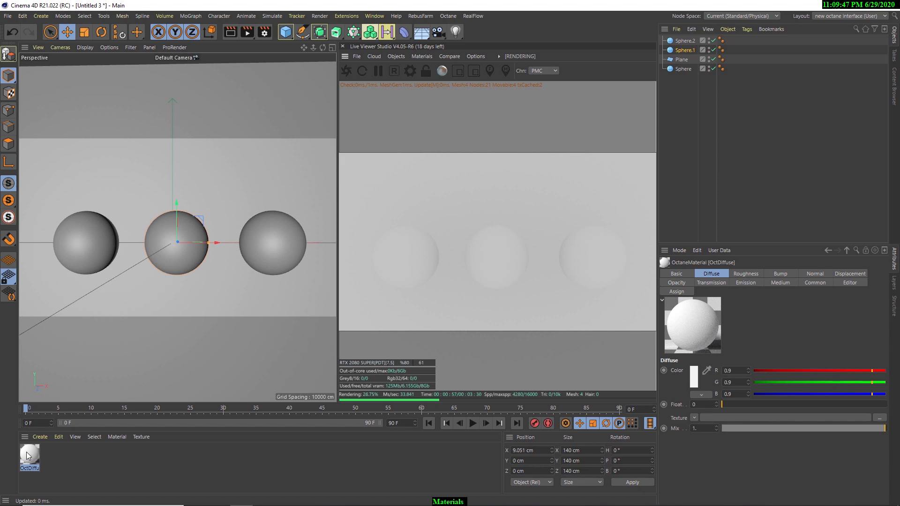
drag(29, 459, 88, 242)
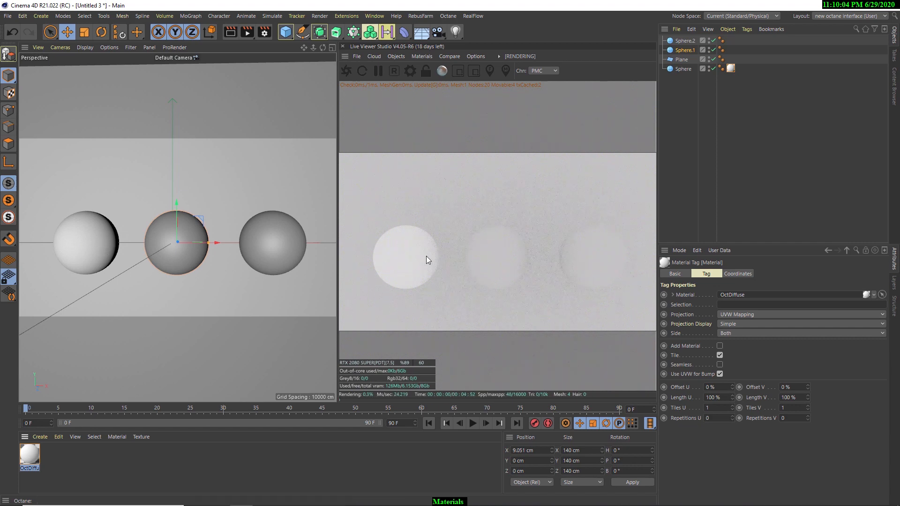
- Open the diffuse material in the Material Editor beside the render and keep its material type as Diffuse
double_click(37, 452)
drag(311, 66, 191, 41)
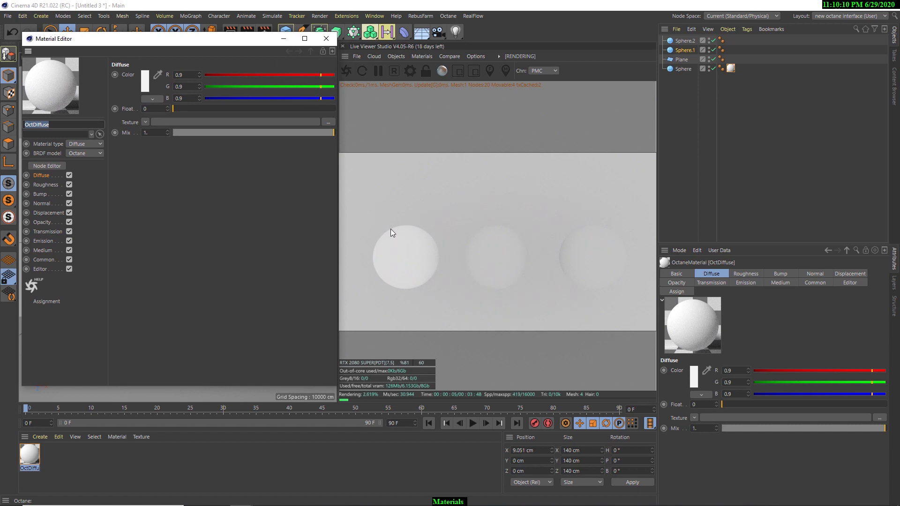
click(75, 144)
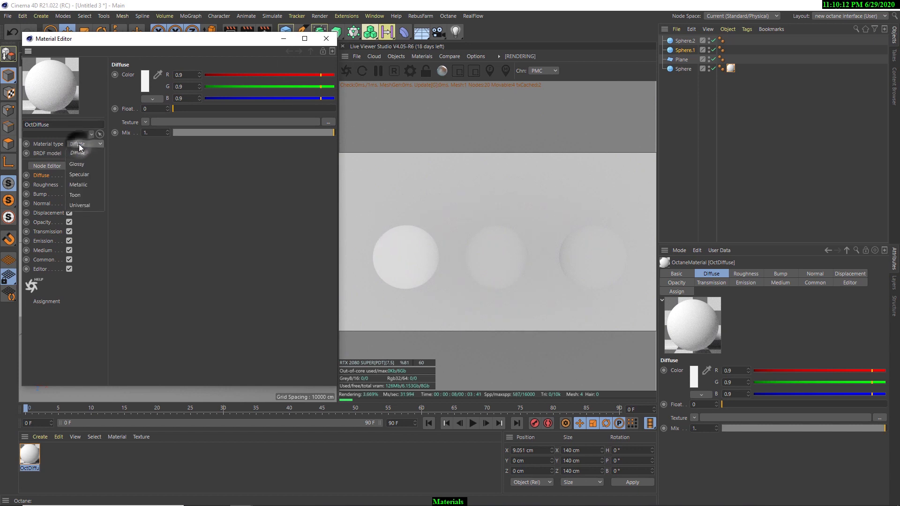
click(72, 153)
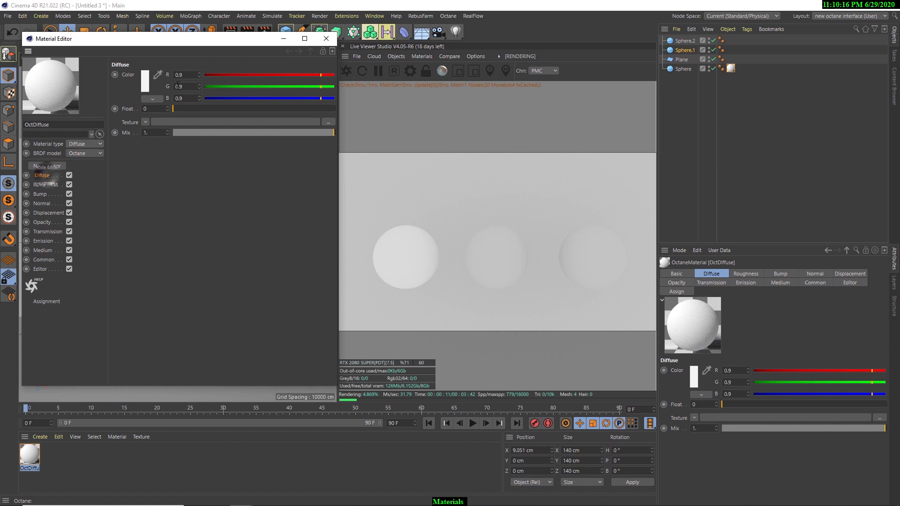
- Set the material's diffuse color to green with hue 125°, saturation 46% and value 83%
click(146, 90)
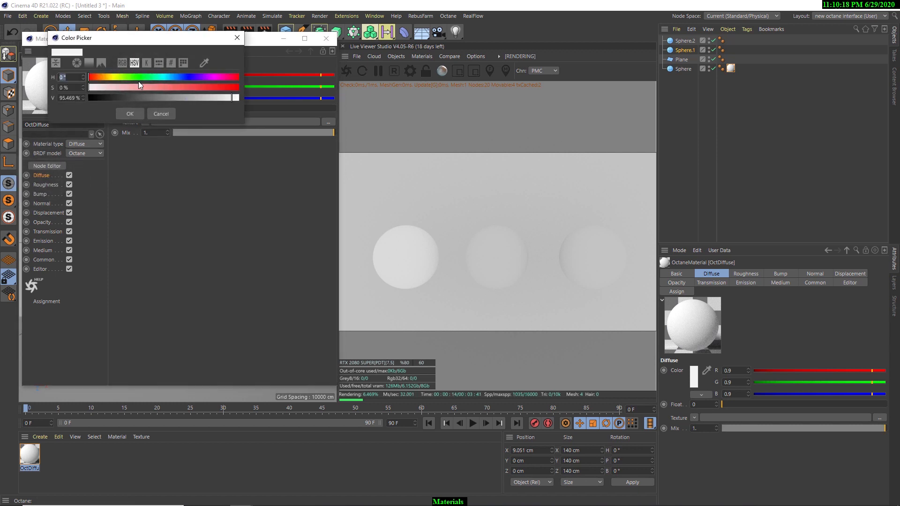
click(140, 77)
click(157, 88)
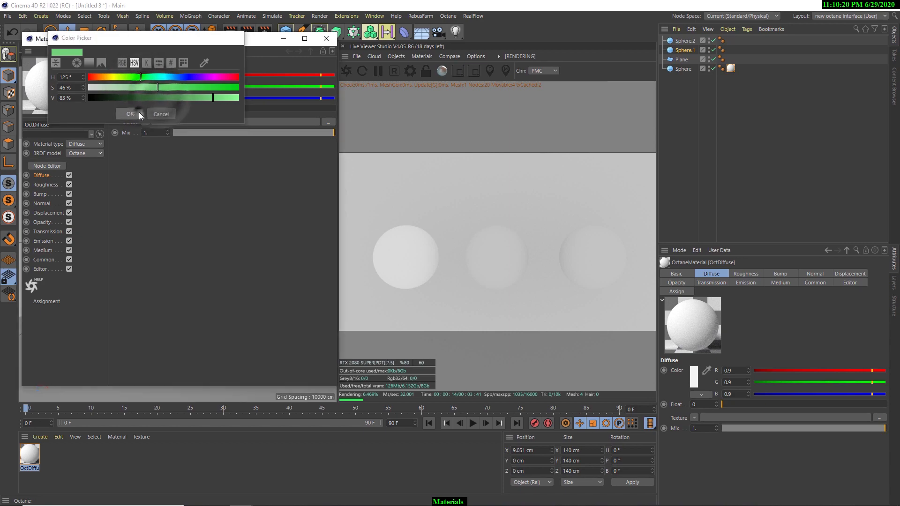
click(137, 112)
- Change the material's diffuse color to yellow, with RGB 0.655931, 0.615349, 0.015888
click(146, 84)
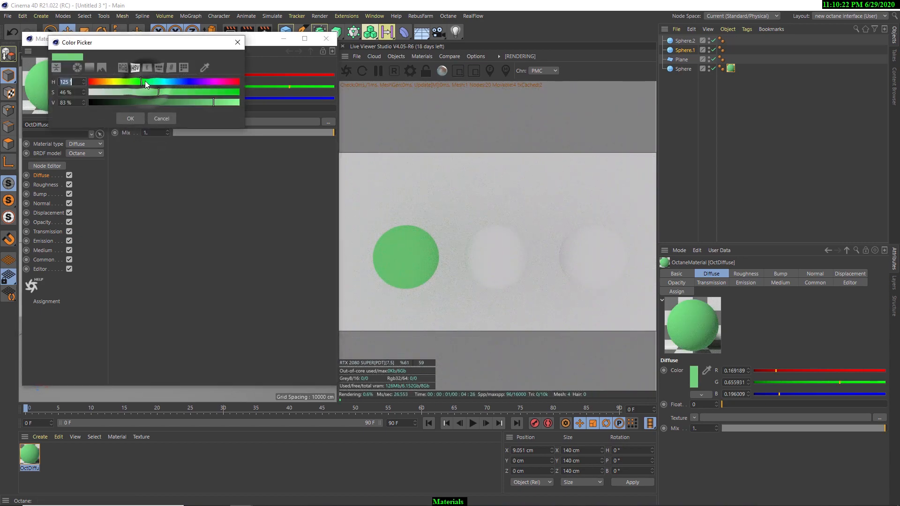
drag(145, 80, 113, 81)
click(132, 119)
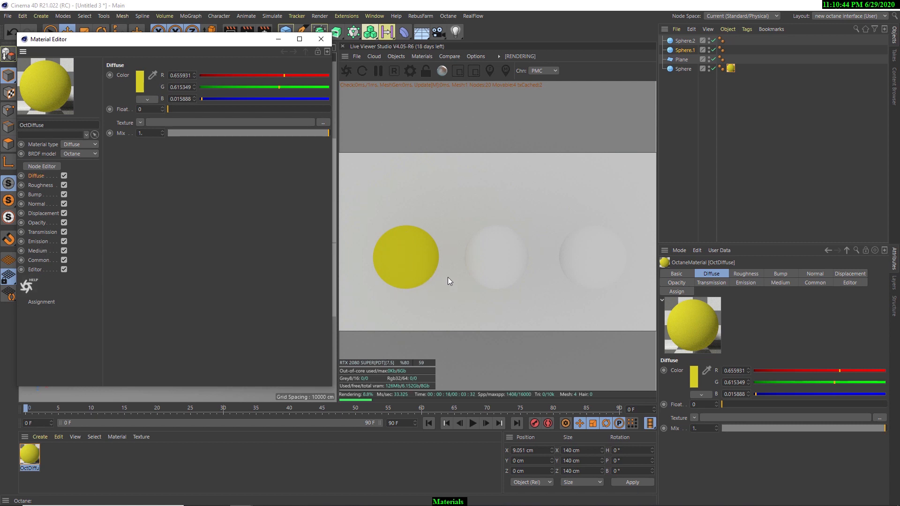
- Disable the material's Diffuse channel and add a Blackbody Emission to its Emission channel
drag(183, 43, 191, 32)
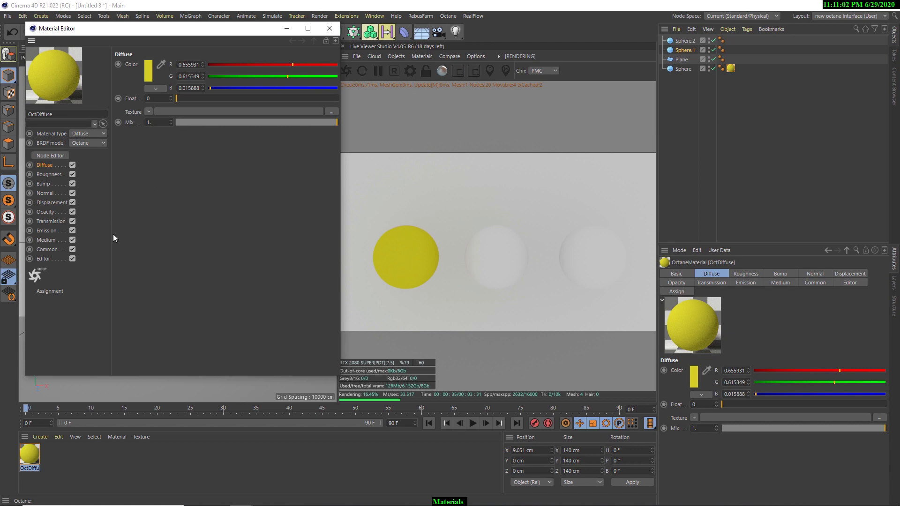
click(72, 165)
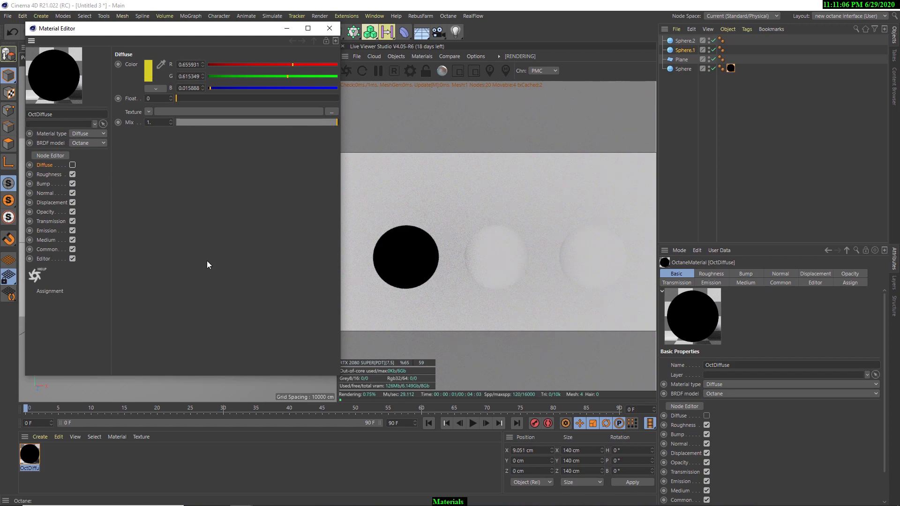
click(46, 231)
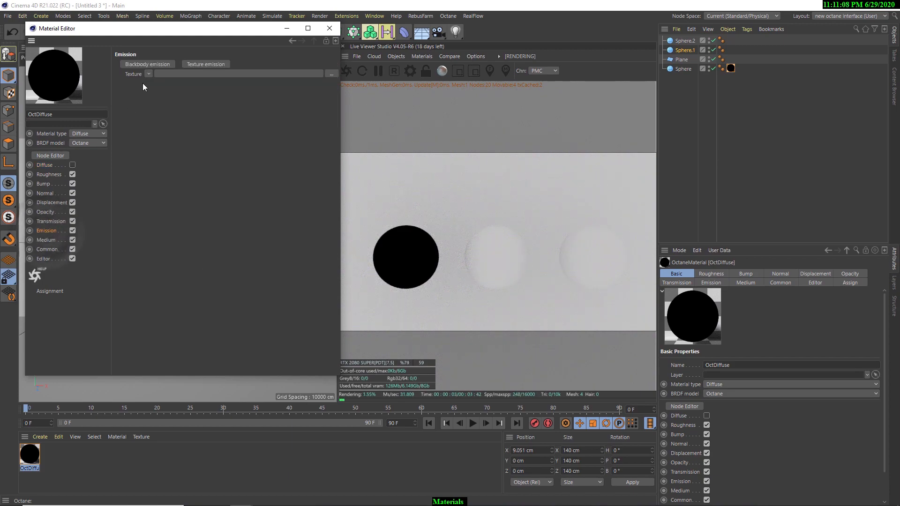
click(156, 64)
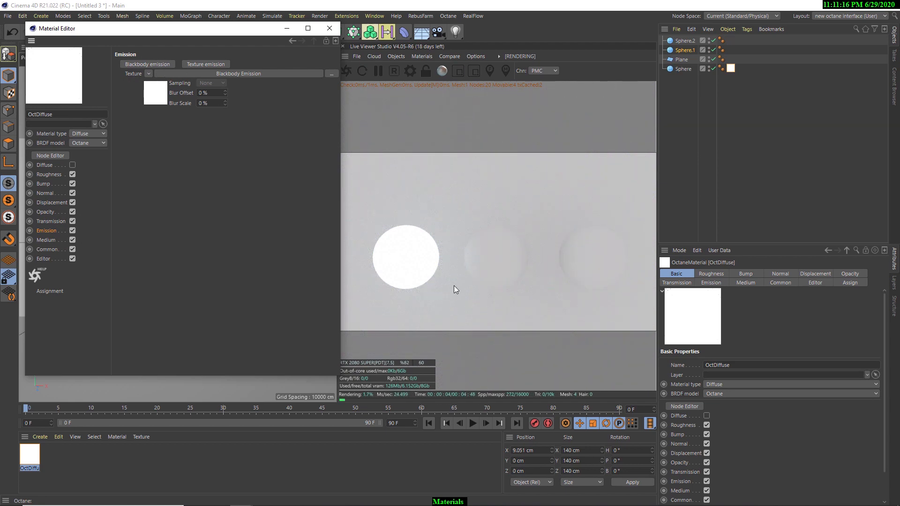
- Set the default environment color to black in Octane Settings and close the settings window
drag(248, 30, 291, 143)
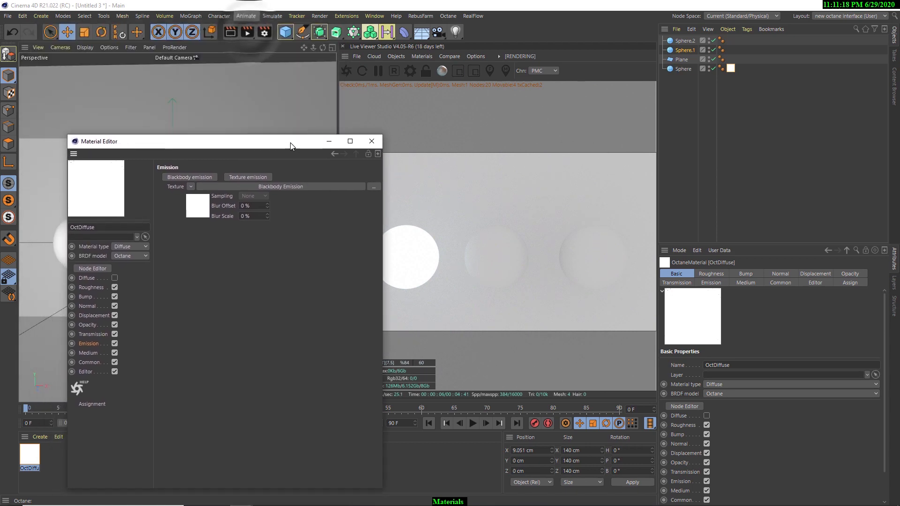
click(409, 71)
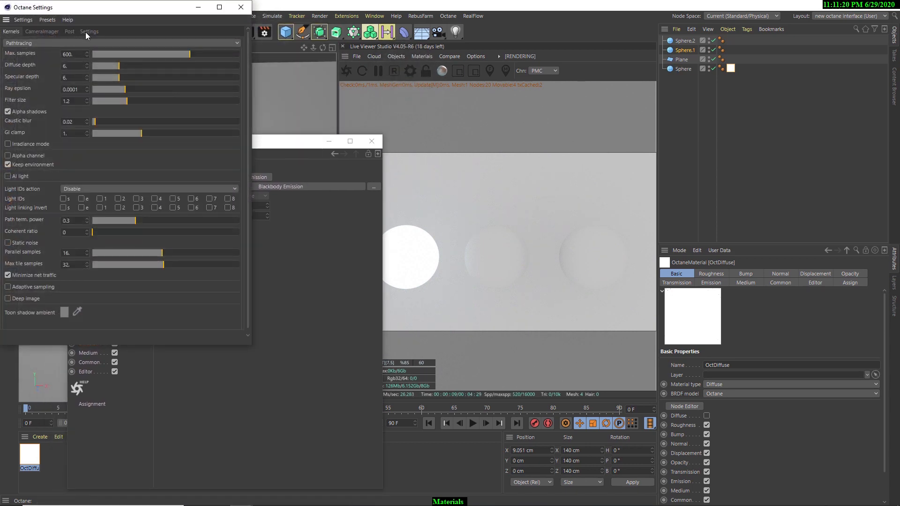
click(87, 31)
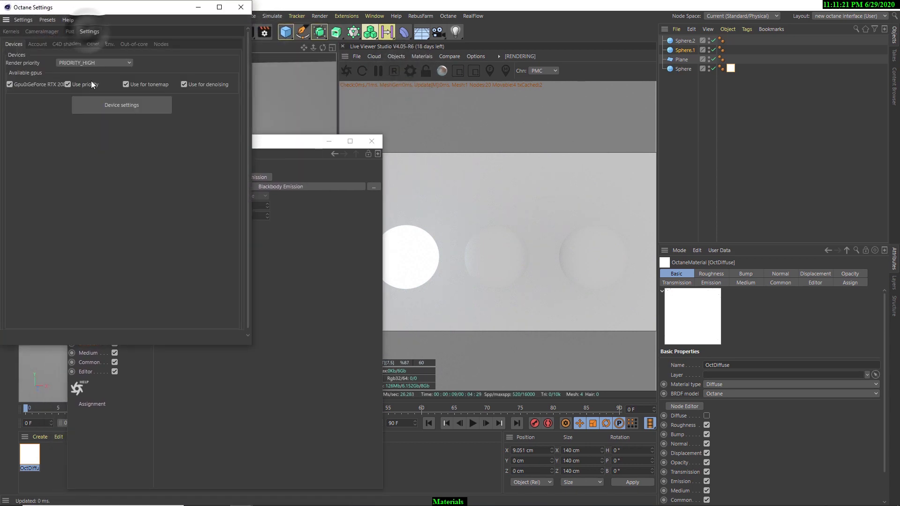
click(110, 45)
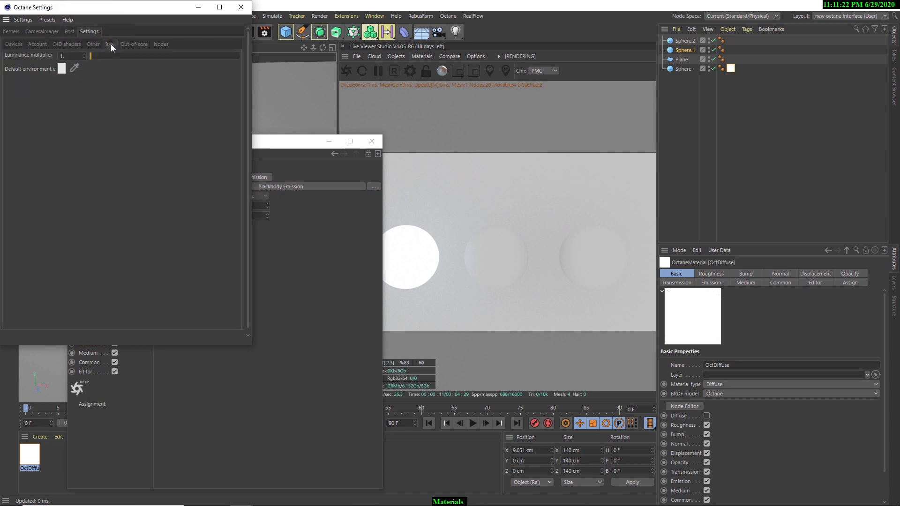
click(61, 69)
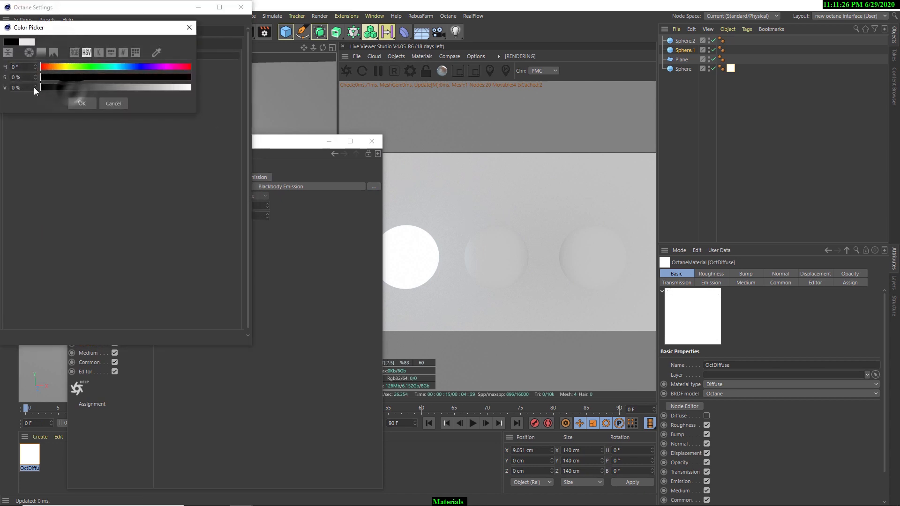
click(74, 104)
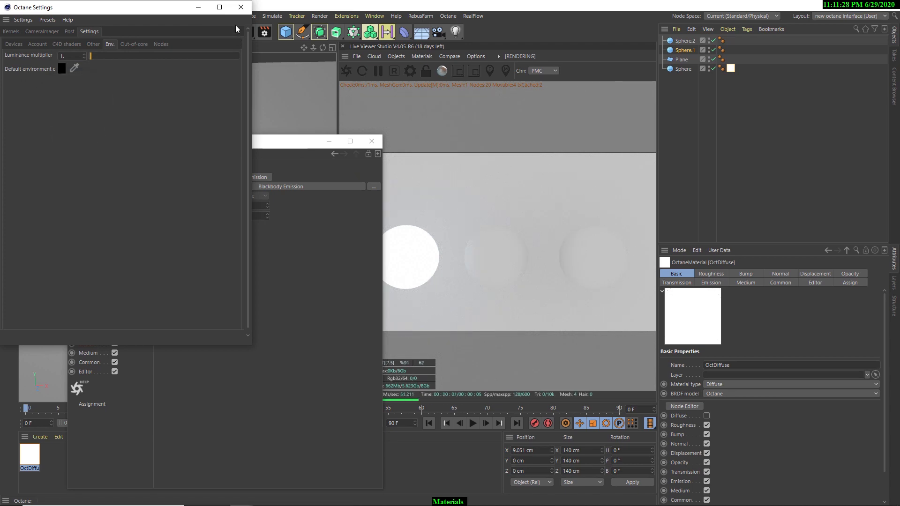
click(241, 7)
- Move the Material Editor window clear of the live render of the spheres
drag(283, 141, 326, 74)
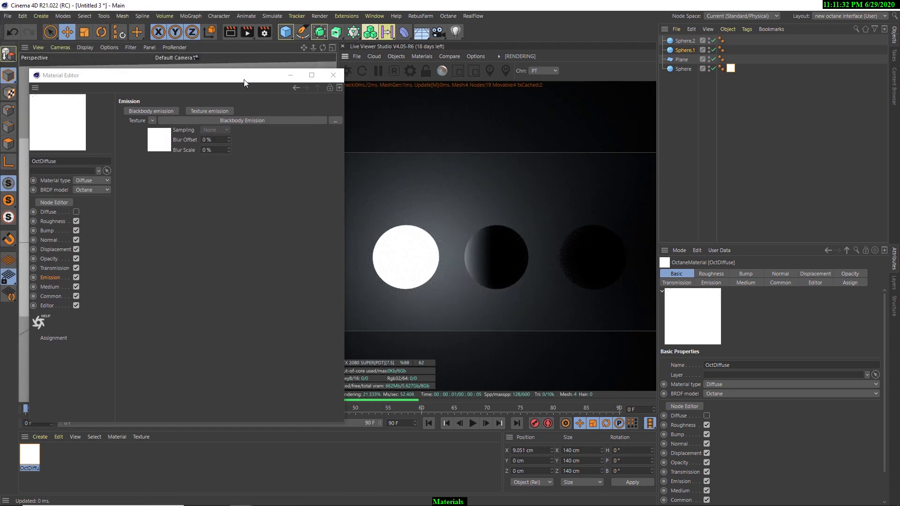
drag(244, 82, 221, 65)
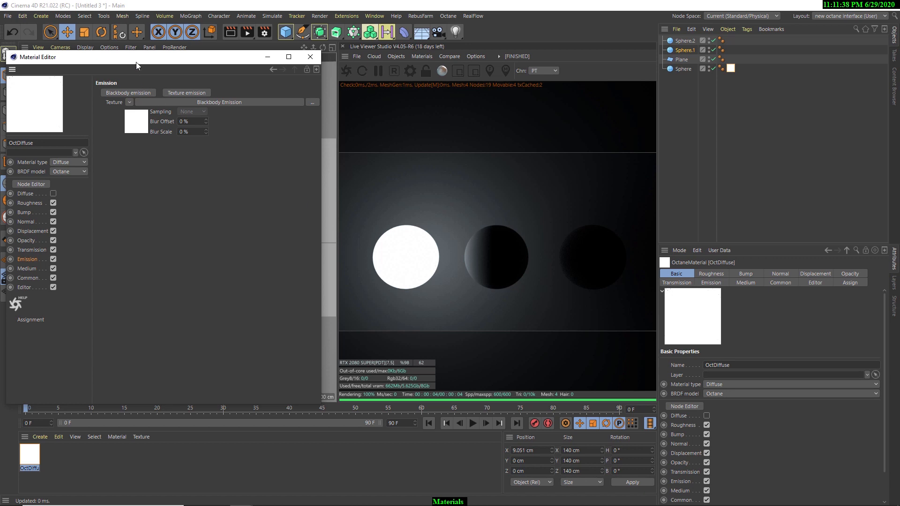
drag(140, 61, 164, 102)
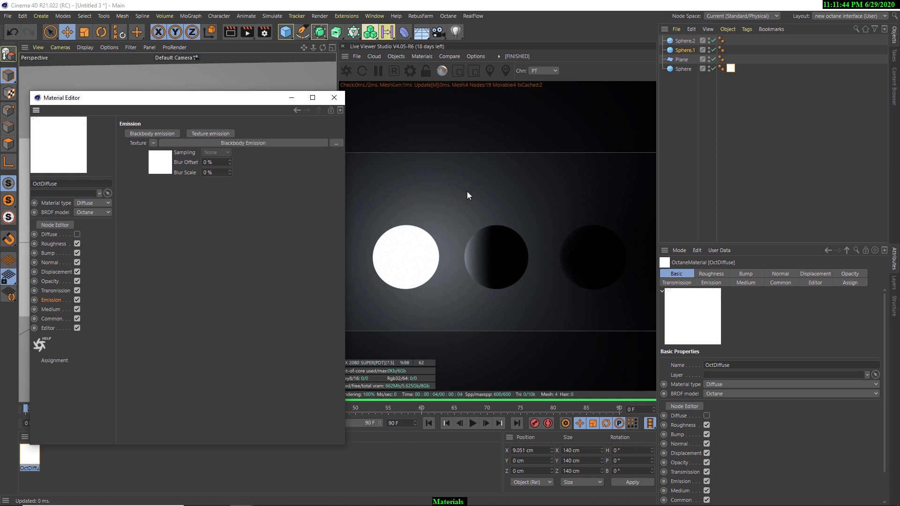
- Set the Pathtracing kernel's max samples to 200 in Octane Settings and restart the live render
click(407, 71)
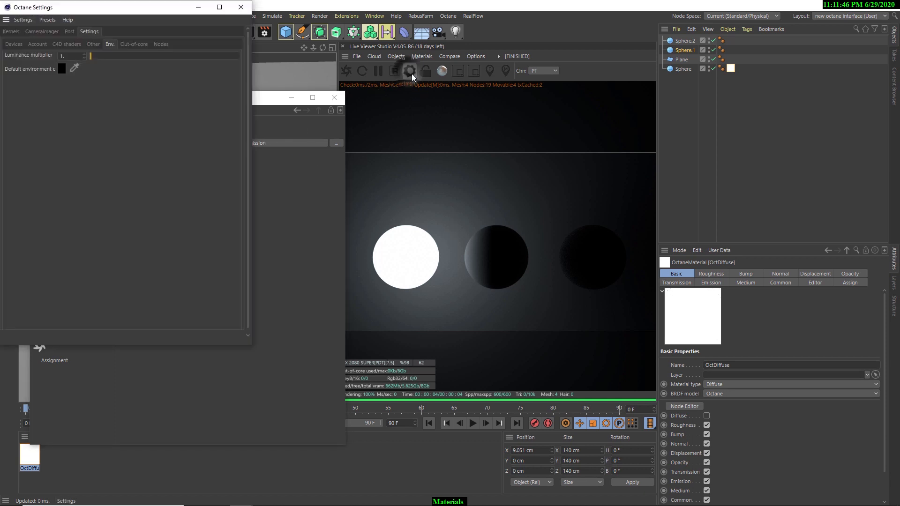
click(11, 32)
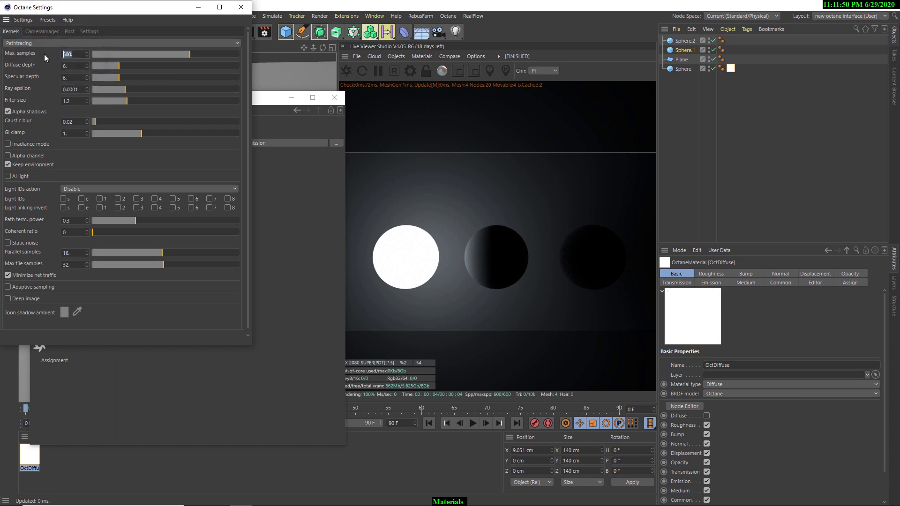
text(200)
key(Return)
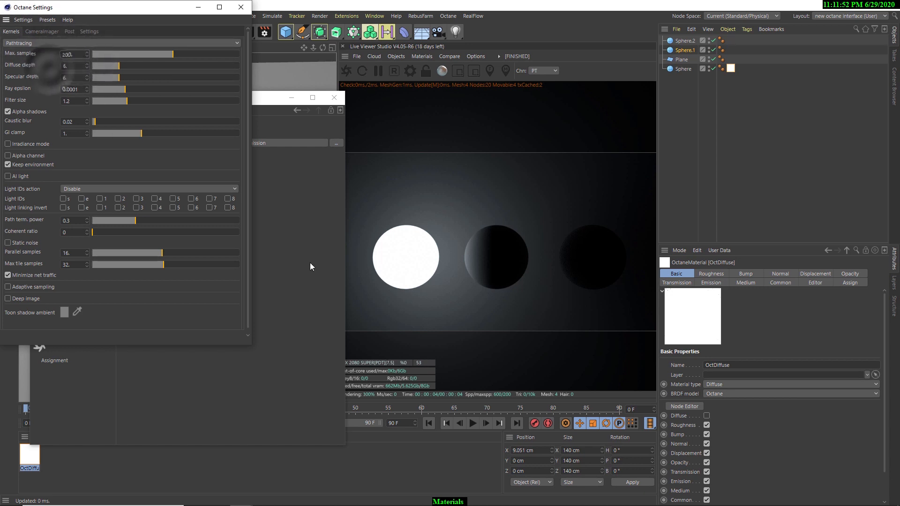
click(347, 71)
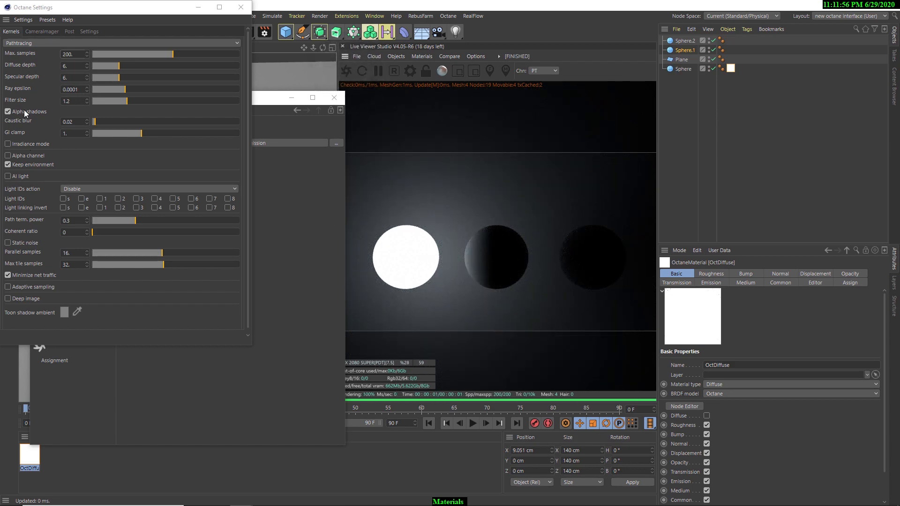
- Reduce the Pathtracing kernel's max samples to 50
double_click(77, 55)
text(50)
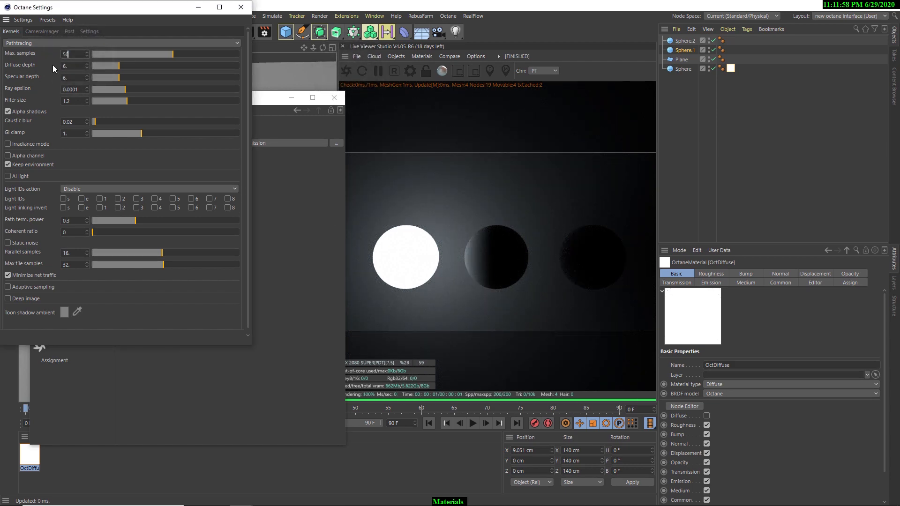
key(Return)
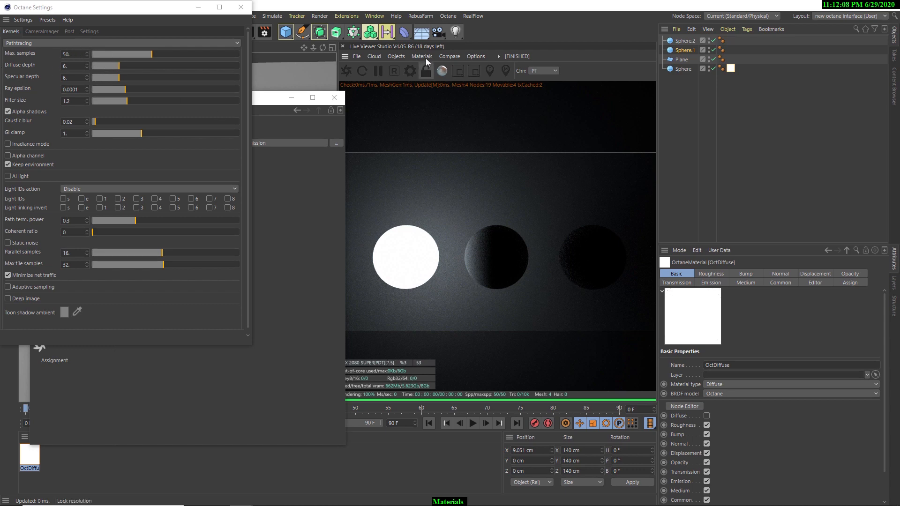
- Add an Octane camera to the scene and enable the Camera Imager on its tag
click(402, 56)
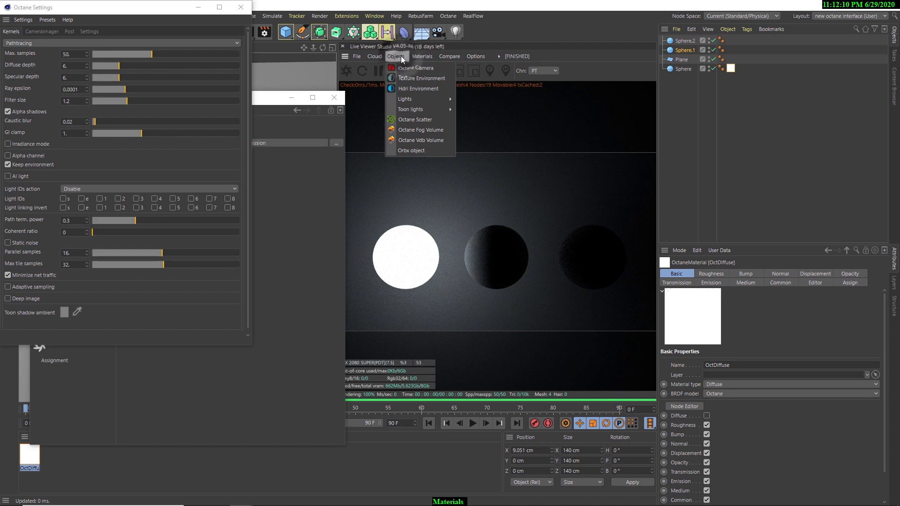
click(405, 69)
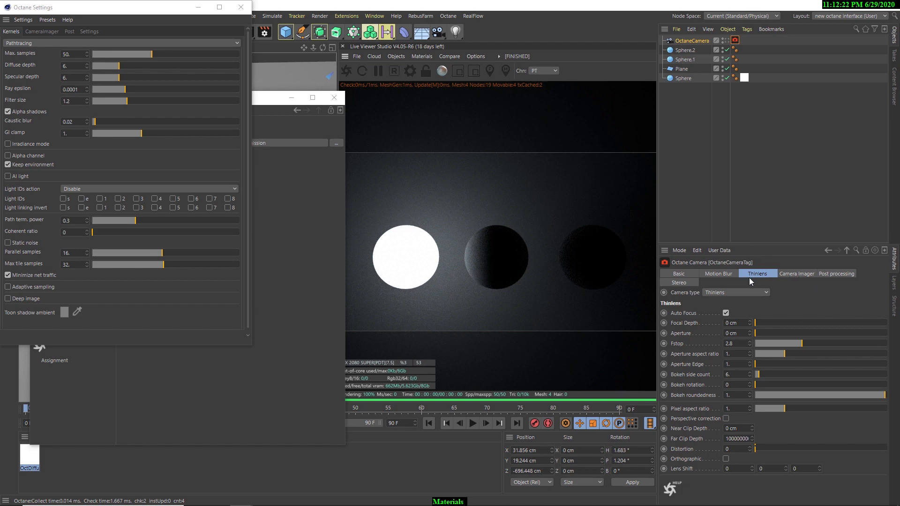
click(797, 274)
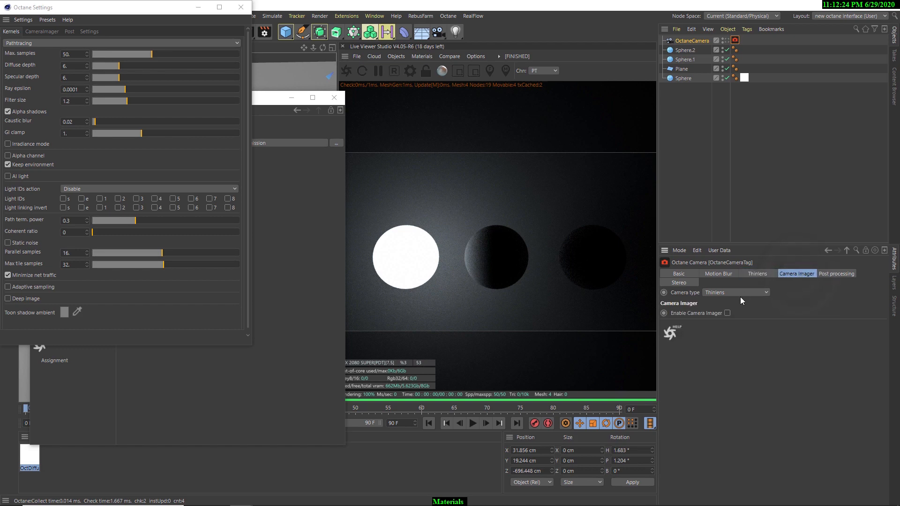
click(727, 313)
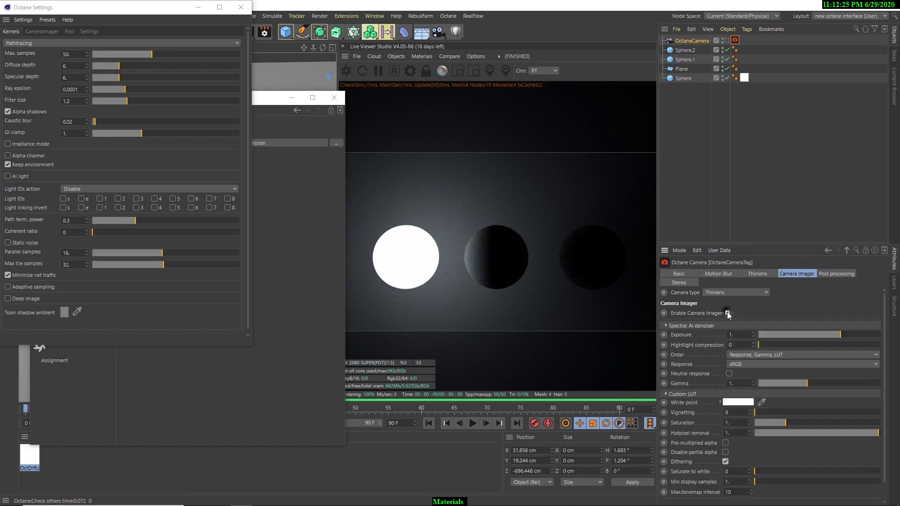
- Enable the camera's Spectral AI denoiser with a minimum of 60 denoiser samples and restart the live render
click(671, 327)
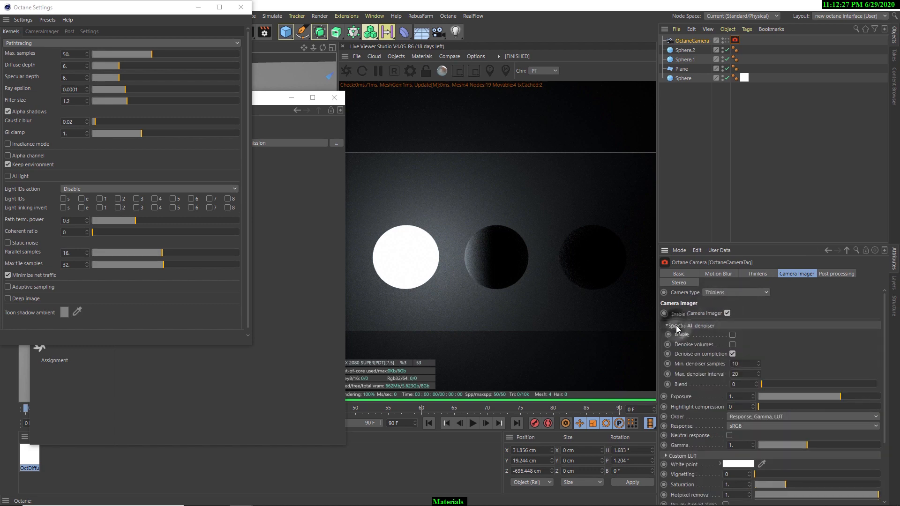
click(733, 335)
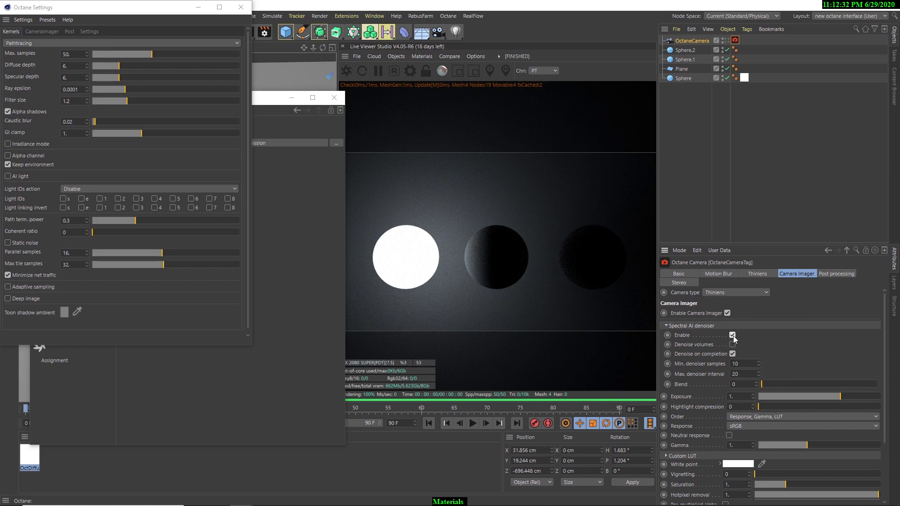
click(744, 364)
text(60)
key(Return)
click(350, 71)
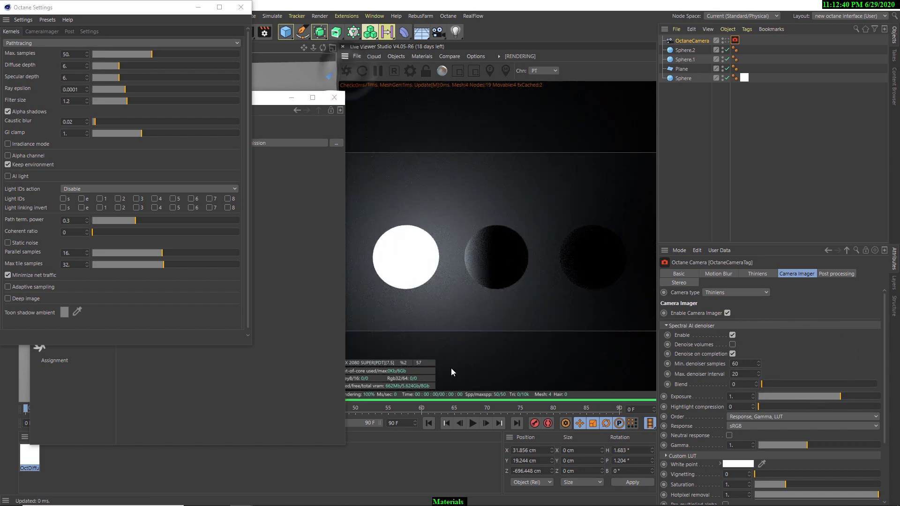
click(348, 74)
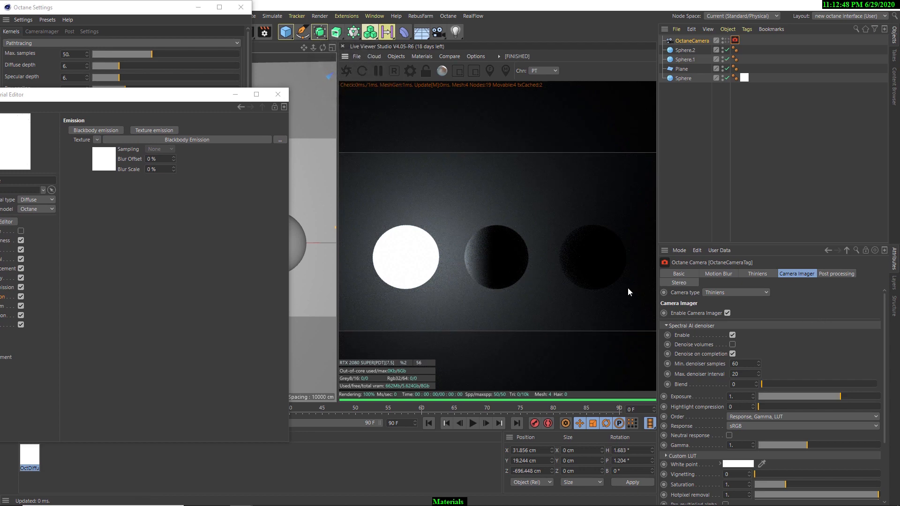
- Activate the Octane camera's view and compare the Main and DeMain render passes
click(735, 40)
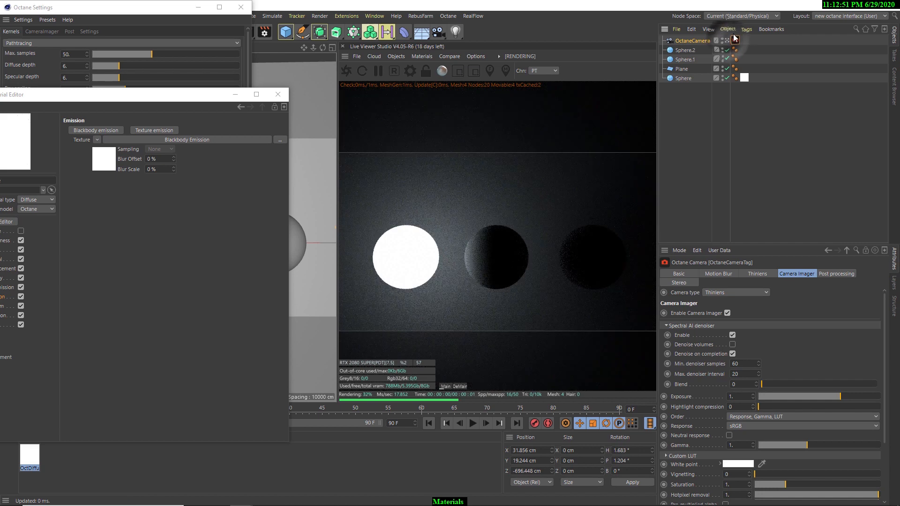
click(444, 387)
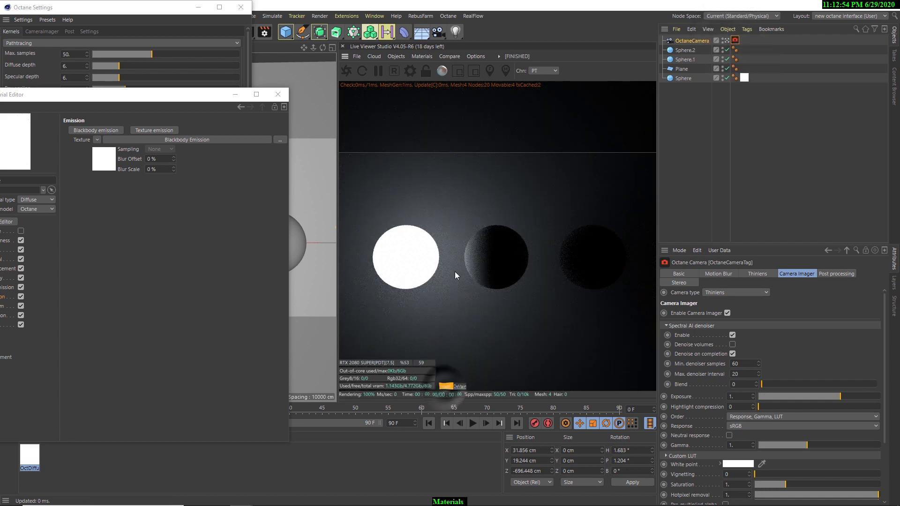
click(460, 387)
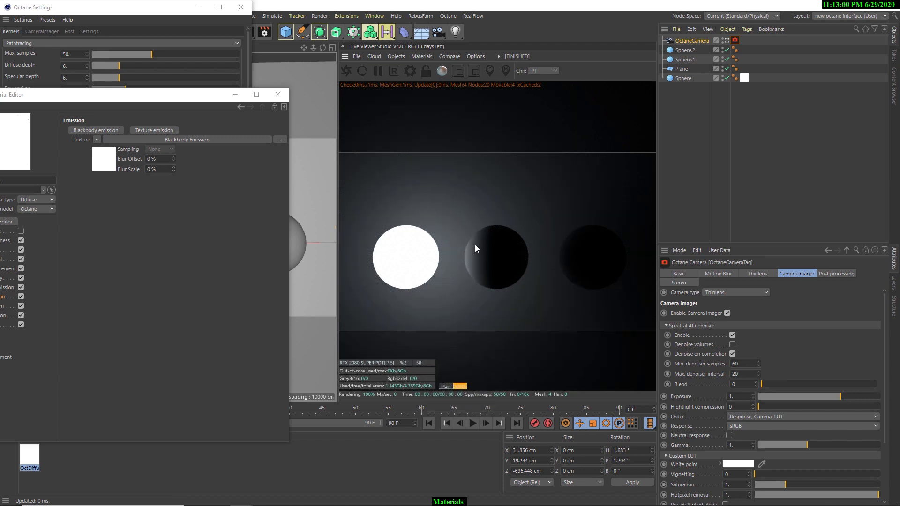
- Set the Pathtracing kernel's max samples to 300, restart the live render and display the DeMain pass
drag(140, 97, 171, 161)
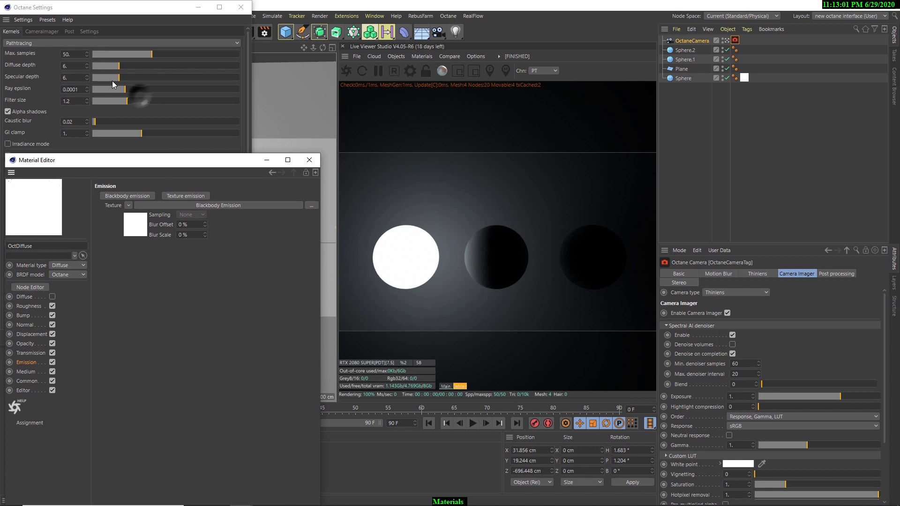
click(78, 54)
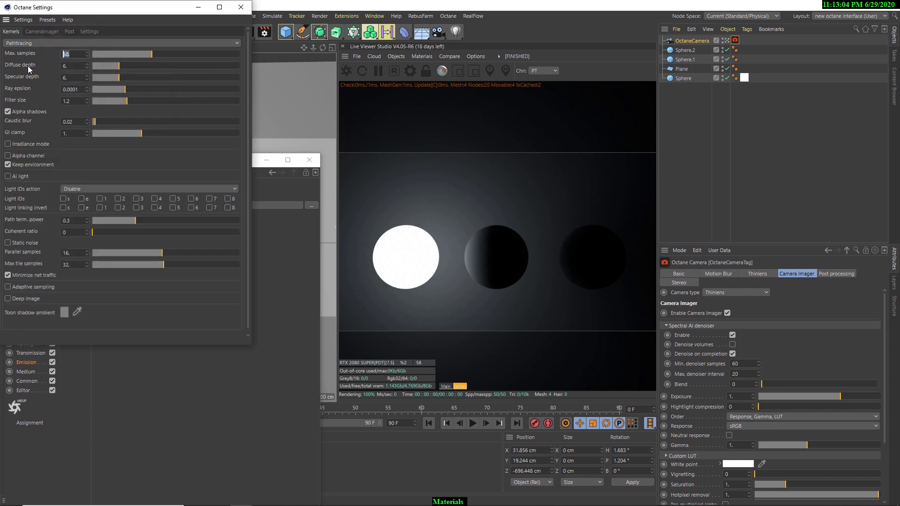
text(300)
key(Return)
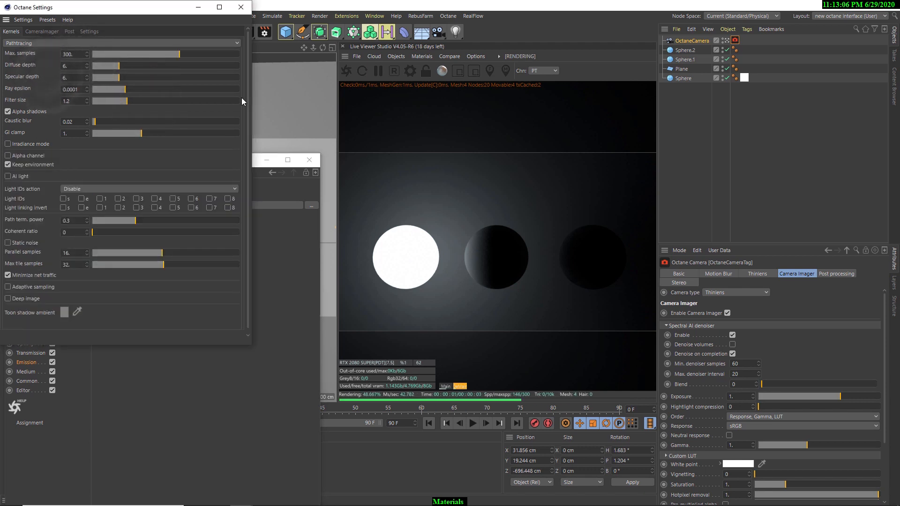
click(347, 70)
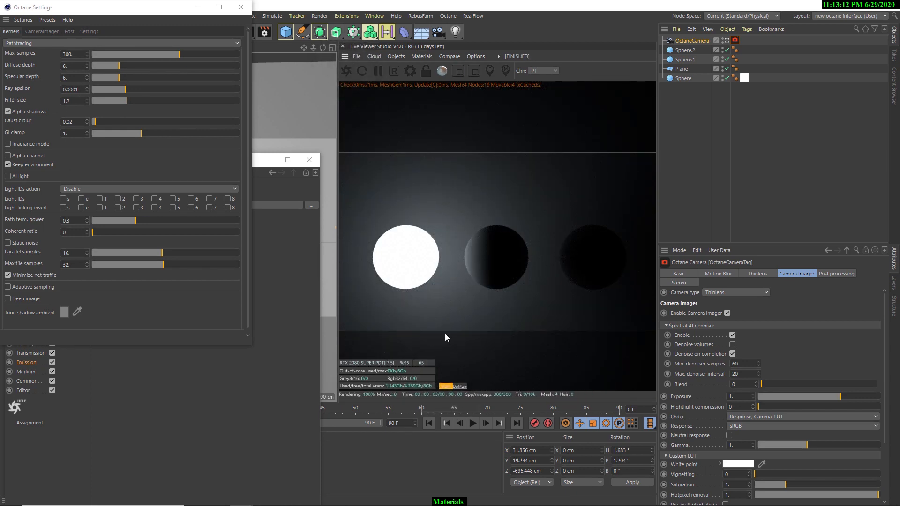
click(460, 387)
- Delete the Octane camera from the scene and close the Octane Settings and Material Editor windows
click(72, 54)
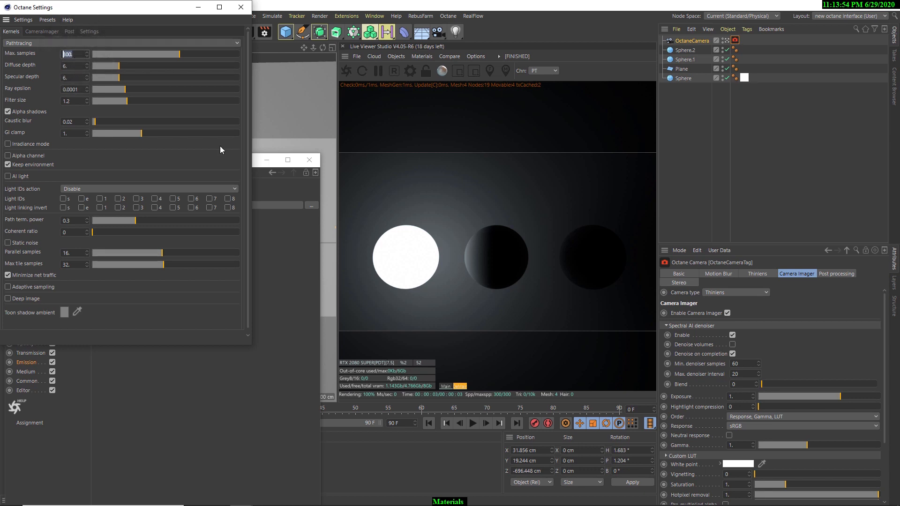
click(696, 43)
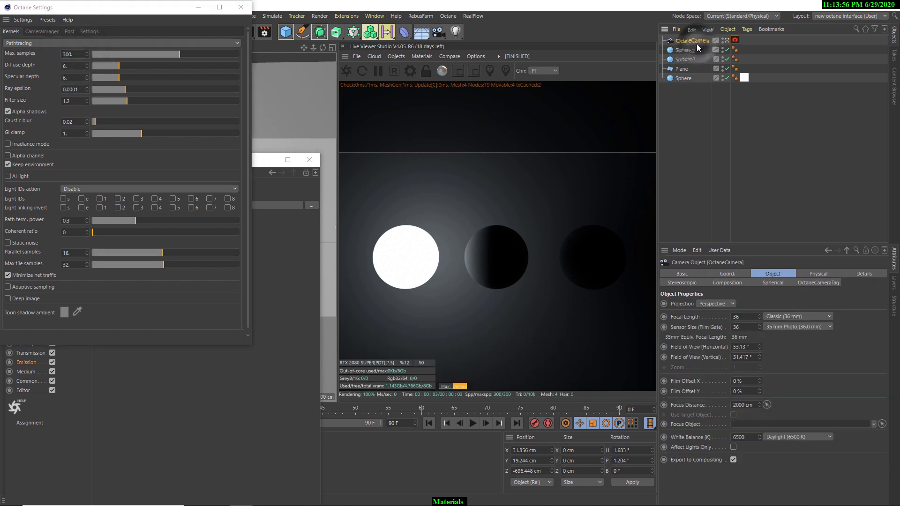
key(Delete)
click(241, 7)
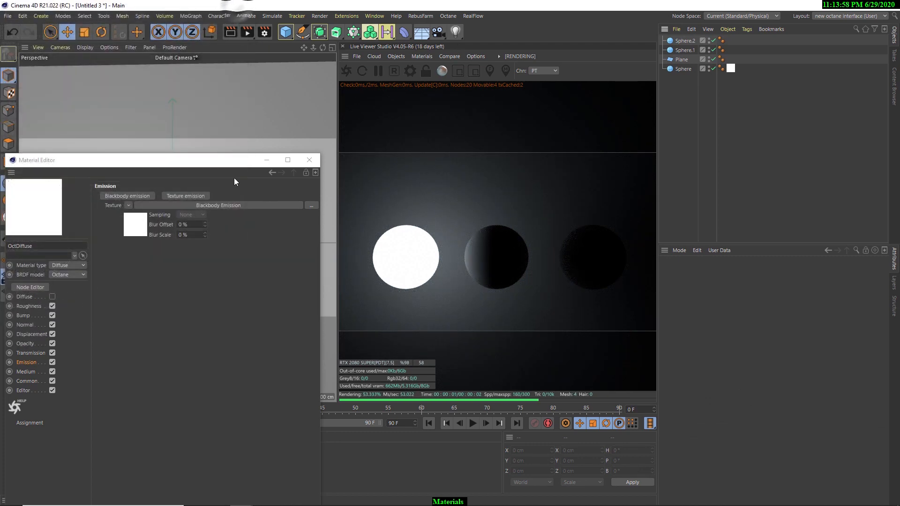
drag(198, 162, 243, 143)
mouse_move(257, 76)
mouse_down()
mouse_move(228, 65)
mouse_move(255, 66)
mouse_up()
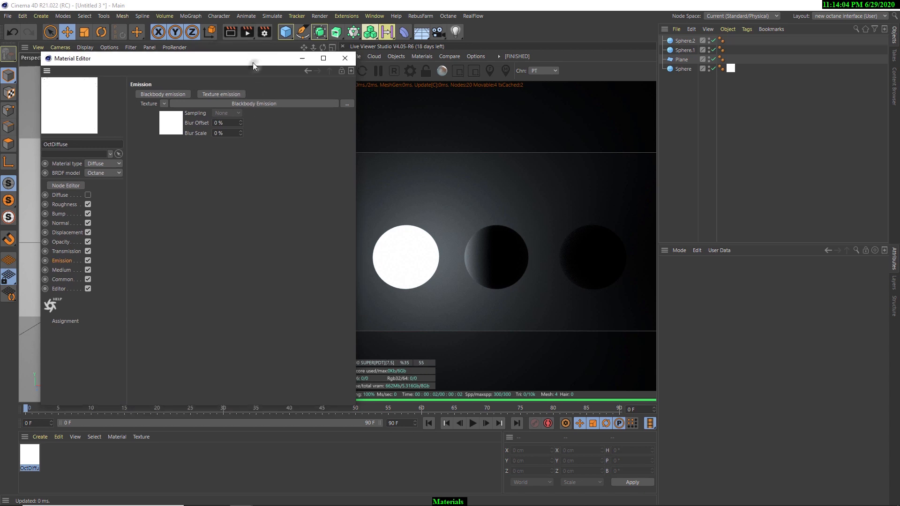
click(340, 61)
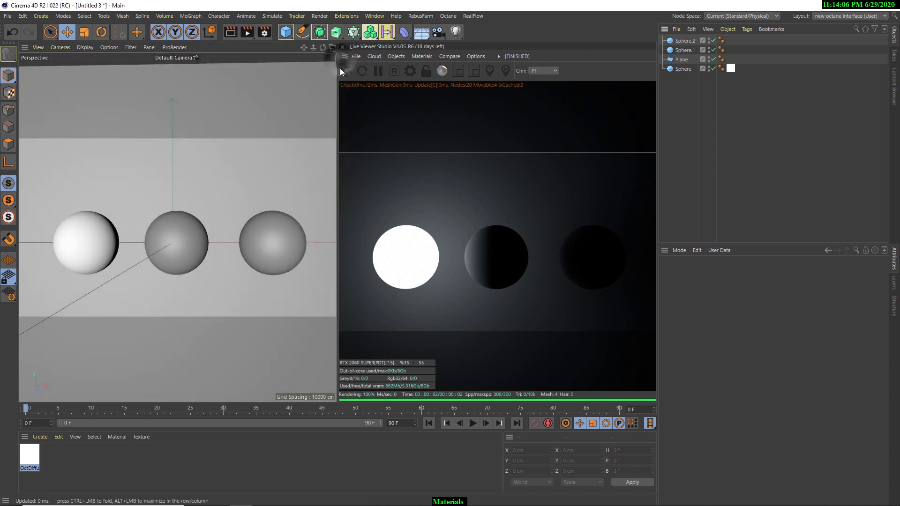
- Create an Octane Glossy material and apply it to the middle sphere
click(419, 58)
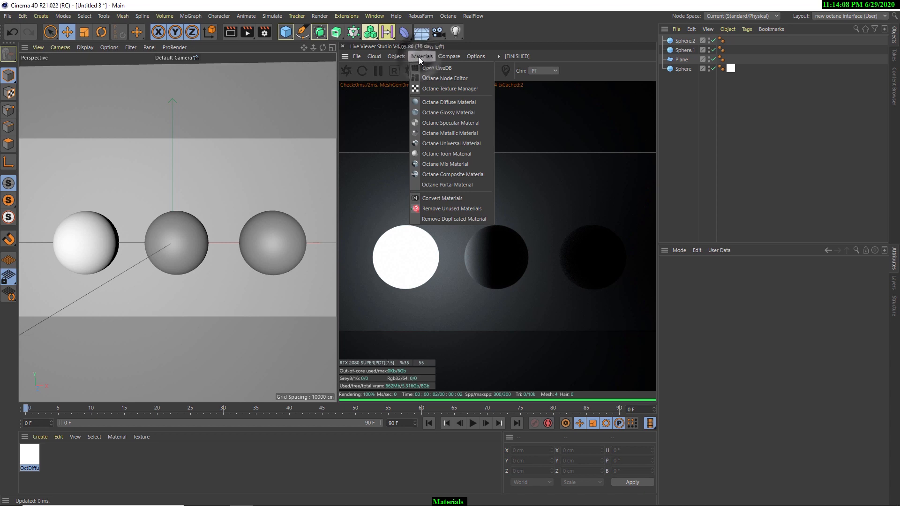
click(439, 112)
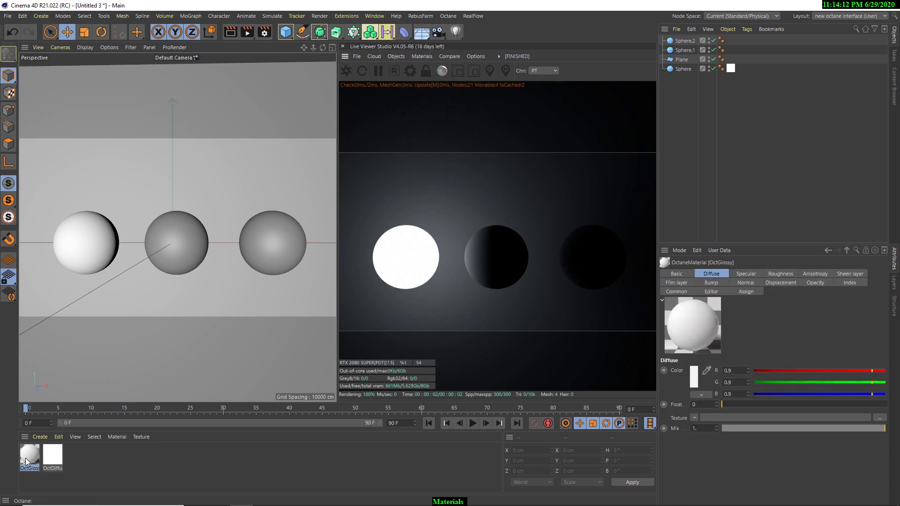
drag(24, 456, 160, 235)
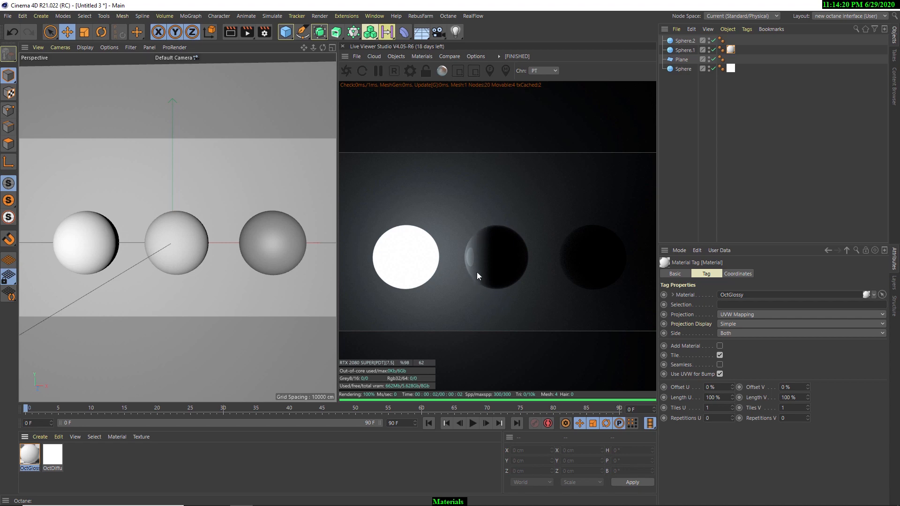
- Open the OctGlossy material in the Material Editor and set its diffuse color to orange with hue 32°, saturation 100% and value 100%
double_click(30, 457)
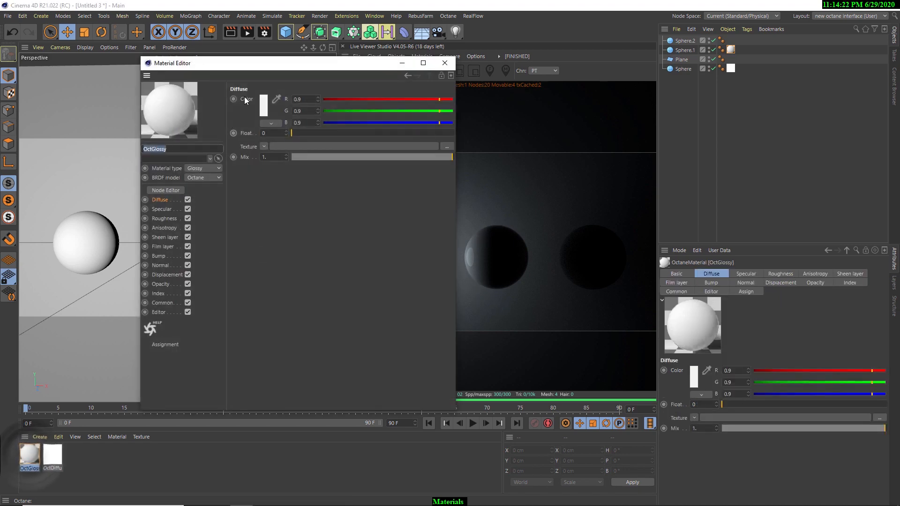
drag(277, 61, 186, 38)
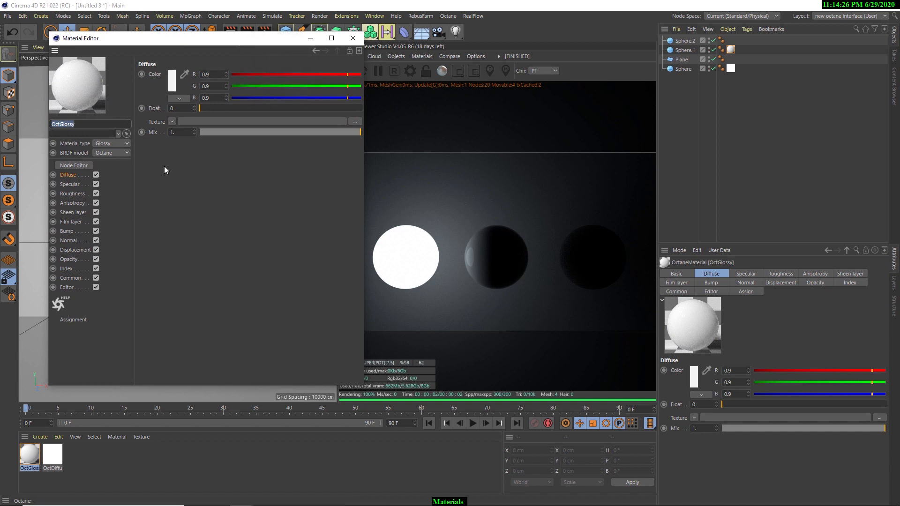
click(101, 145)
click(99, 143)
click(170, 86)
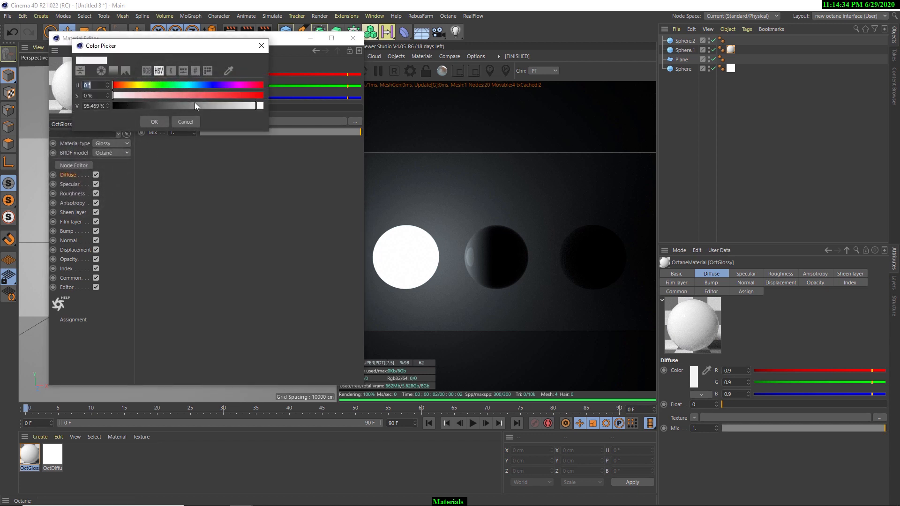
drag(196, 102, 266, 102)
click(137, 85)
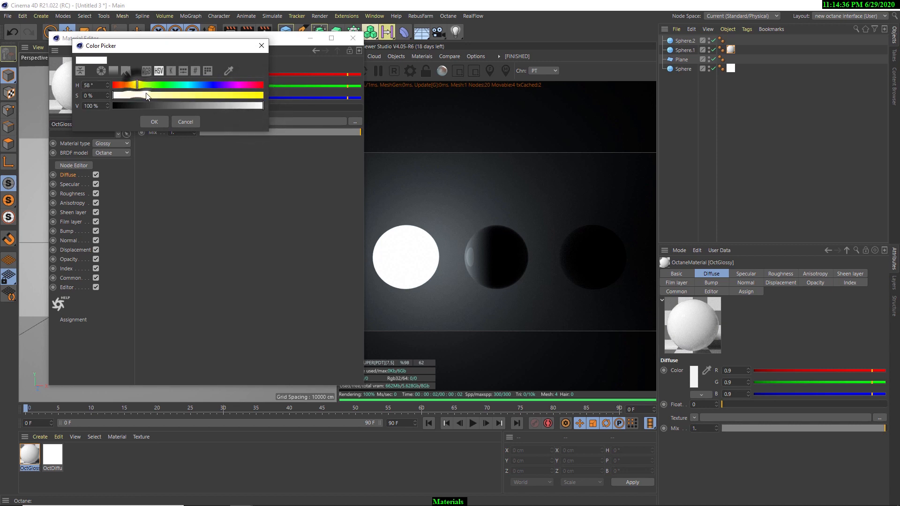
drag(146, 96, 126, 82)
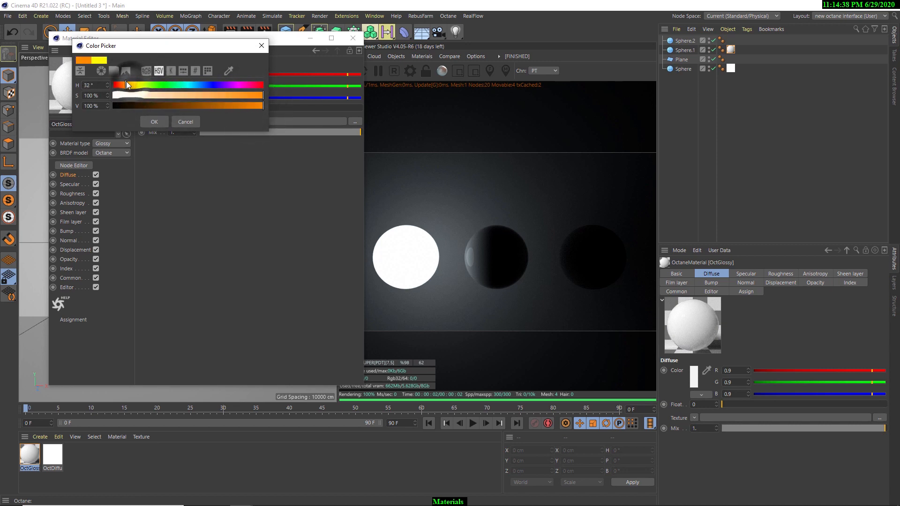
click(155, 123)
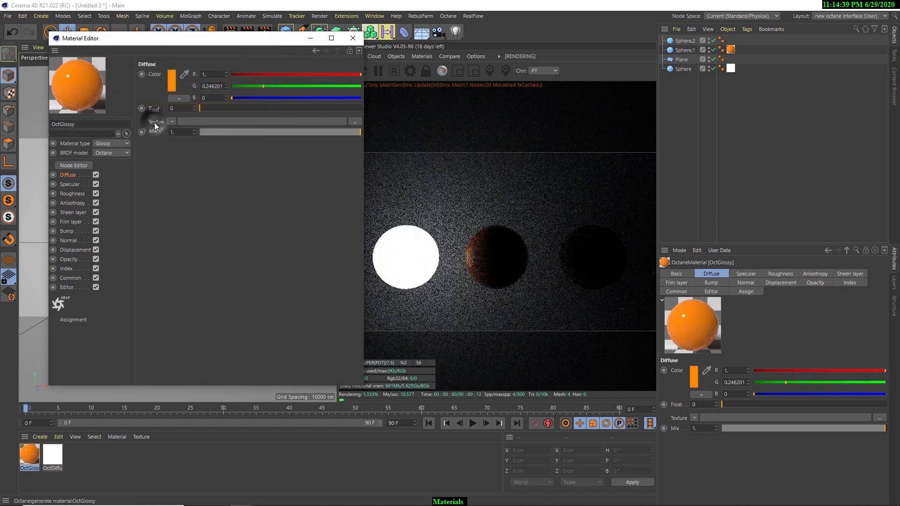
- Disable the glossy material's Specular channel to compare the render, re-enable it and test the specular float, leaving it at 1
click(72, 185)
click(96, 185)
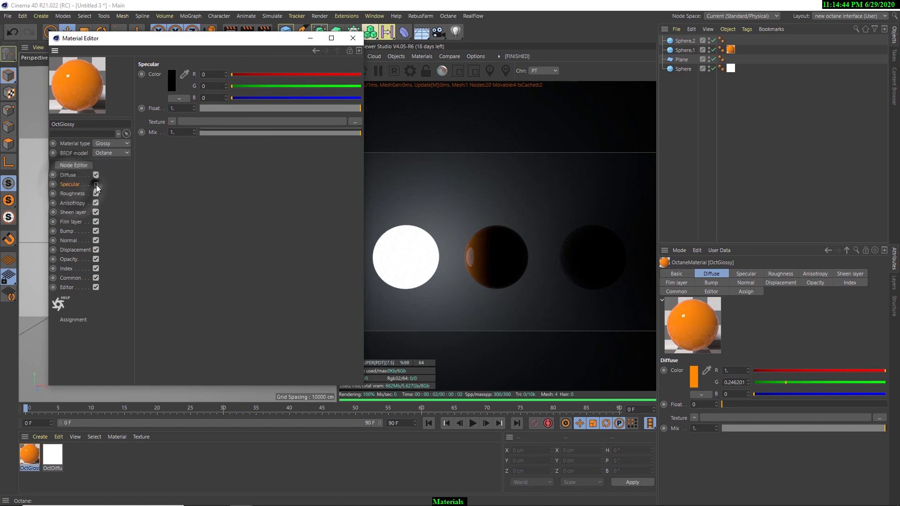
drag(196, 41, 424, 328)
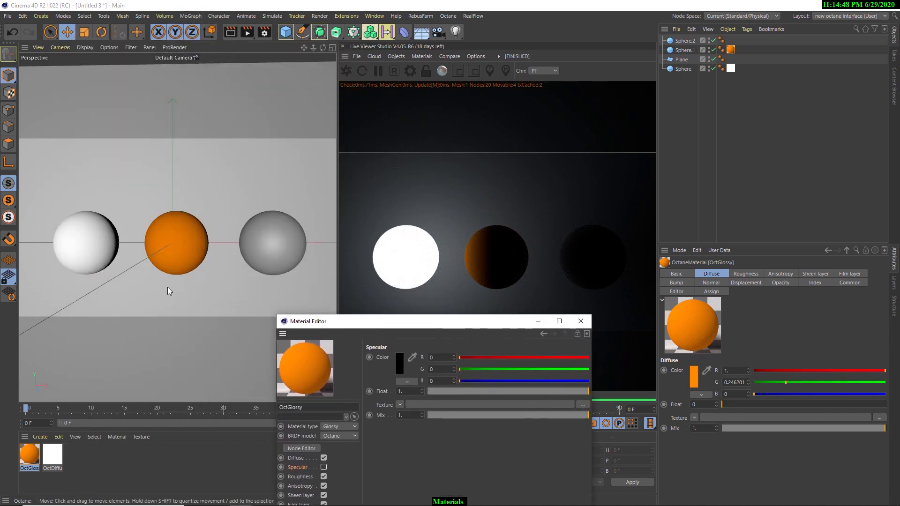
drag(345, 322, 99, 81)
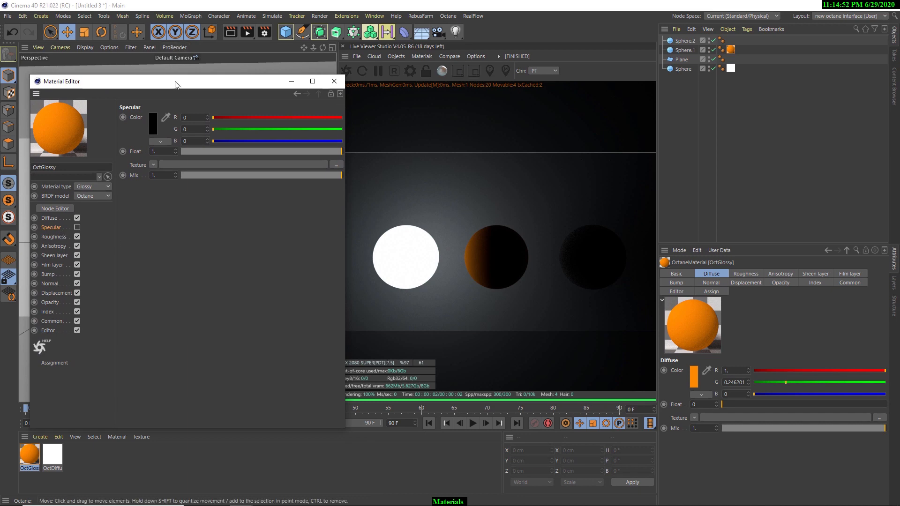
drag(181, 83, 172, 55)
click(67, 200)
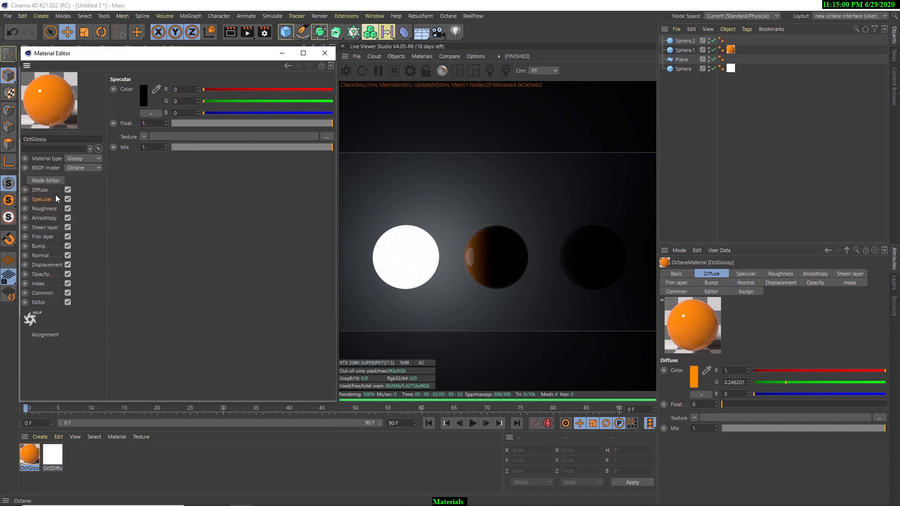
drag(303, 123, 332, 123)
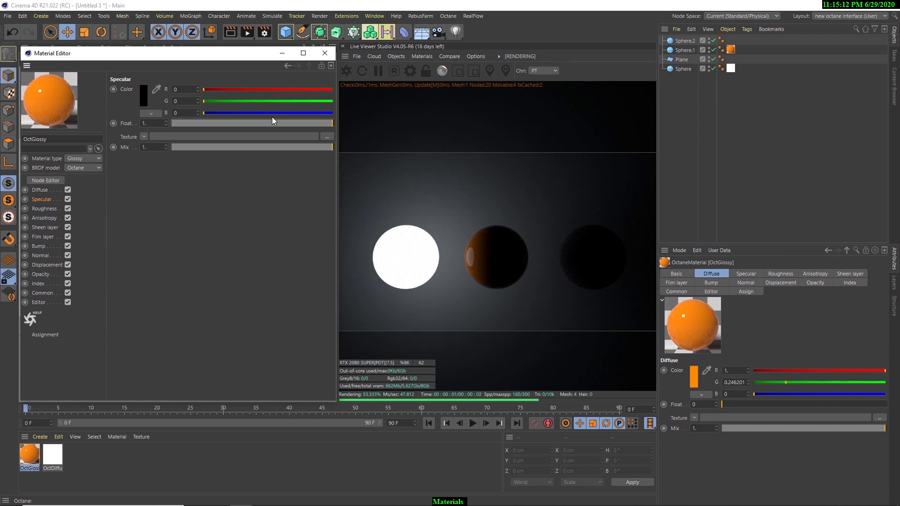
- Set the glossy material's Roughness float to 0.2
click(44, 209)
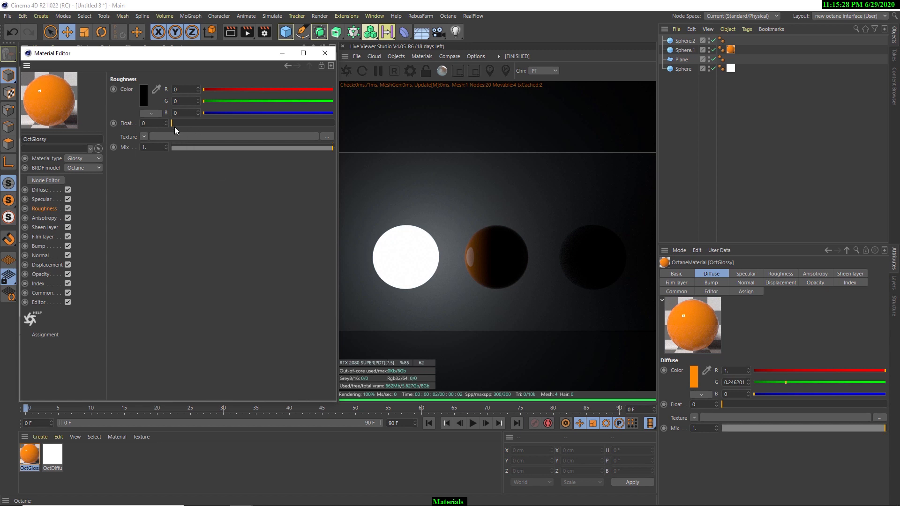
click(157, 123)
text(.2)
key(Return)
- Set the glossy material's Index to 1.6 and move the Material Editor clear of the live render
click(40, 283)
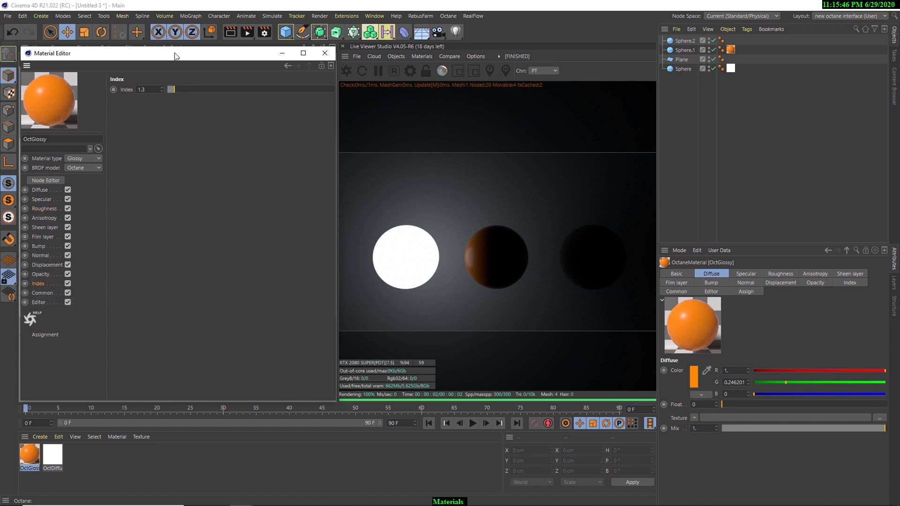
mouse_move(175, 56)
mouse_down()
mouse_move(170, 105)
mouse_move(172, 42)
mouse_up()
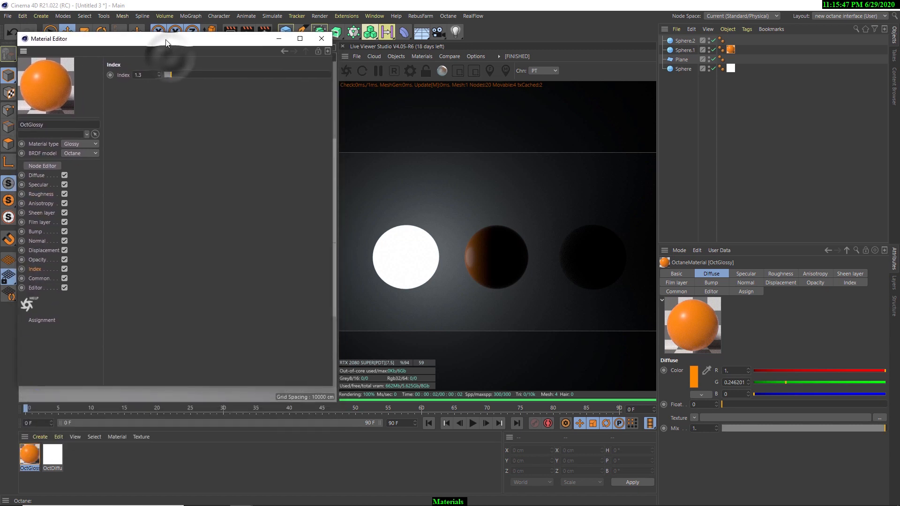
double_click(142, 76)
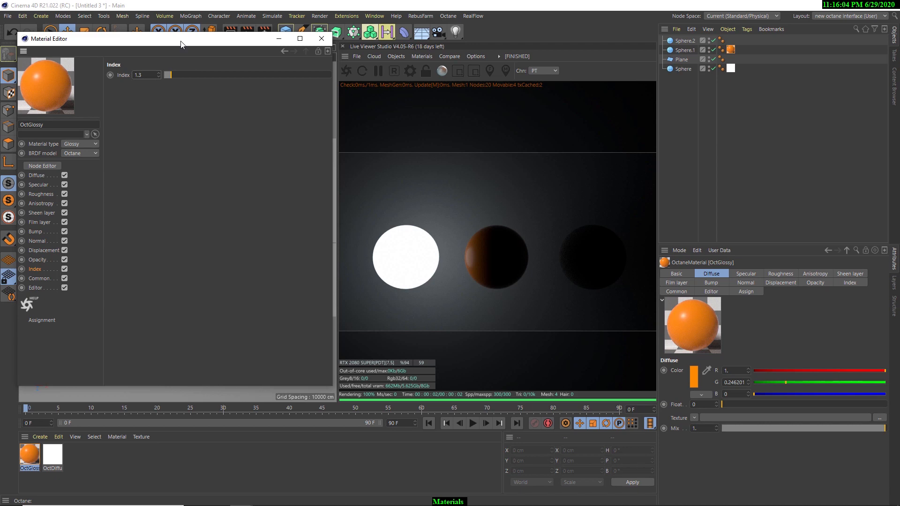
drag(180, 41, 181, 128)
double_click(158, 163)
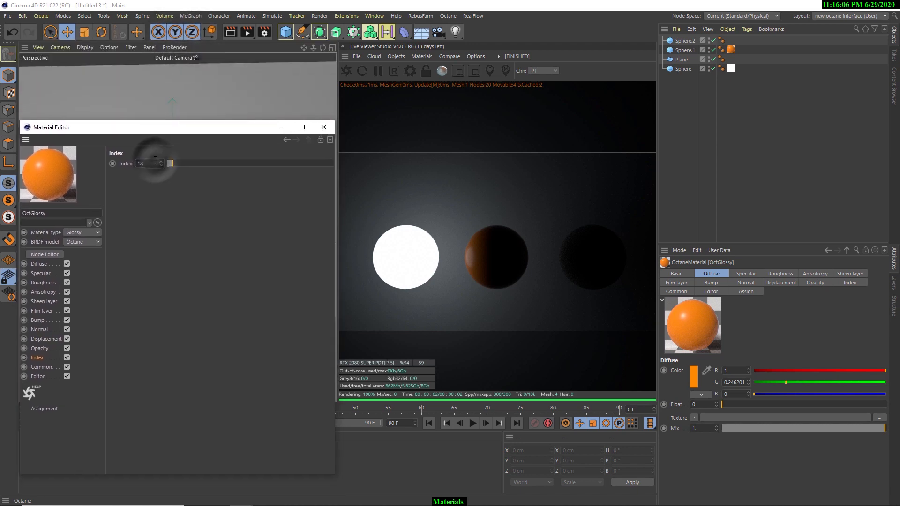
text(1.6)
key(Return)
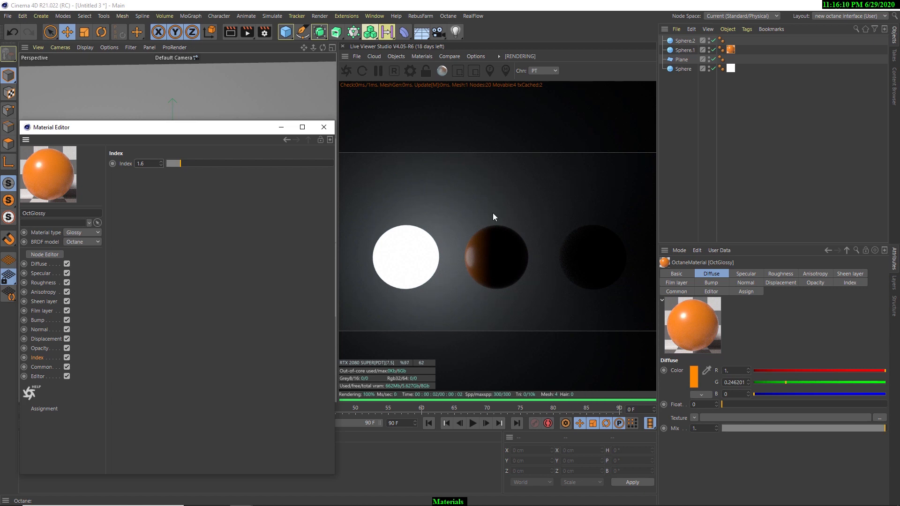
drag(147, 132, 142, 83)
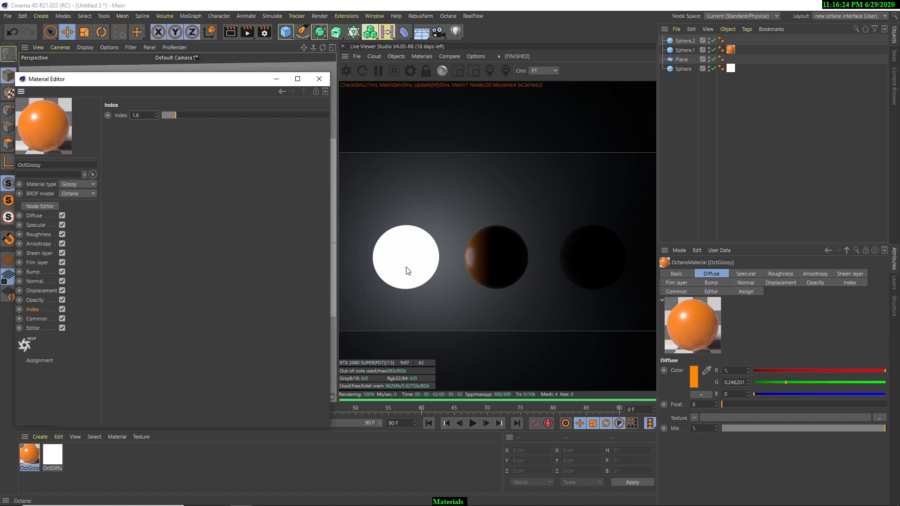
drag(164, 85, 184, 71)
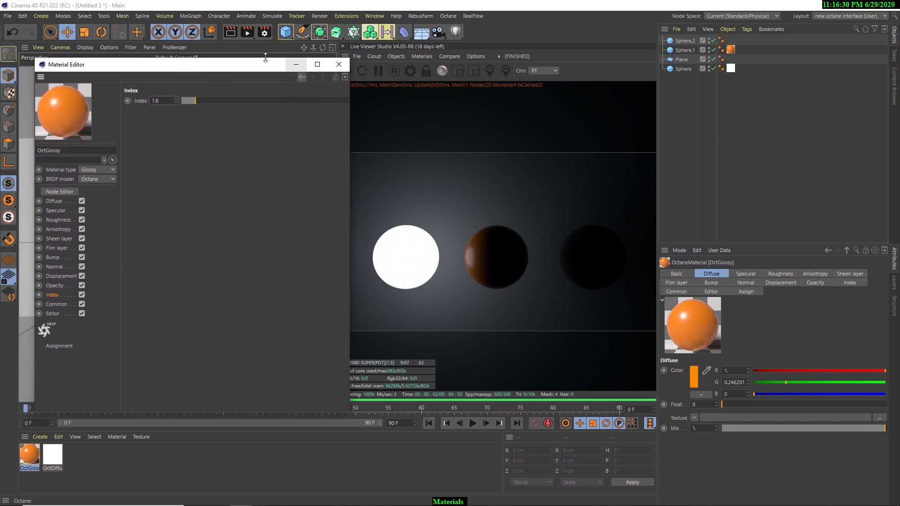
drag(233, 66, 223, 42)
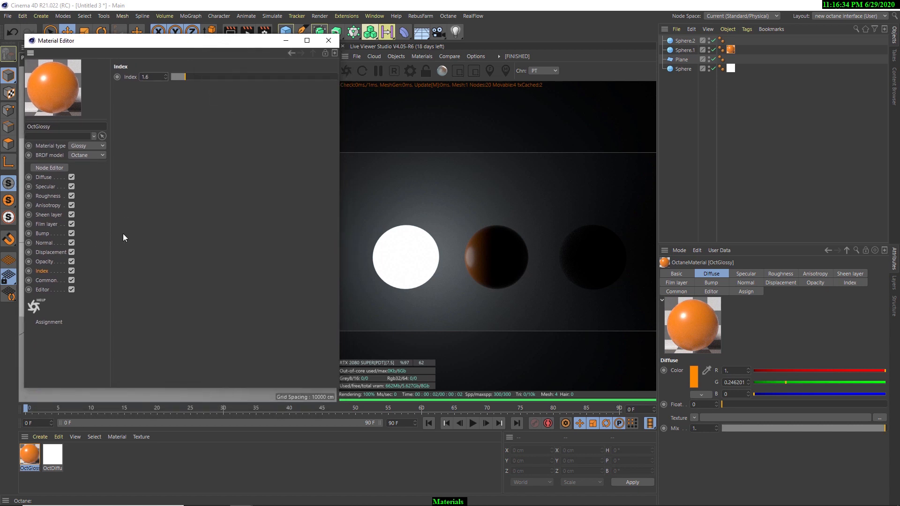
- Show the Normal channel, switch to File Explorer and view Concrete21_NRM_3K.jpg from the Poliigon MEGA PACK's Concrete21_3k folder
click(45, 244)
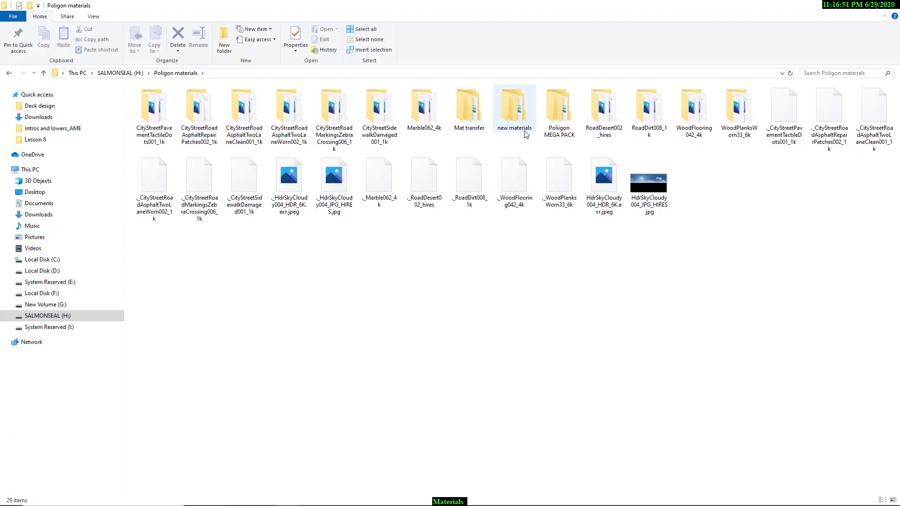
double_click(560, 108)
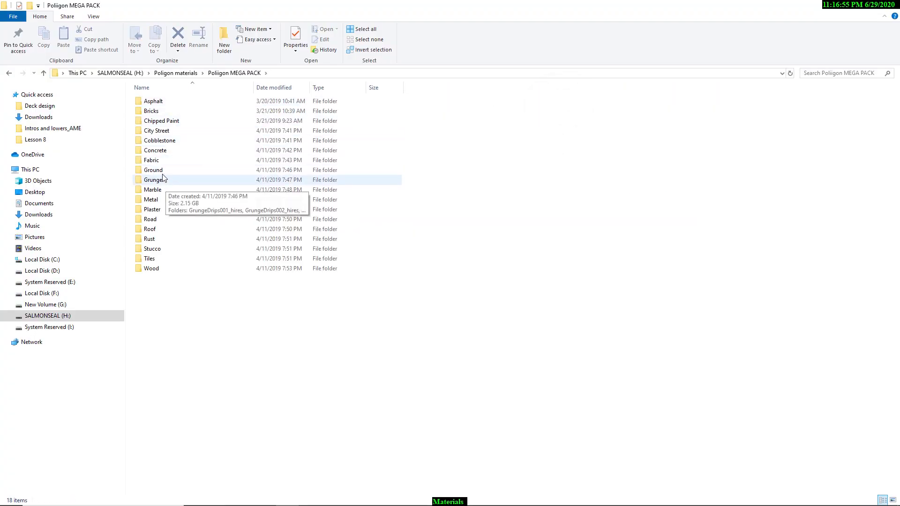
double_click(151, 150)
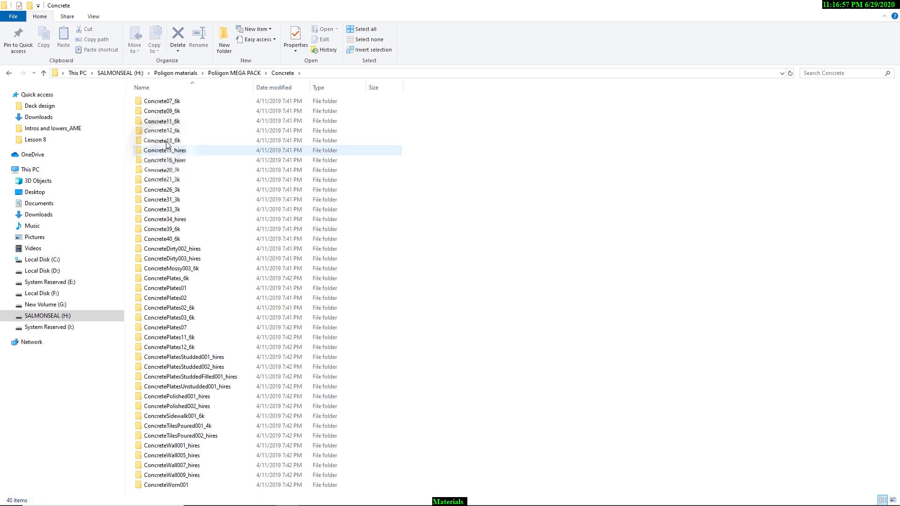
double_click(173, 179)
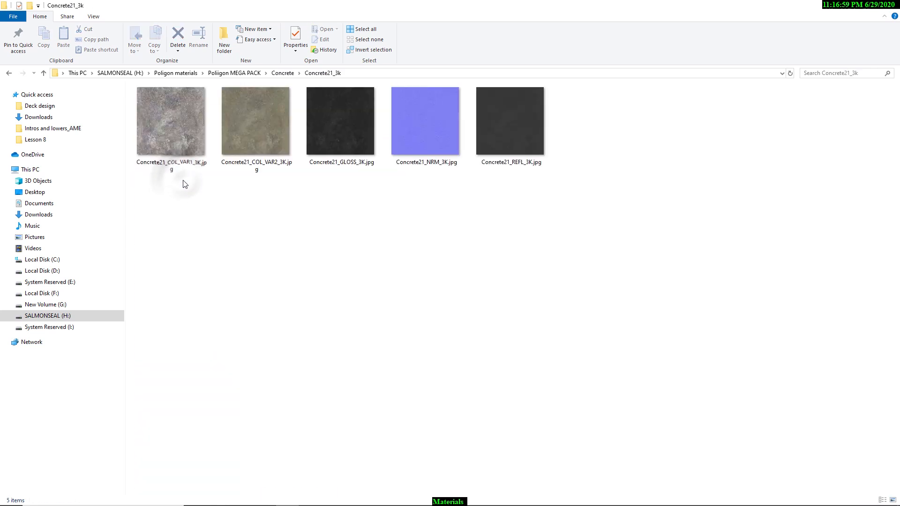
double_click(434, 133)
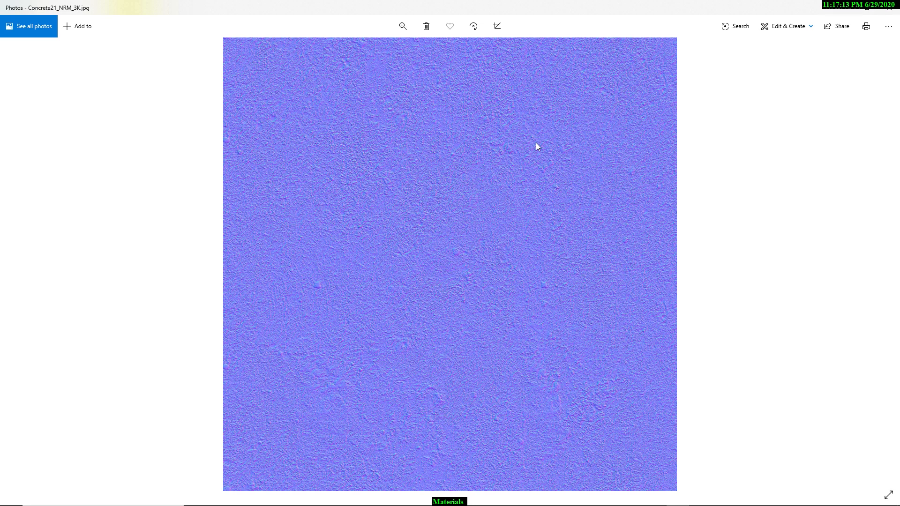
click(897, 5)
drag(462, 4, 617, 69)
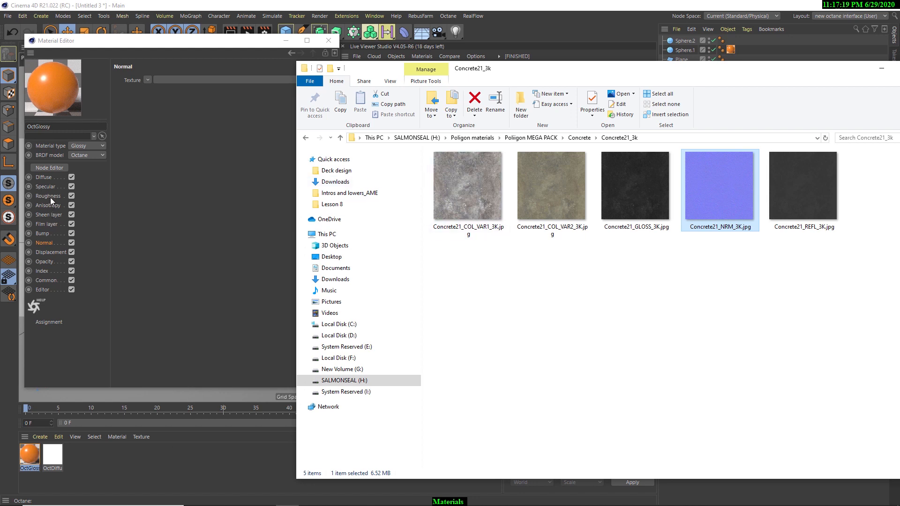
- Start loading an image into the OctGlossy Normal texture and browse drive H: to Poligon materials, Poliigon MEGA PACK, Concrete
click(47, 244)
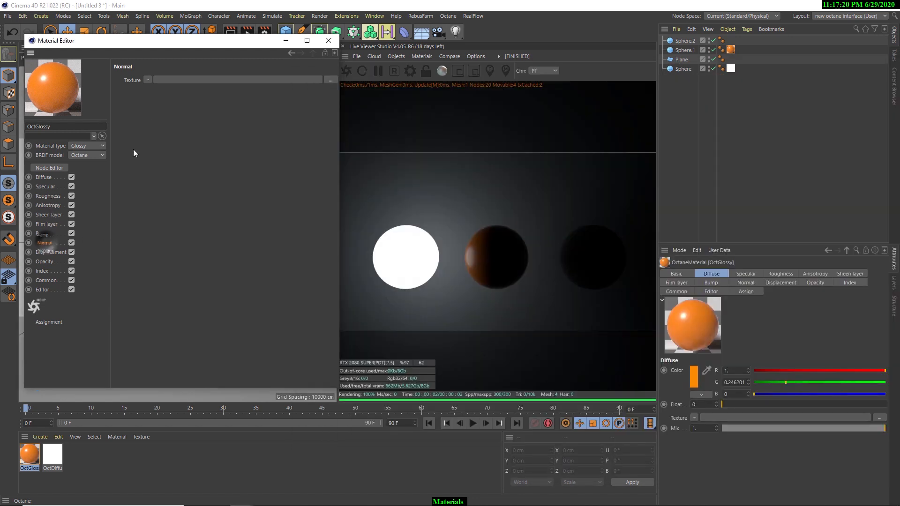
click(195, 81)
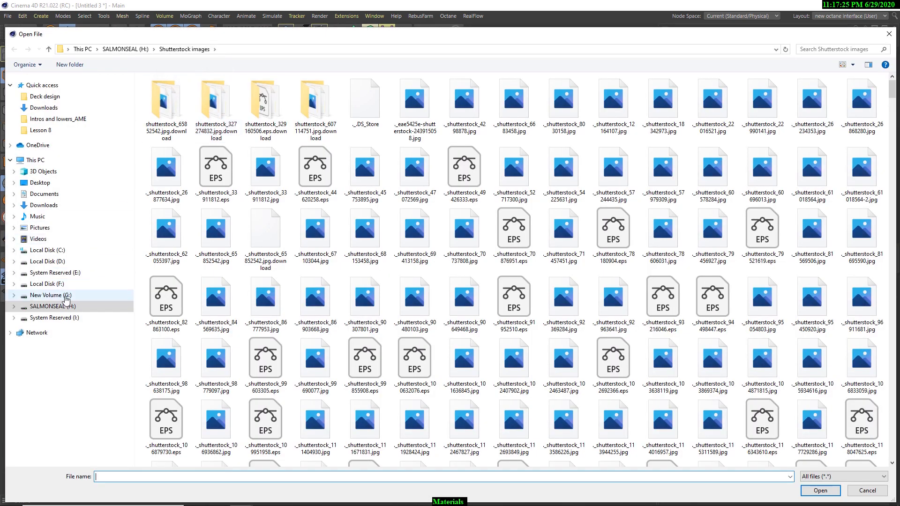
click(63, 295)
click(64, 306)
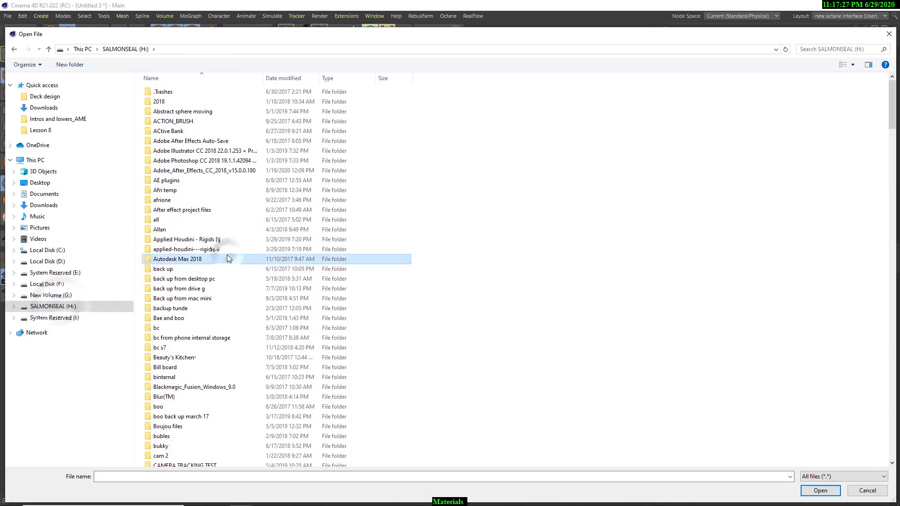
scroll(227, 253, down, 4)
double_click(193, 138)
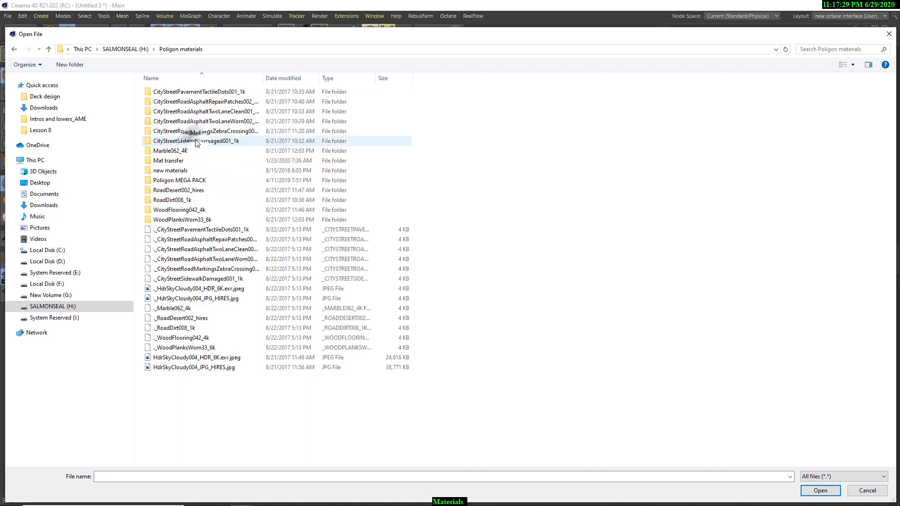
double_click(187, 182)
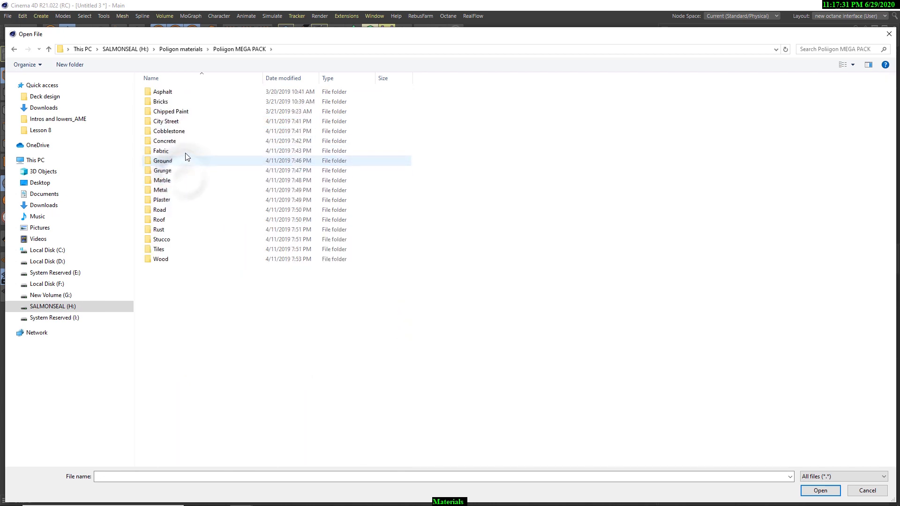
double_click(165, 140)
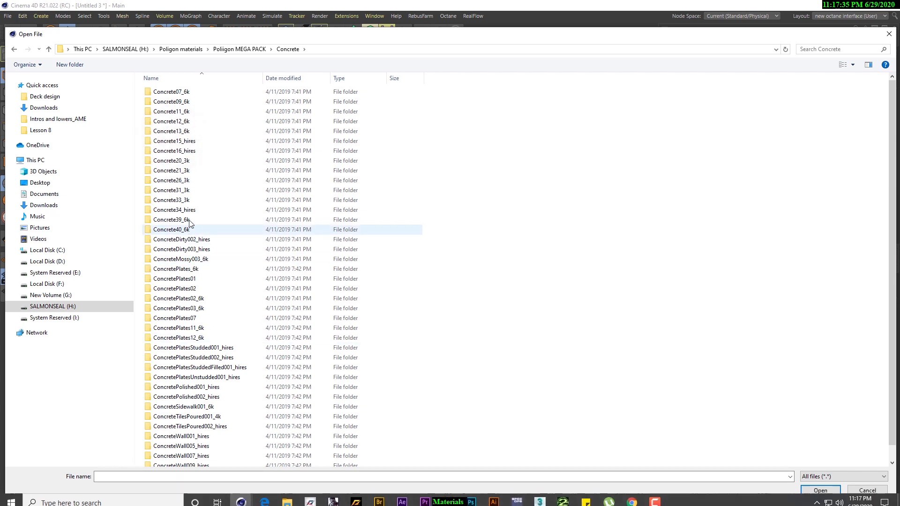
- Preview the texture images in the Concrete15_hires folder as thumbnails and return to the Concrete folder
click(184, 142)
double_click(184, 142)
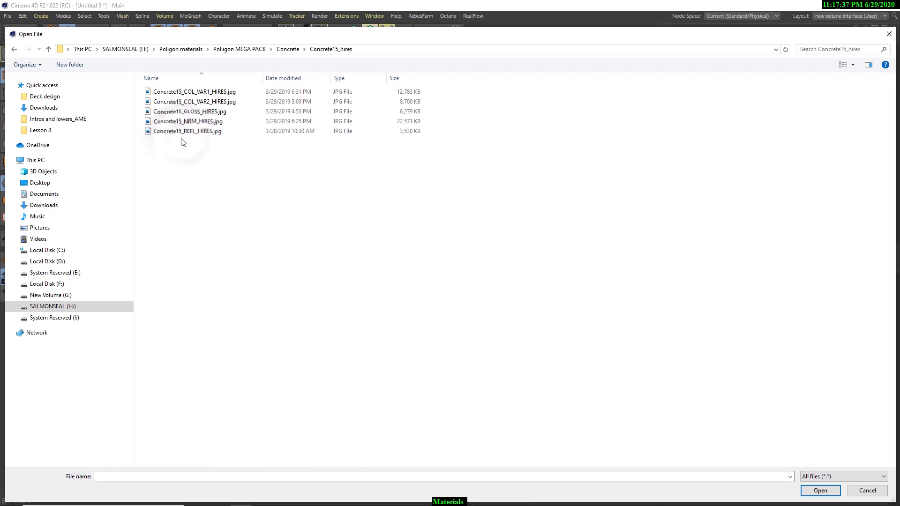
ctrl+scroll(243, 127, up, 3)
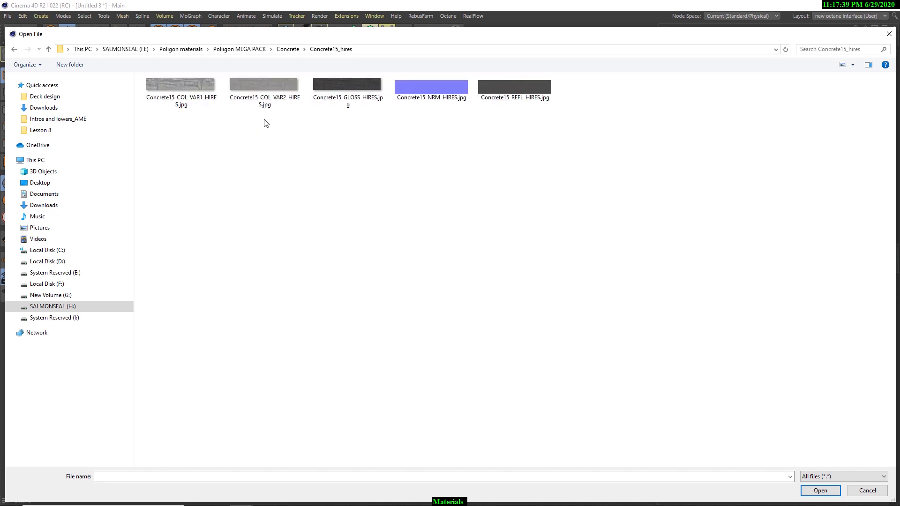
key(alt+Left)
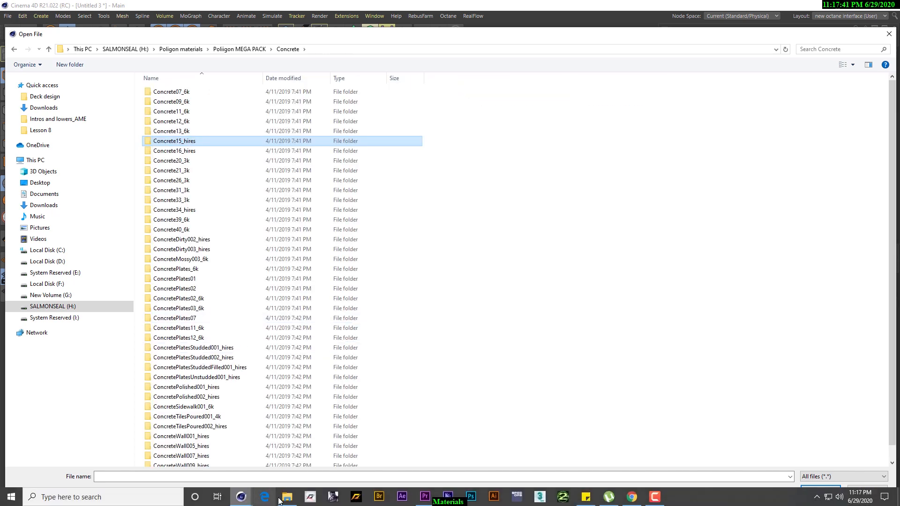
- Load Concrete21_NRM_3K.jpg from the Concrete21_3k folder into the OctGlossy Normal texture, without copying it to the project location
click(288, 498)
click(286, 498)
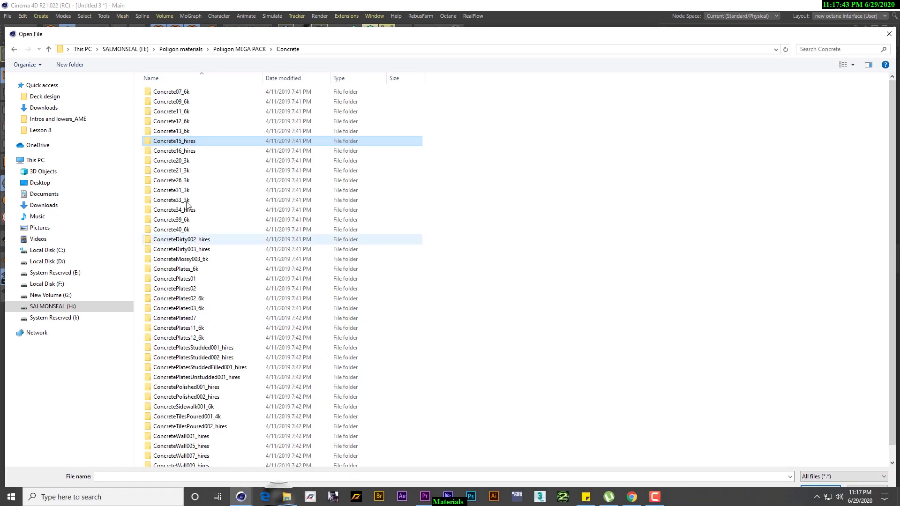
double_click(172, 170)
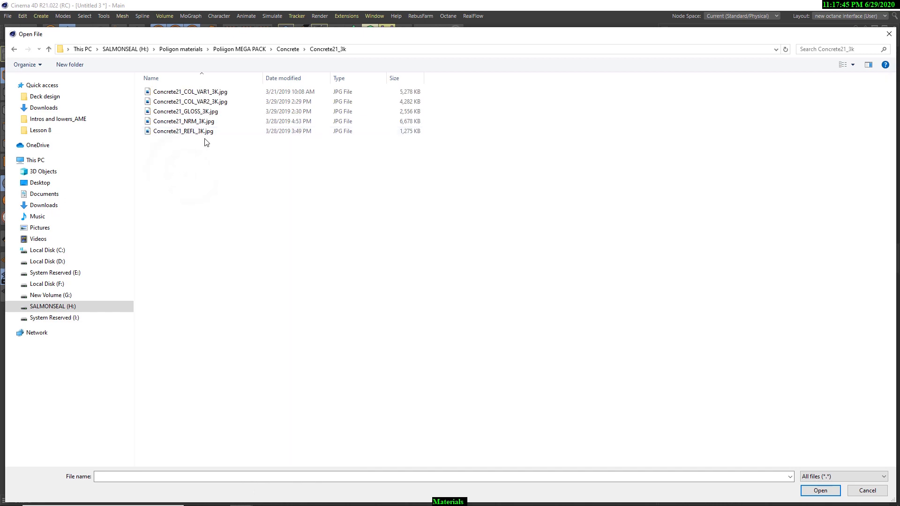
ctrl+scroll(252, 125, up, 4)
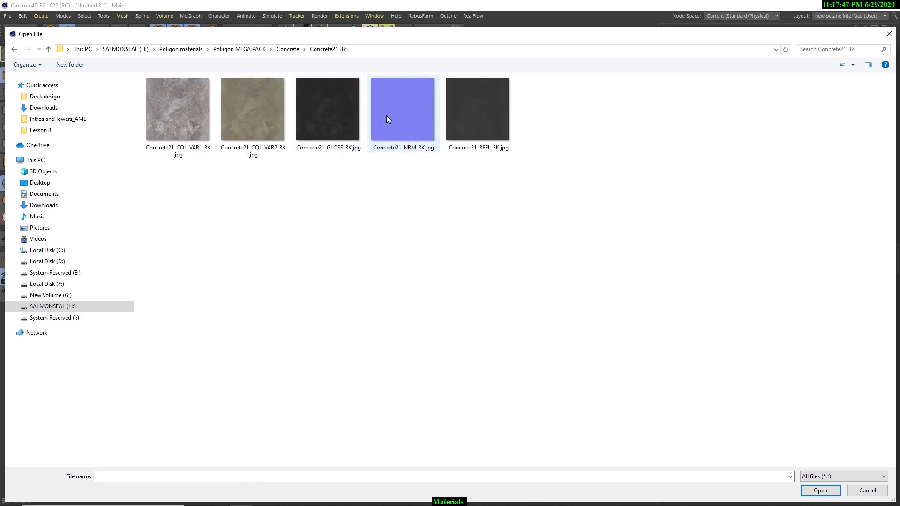
double_click(387, 115)
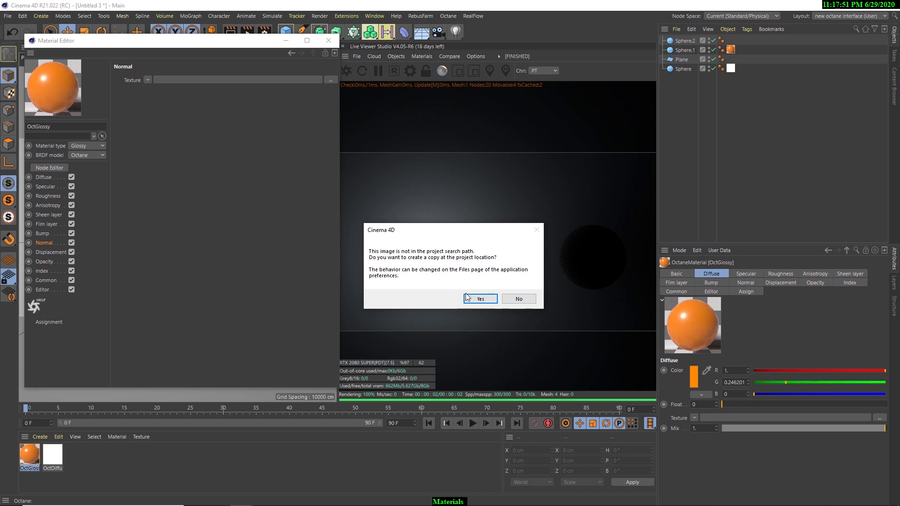
drag(479, 233, 362, 227)
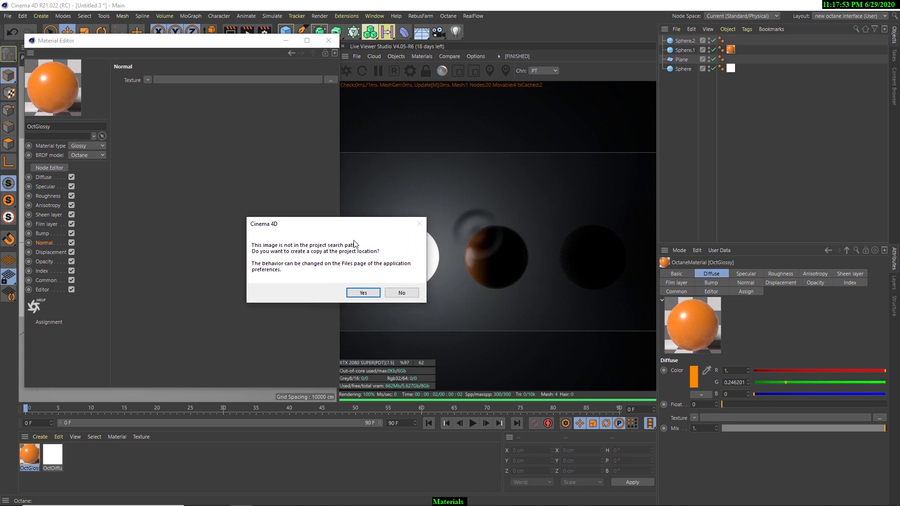
click(402, 293)
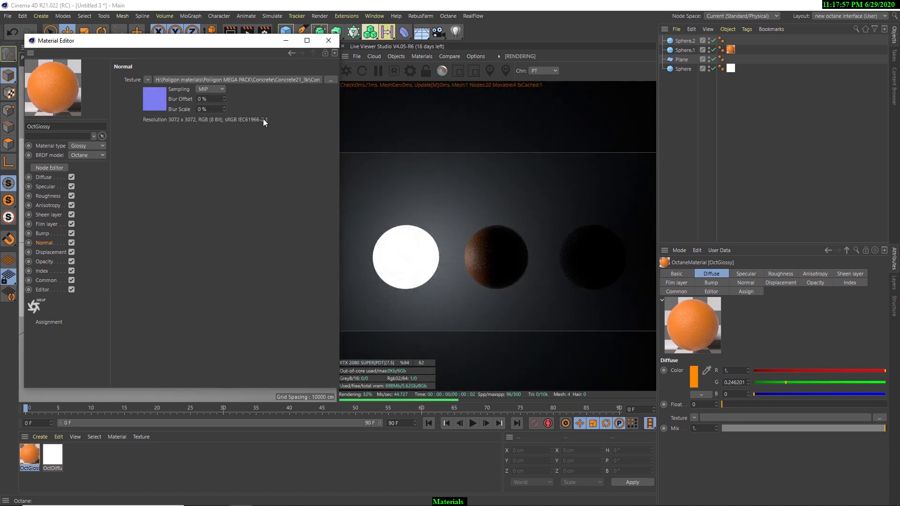
- Move the Material Editor off the viewport and examine the normal map up close on the middle sphere
drag(194, 43, 723, 172)
scroll(187, 253, up, 2)
scroll(187, 253, up, 3)
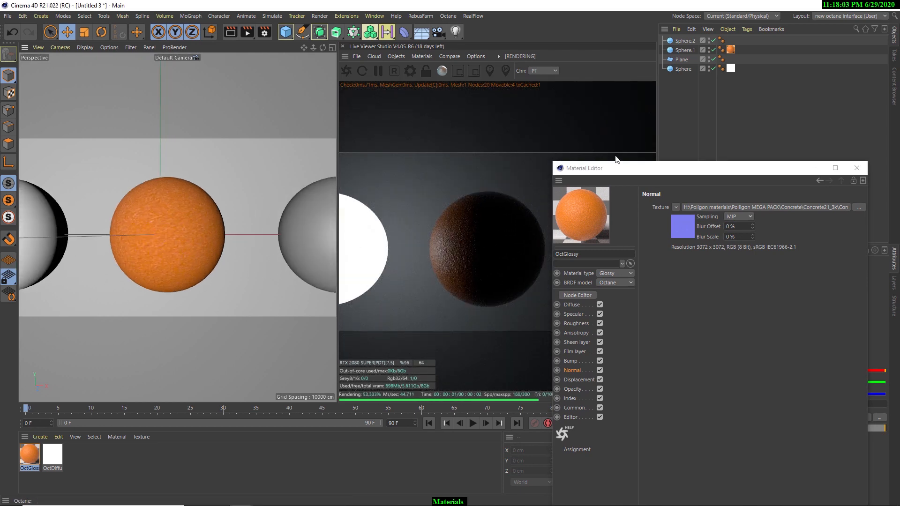
drag(647, 167, 654, 78)
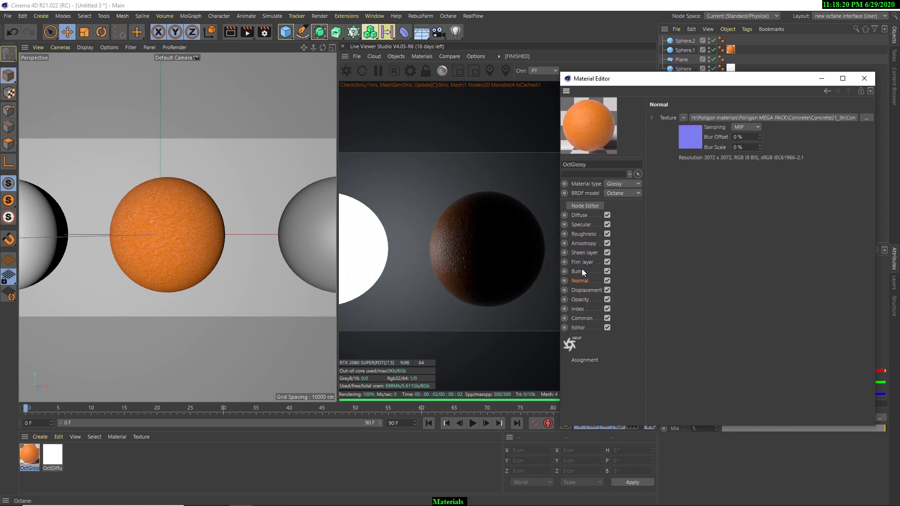
- Show the Displacement channel of the OctGlossy material and disable its Normal channel
click(585, 291)
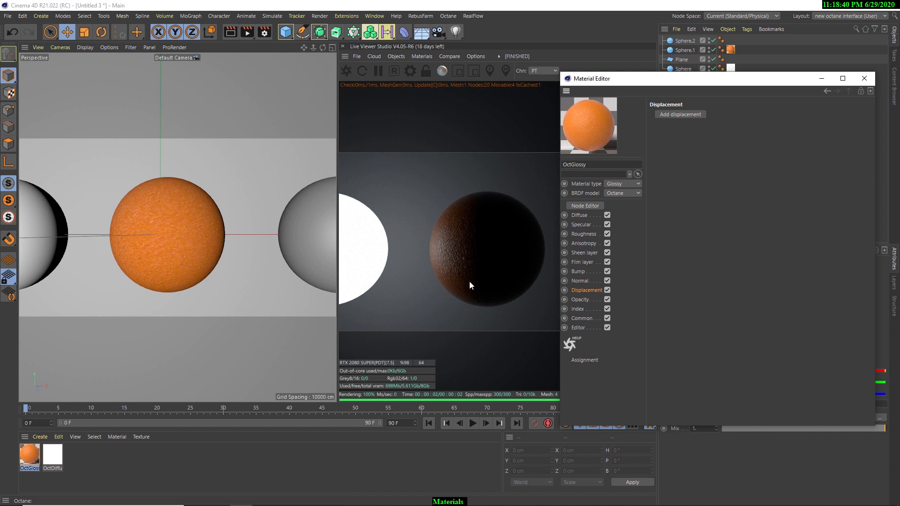
drag(626, 81, 165, 50)
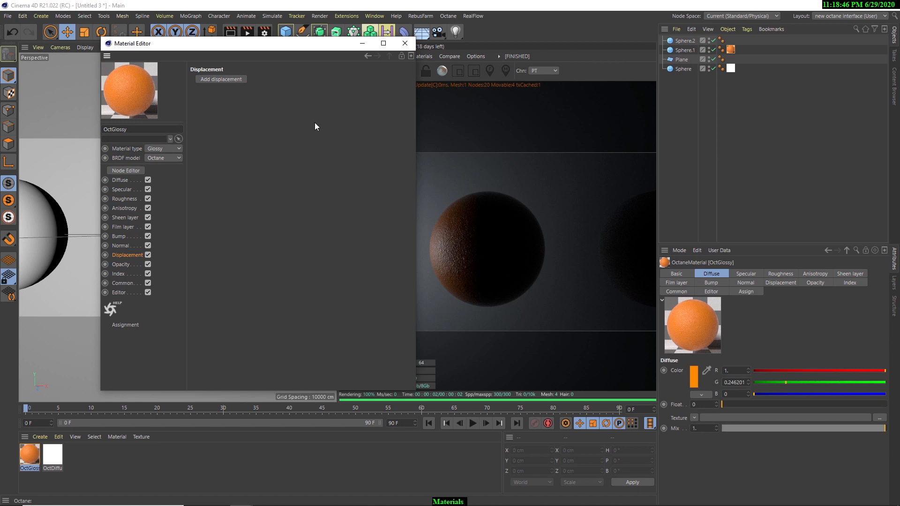
drag(275, 48, 253, 35)
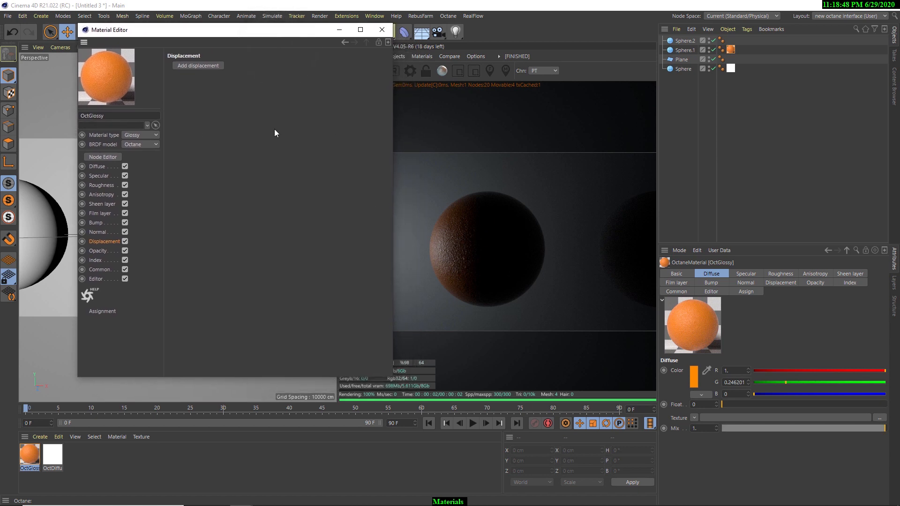
click(125, 232)
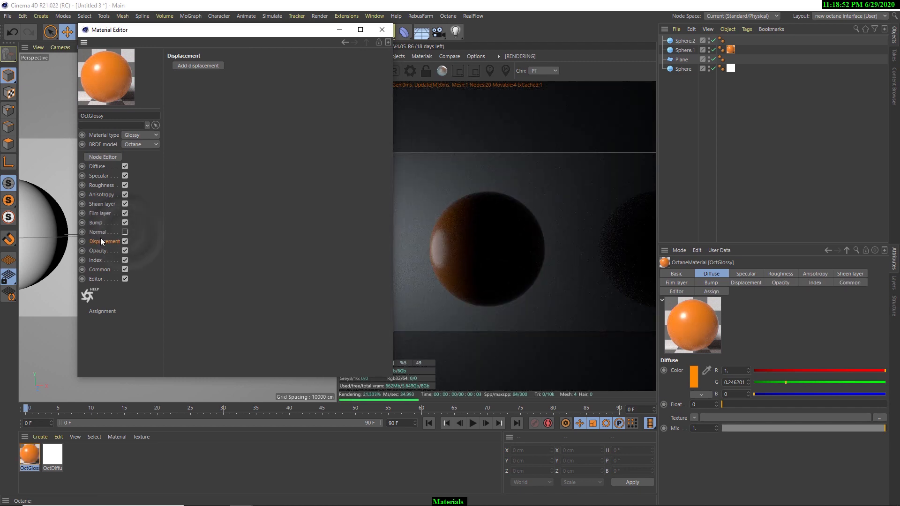
- Add displacement to the OctGlossy material and start loading an image into the displacement shader's texture
click(287, 498)
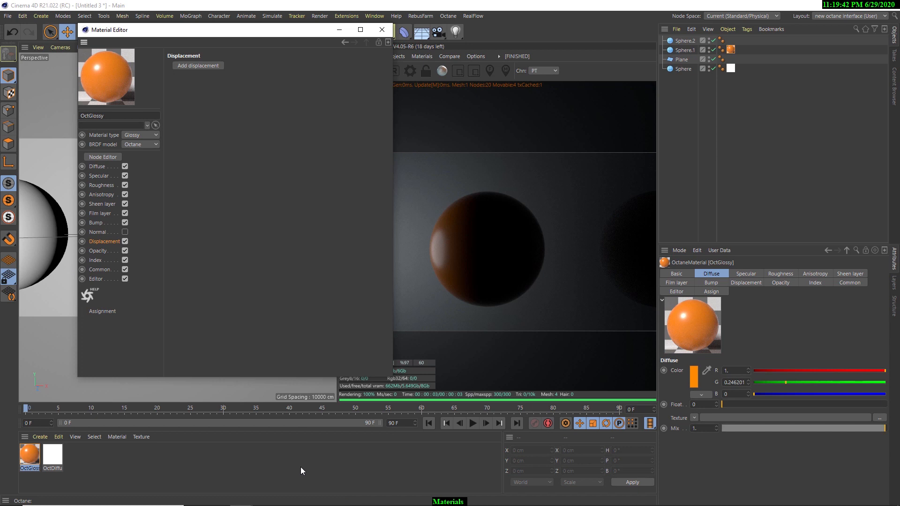
mouse_move(290, 504)
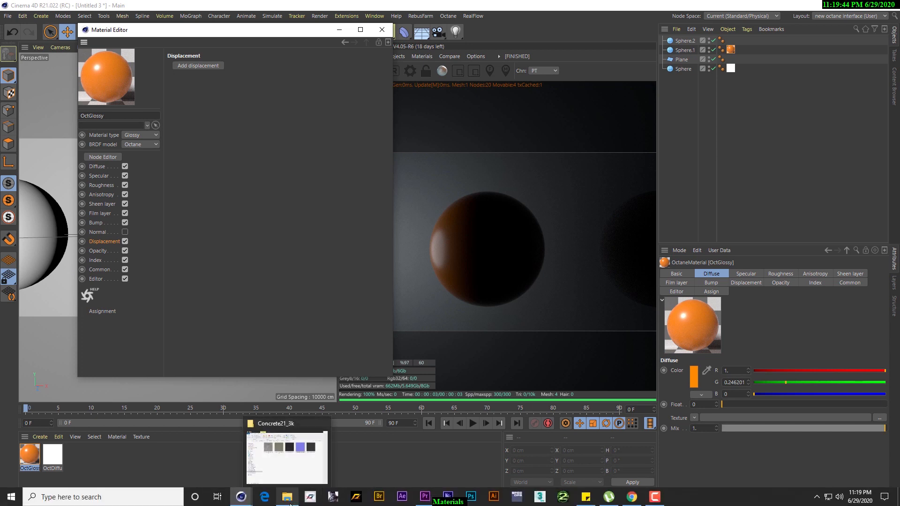
click(104, 241)
click(200, 66)
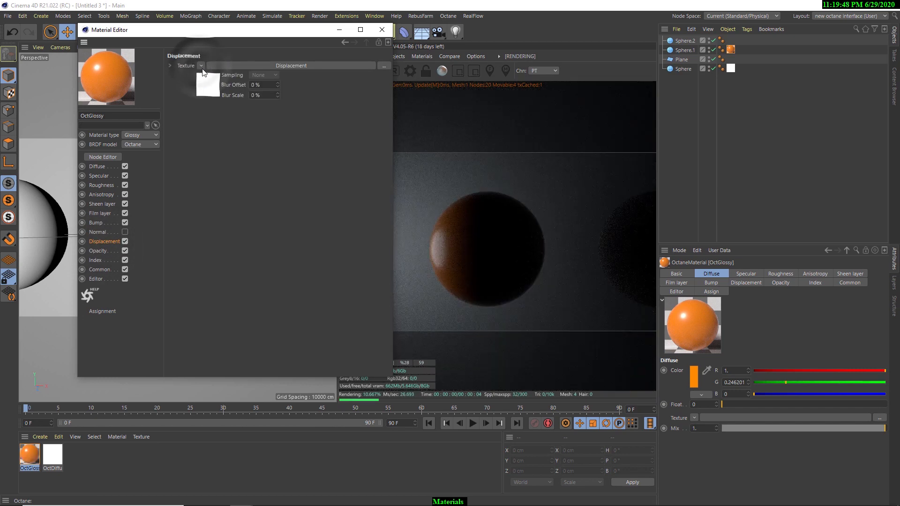
click(319, 66)
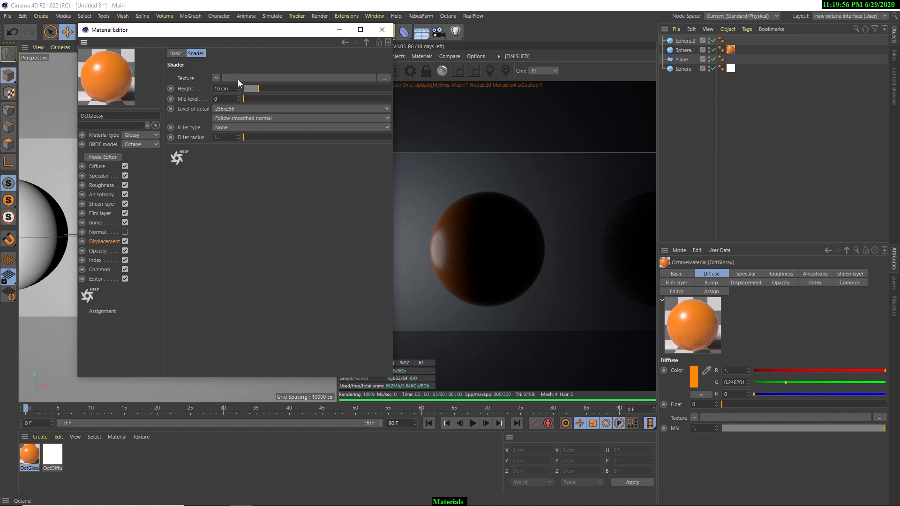
click(238, 80)
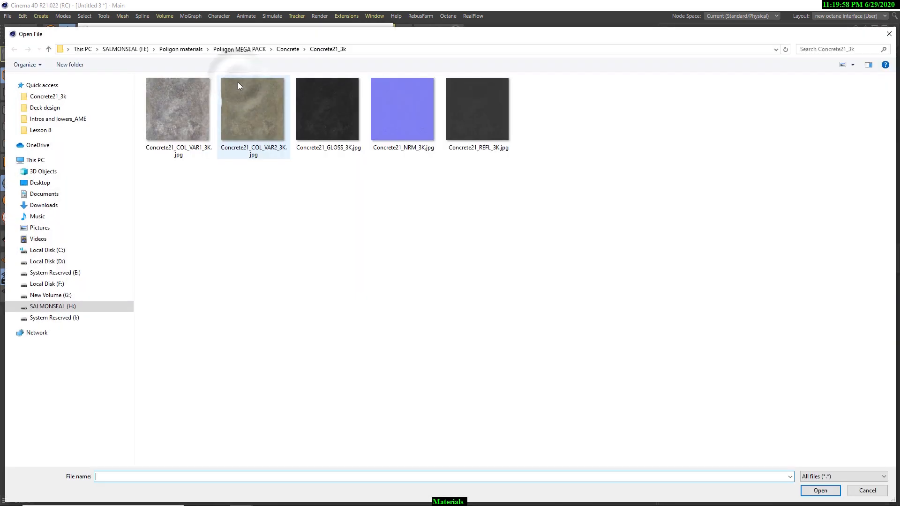
click(126, 49)
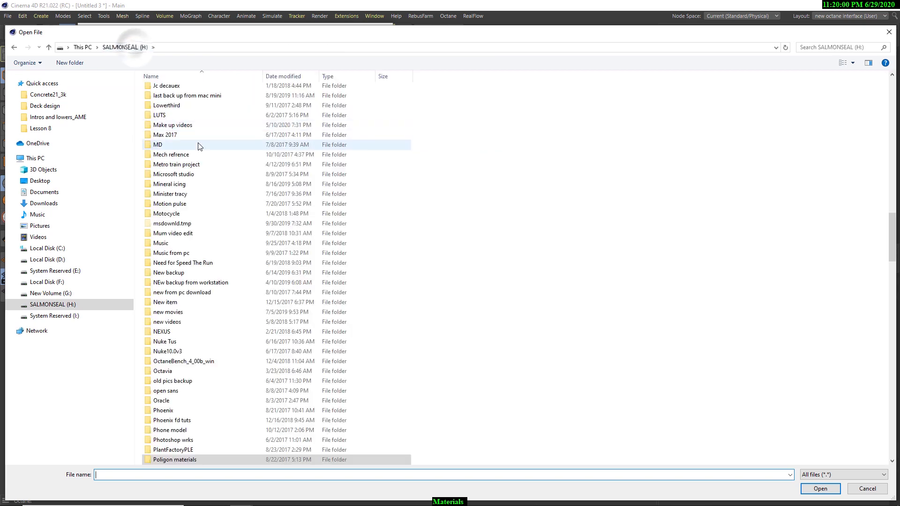
text(jesusmysource.jpg)
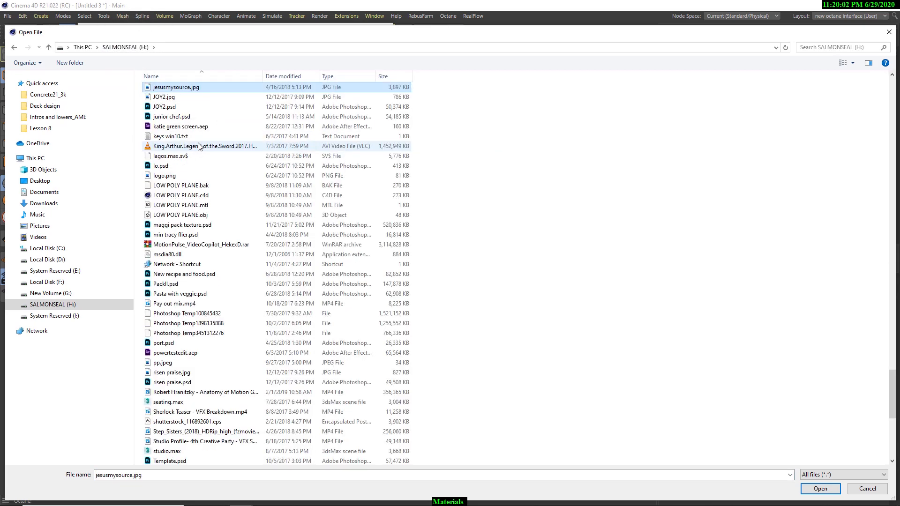
scroll(199, 146, up, 15)
click(194, 155)
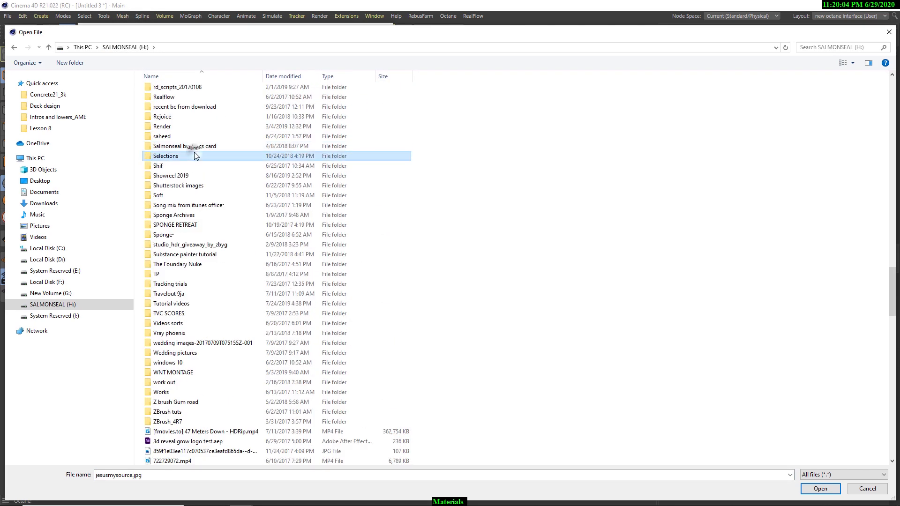
text(je)
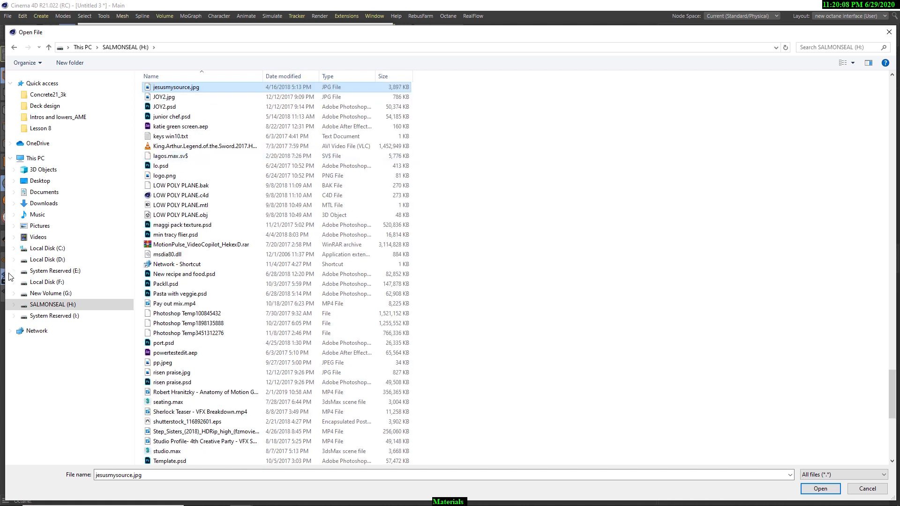
- Browse drive G: to the jsplacement files folder
click(49, 293)
text(js)
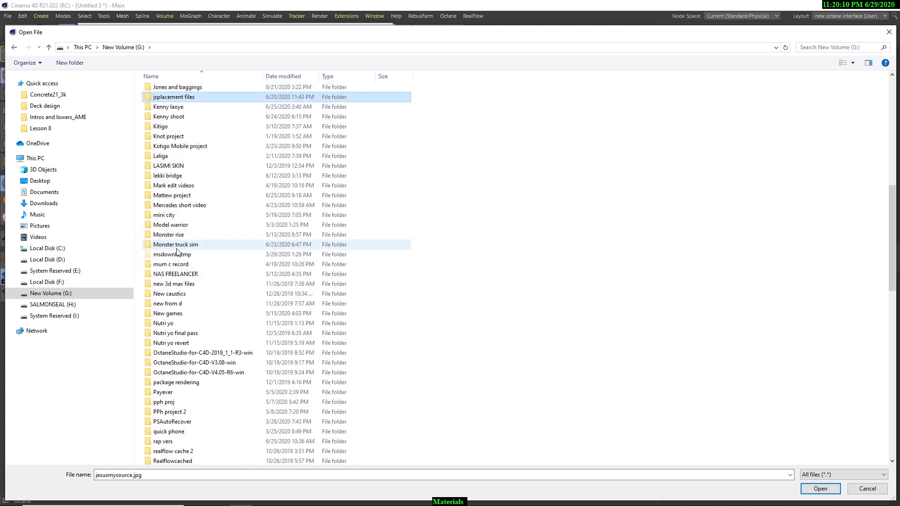
double_click(205, 97)
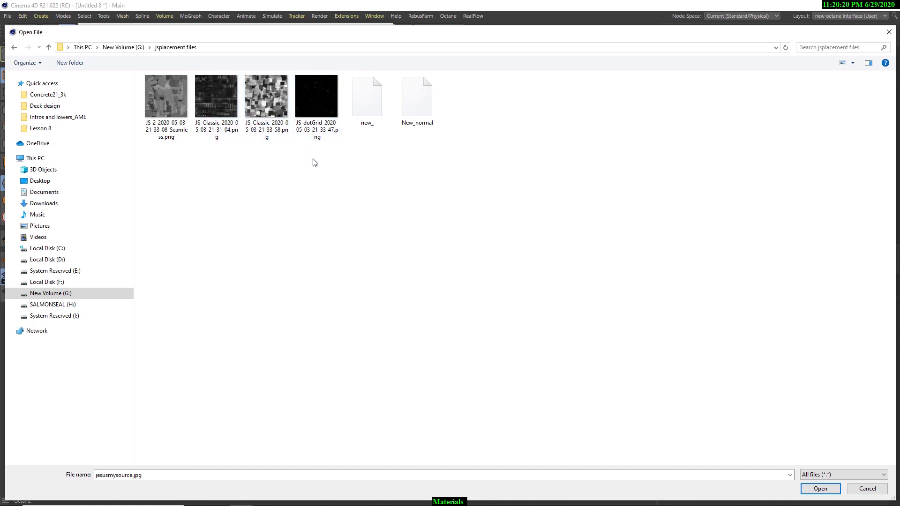
- Launch JSplacement, examine its Classic height map generator and close the application
key(super)
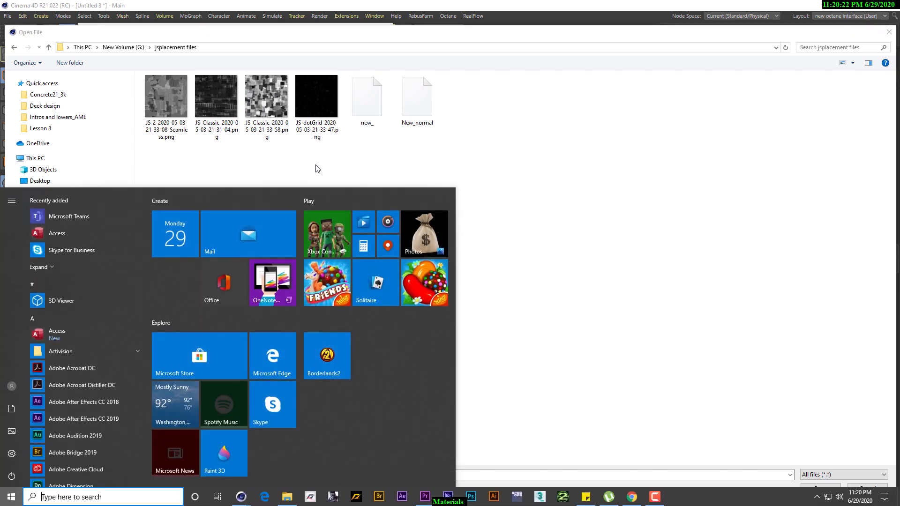
text(jspl)
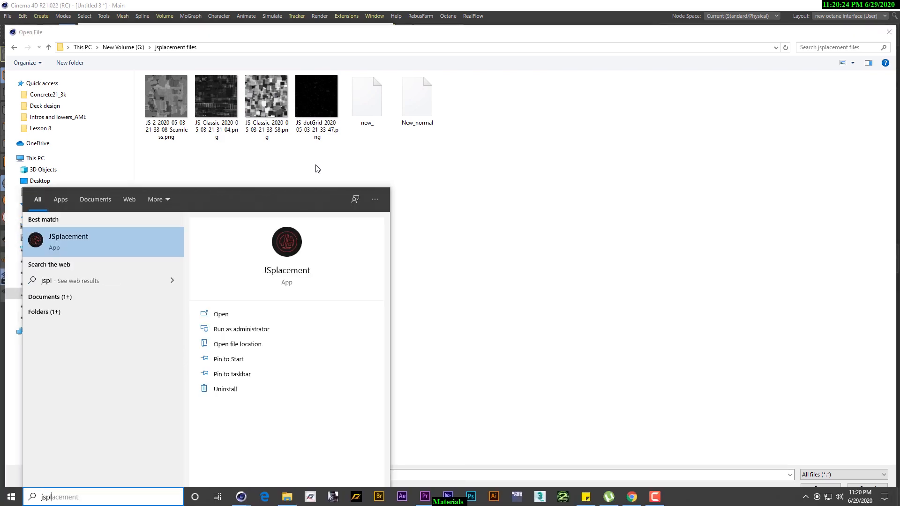
key(Return)
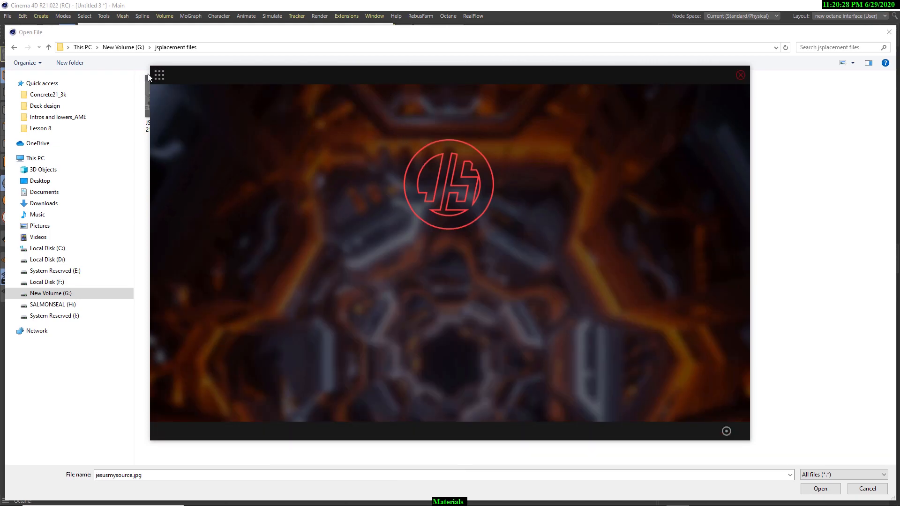
click(160, 75)
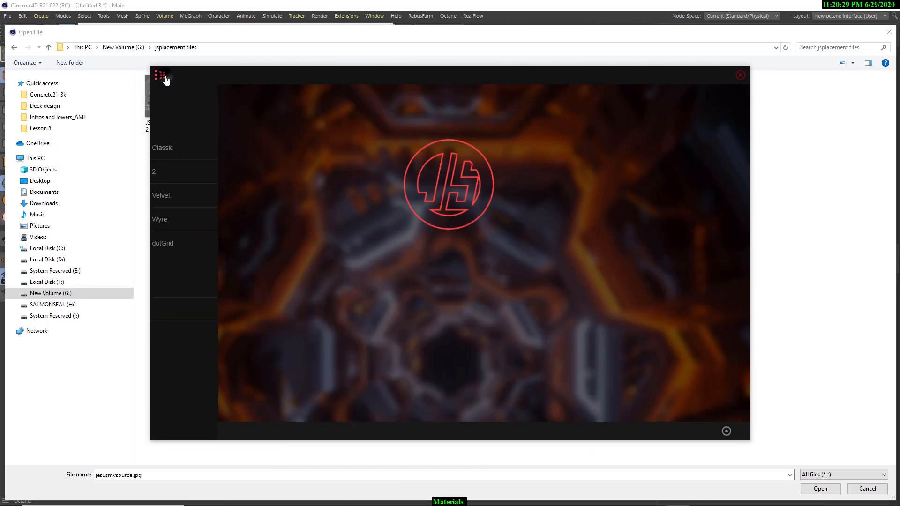
click(185, 149)
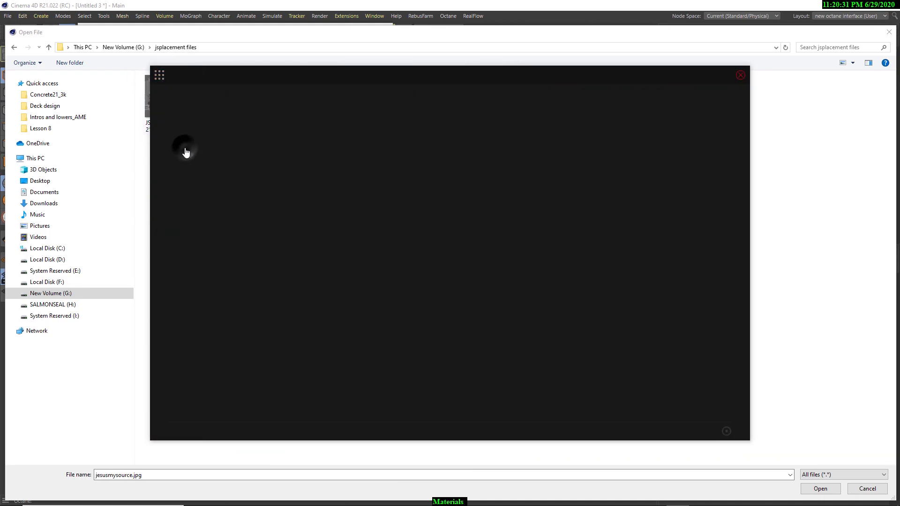
click(259, 182)
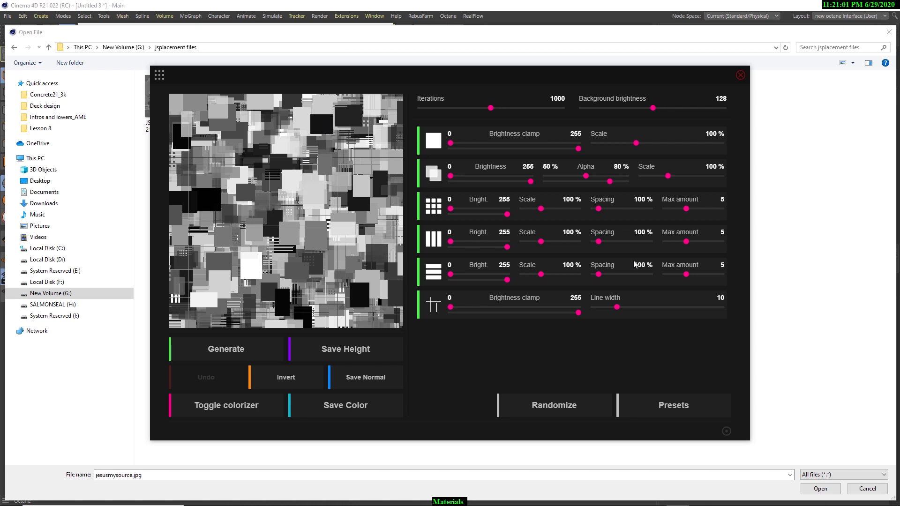
click(739, 74)
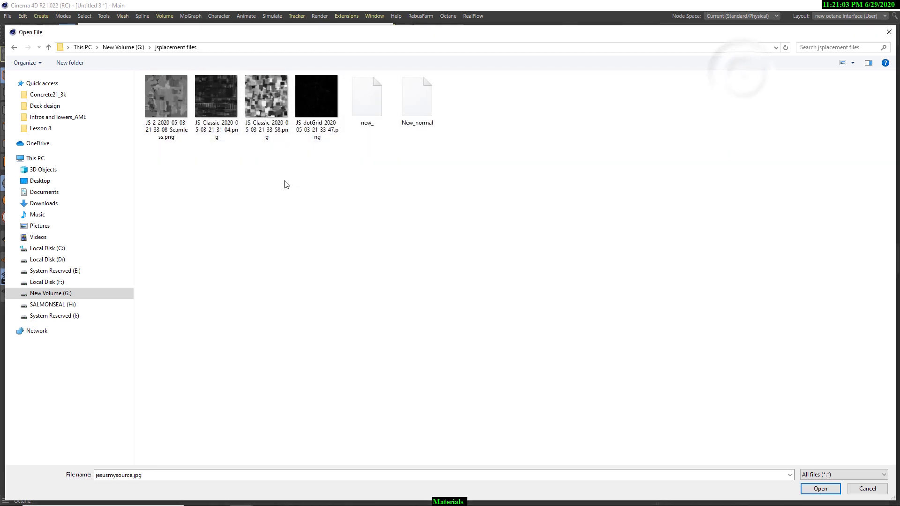
click(263, 106)
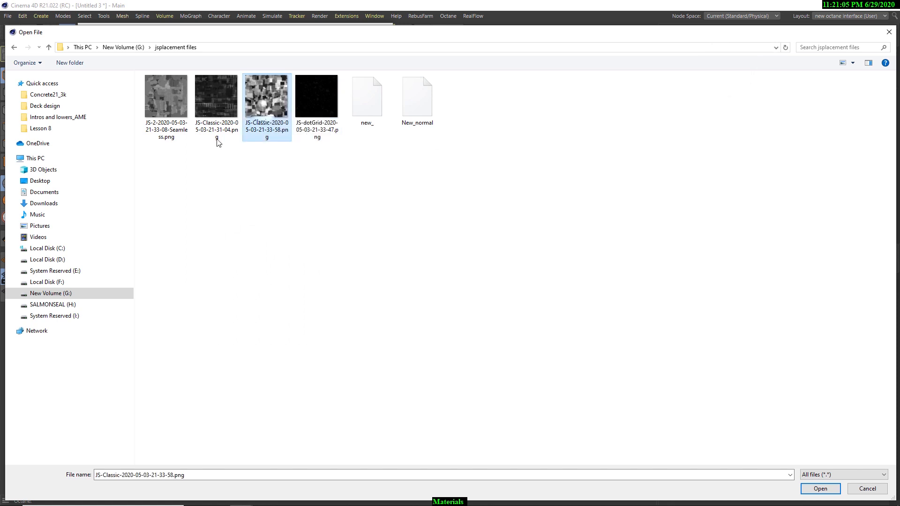
click(181, 100)
drag(282, 32, 345, 49)
drag(674, 111, 671, 35)
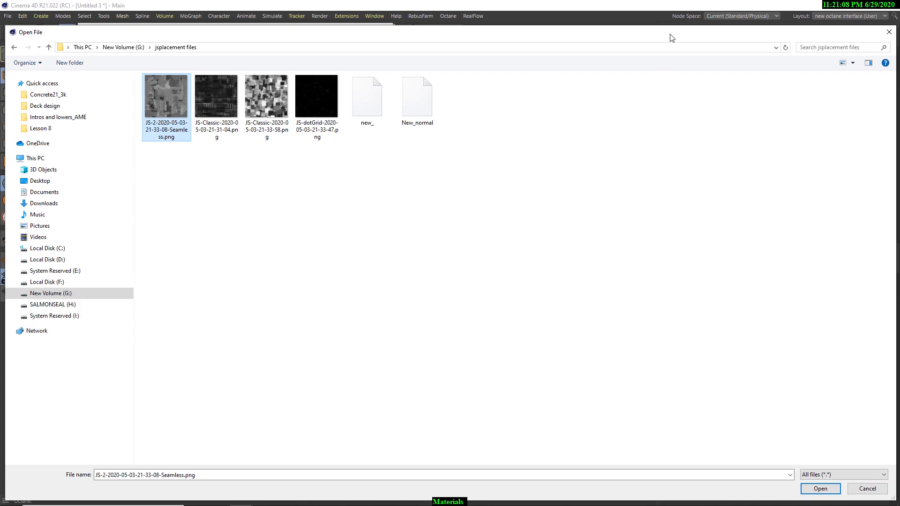
click(833, 488)
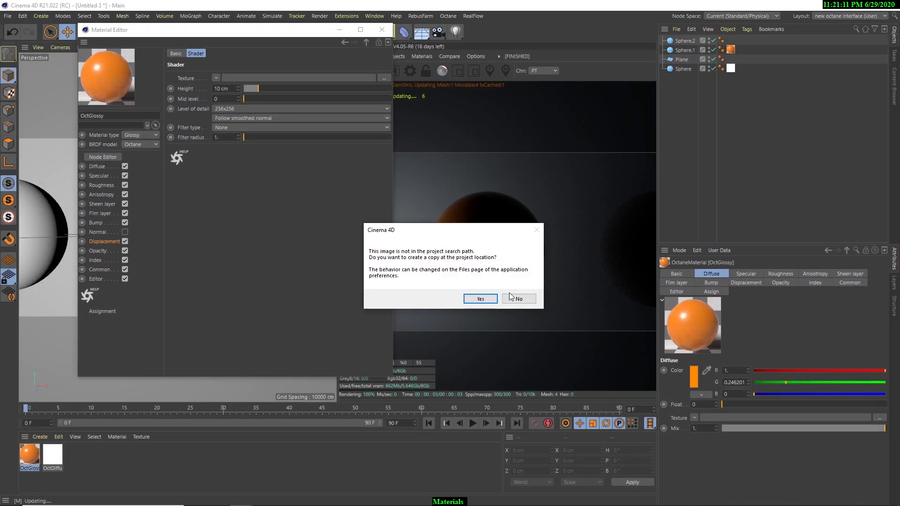
click(515, 298)
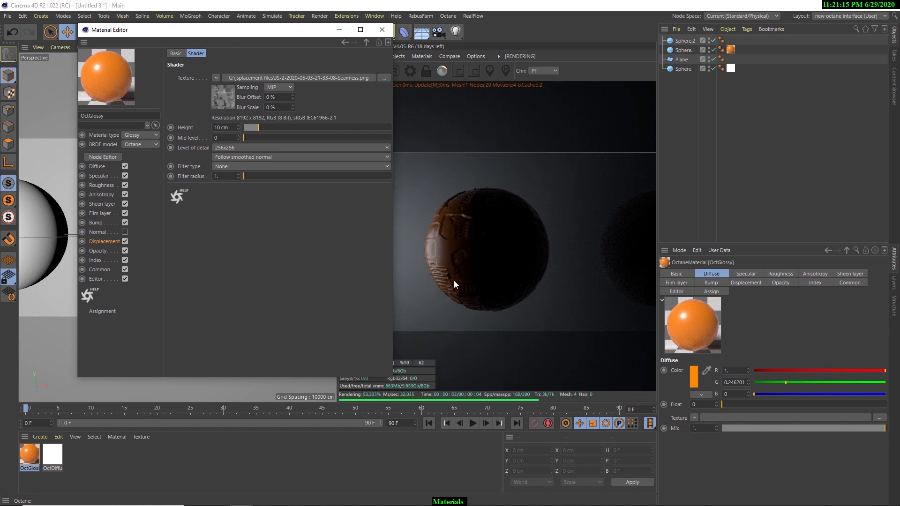
- Set the displacement's level of detail to 8192x8192 and its height to 40 cm, then compare the spheres in the render
click(224, 148)
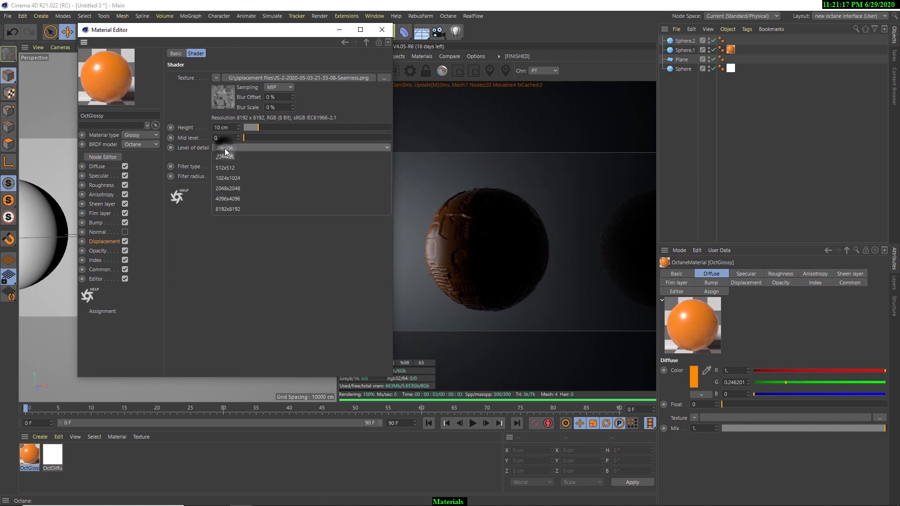
click(235, 210)
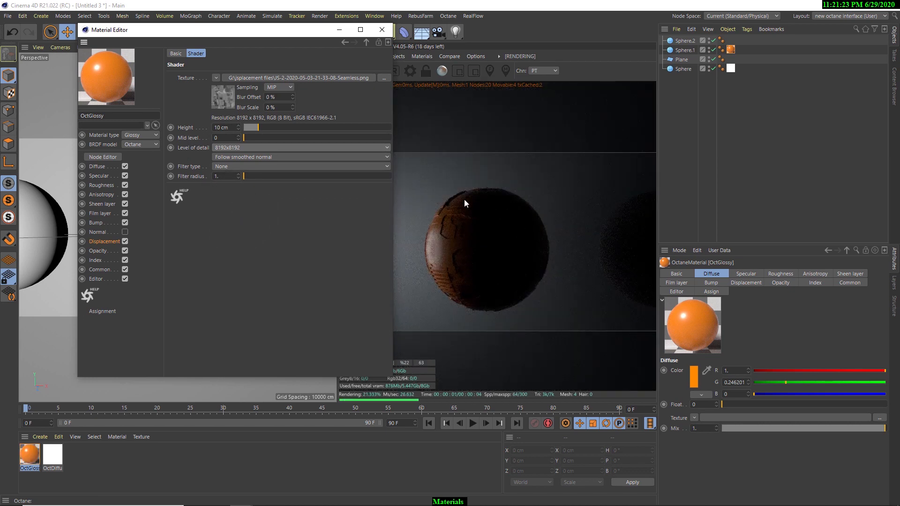
click(222, 127)
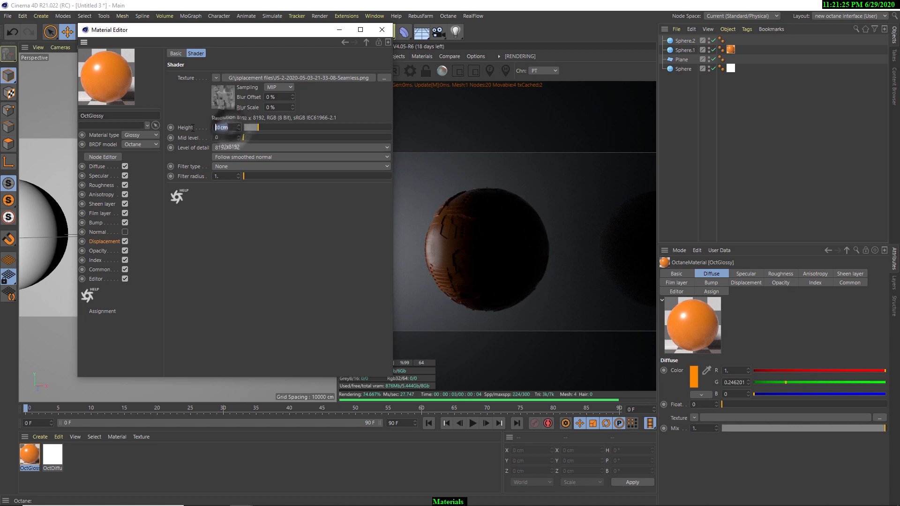
text(40)
key(Return)
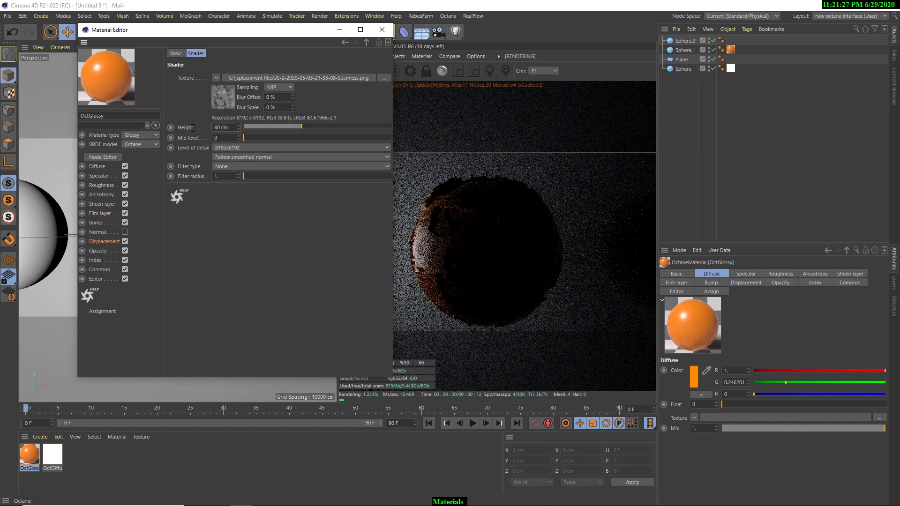
drag(279, 32, 765, 252)
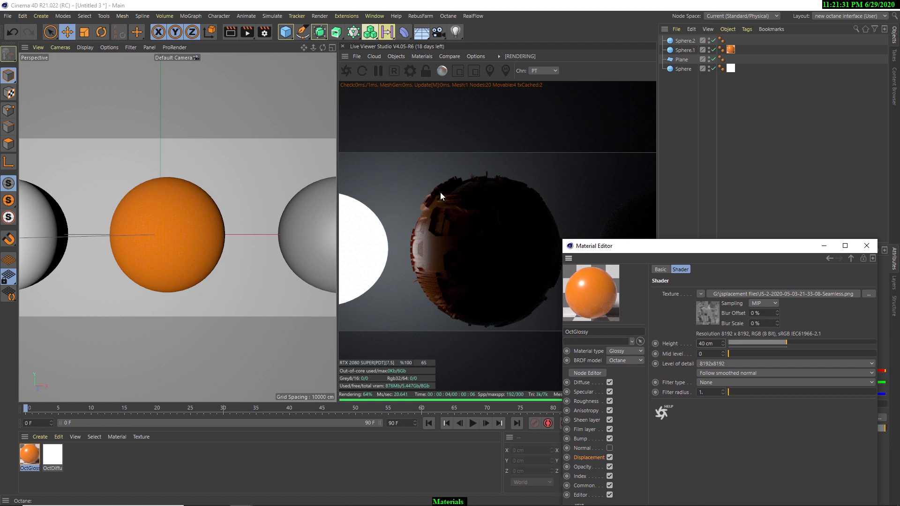
drag(630, 250, 115, 58)
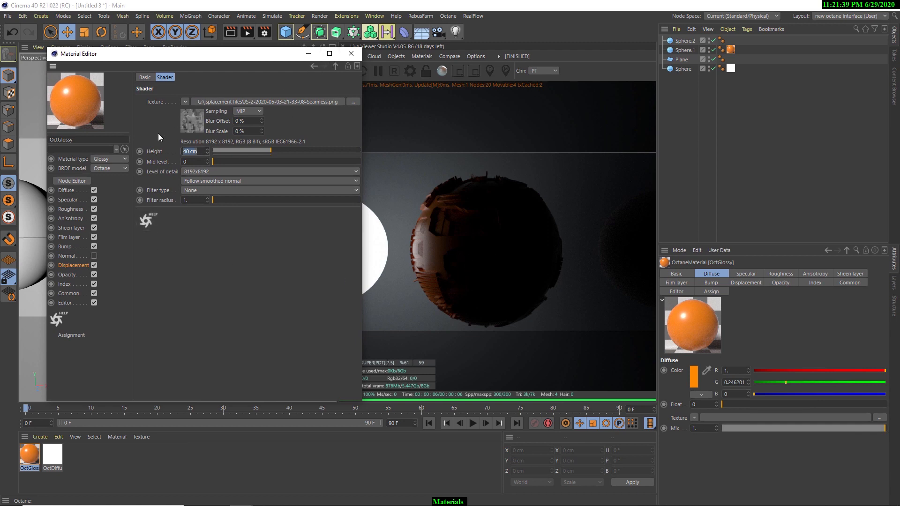
- Disable displacement and re-enable the normal map on the OctGlossy material, then close its editor
click(94, 264)
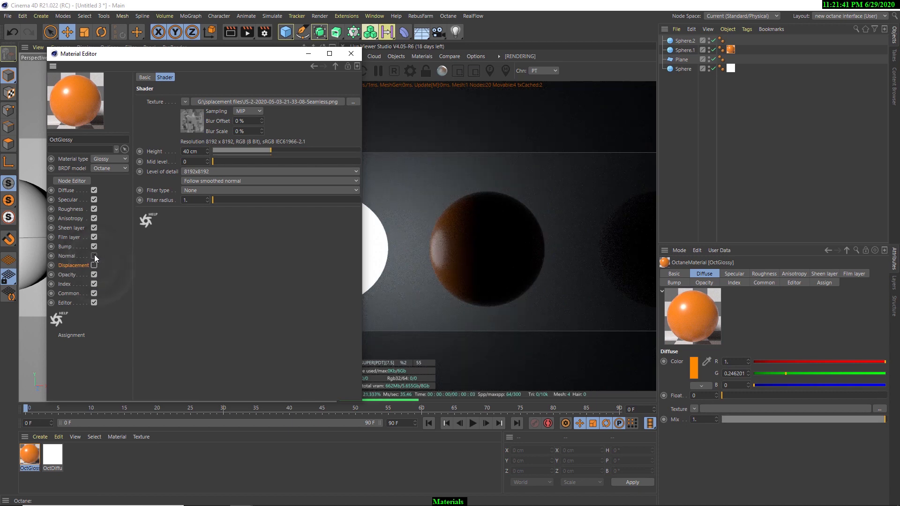
click(94, 256)
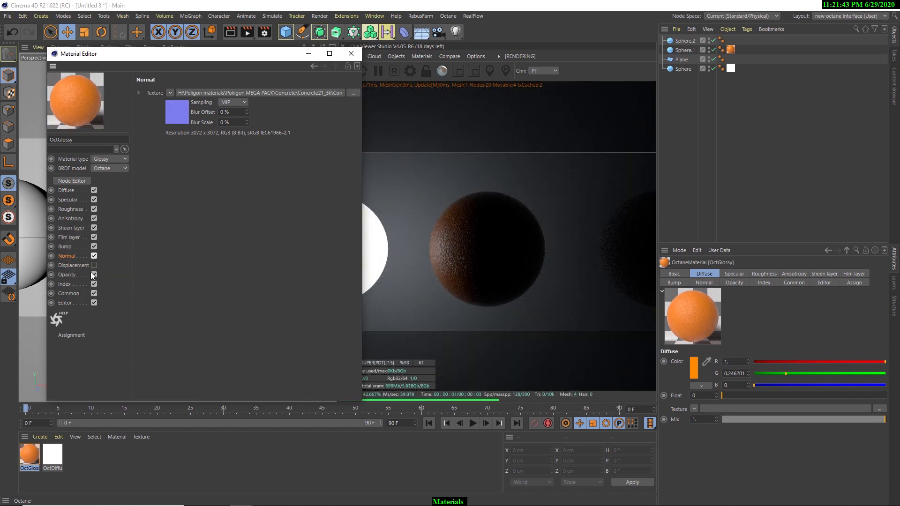
click(347, 56)
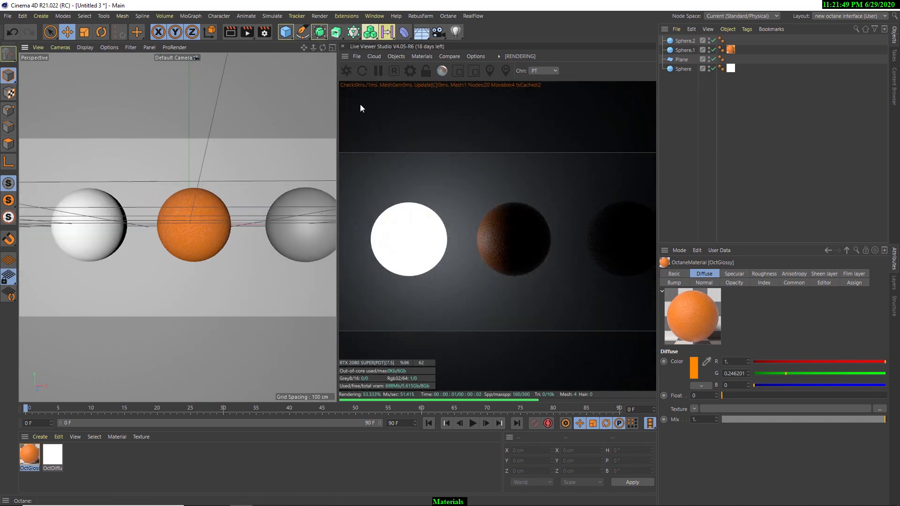
- Create an Octane Specular material and apply it to the untextured third sphere, Sphere.2
click(421, 56)
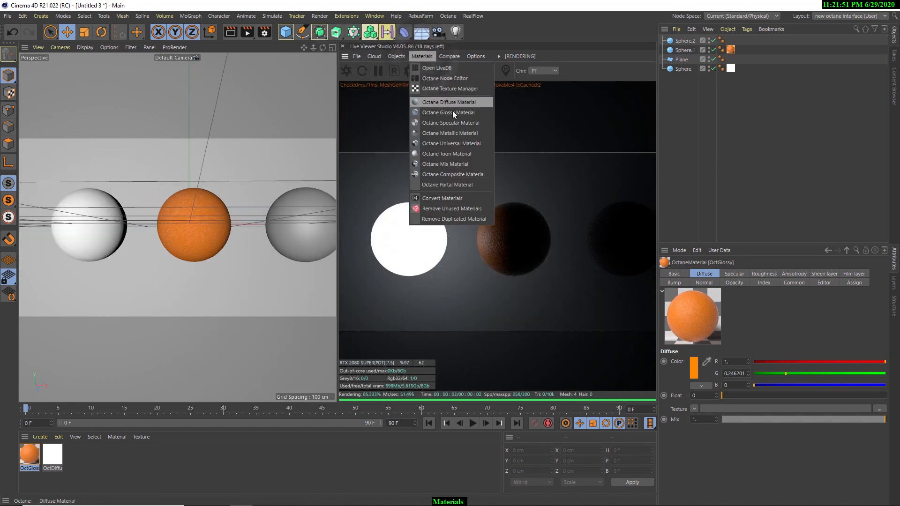
click(455, 122)
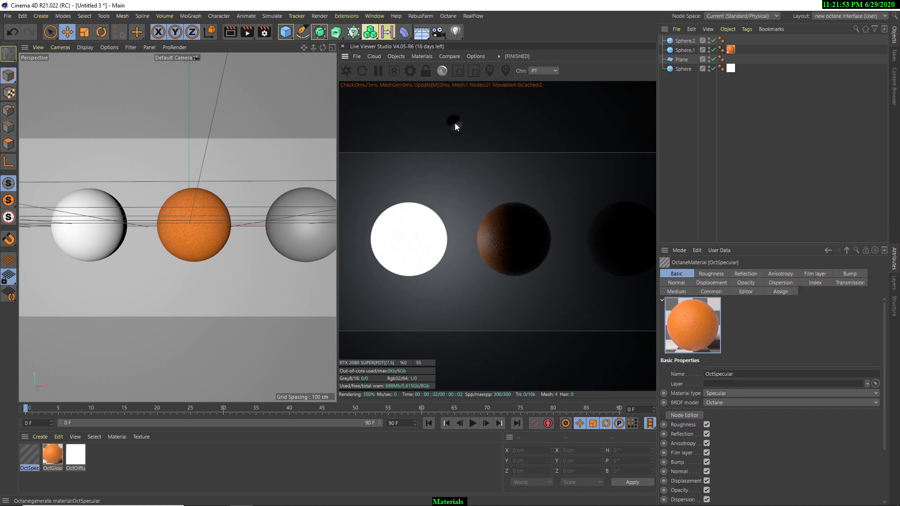
drag(70, 429, 309, 228)
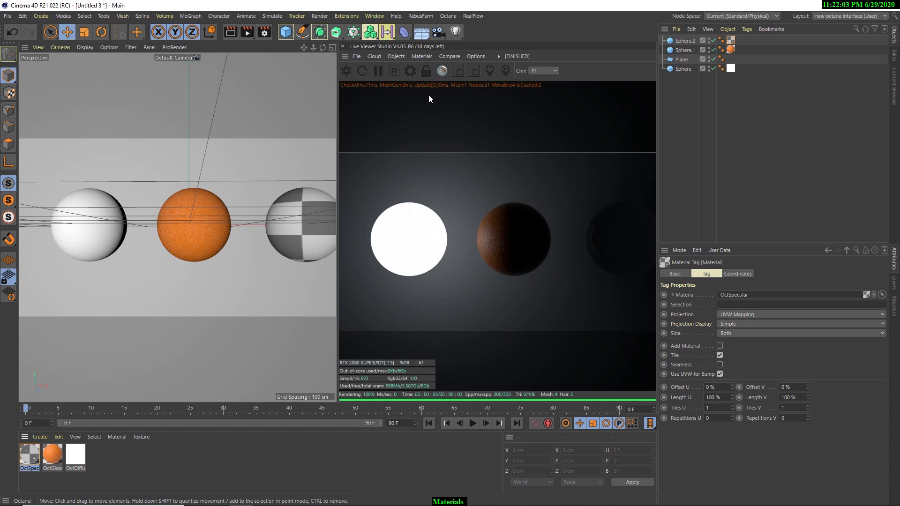
- Add an Octane area light and move it out in front of the spheres, to about -405 cm in Z
click(403, 58)
mouse_move(410, 98)
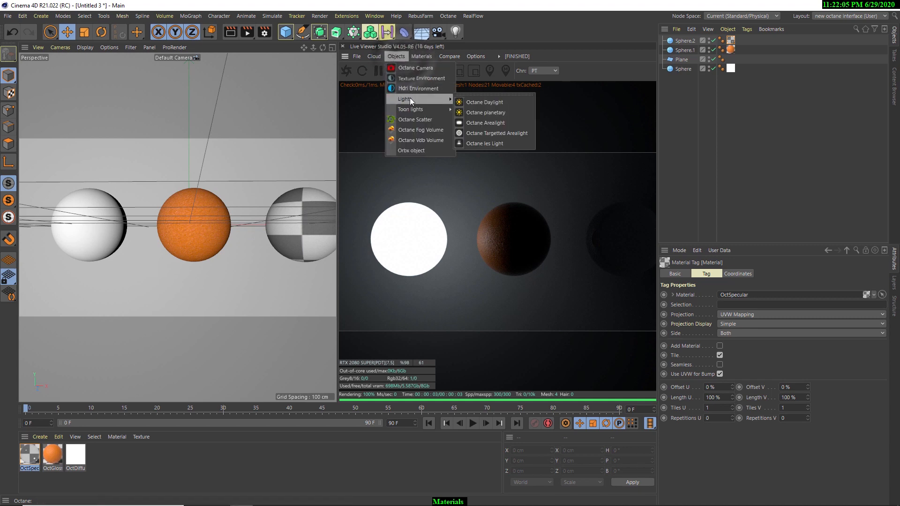
click(488, 123)
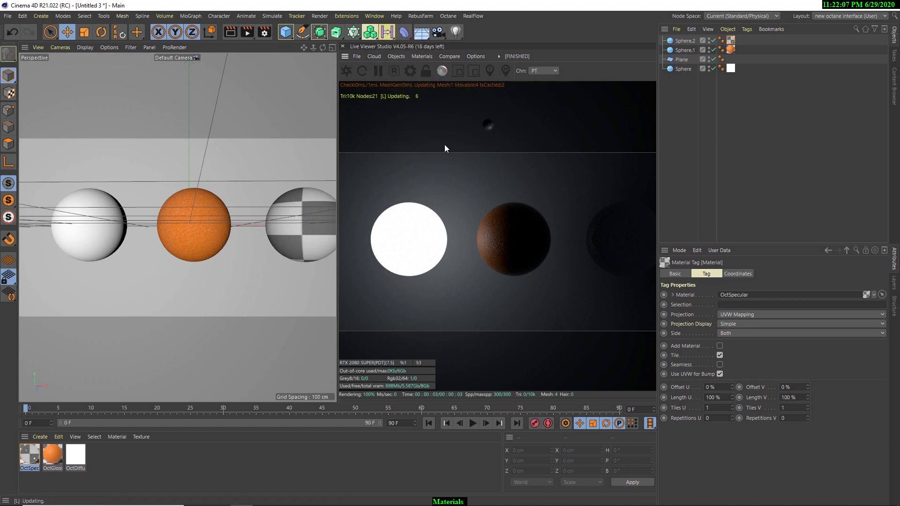
alt+drag(168, 240, 157, 266)
scroll(158, 265, down, 3)
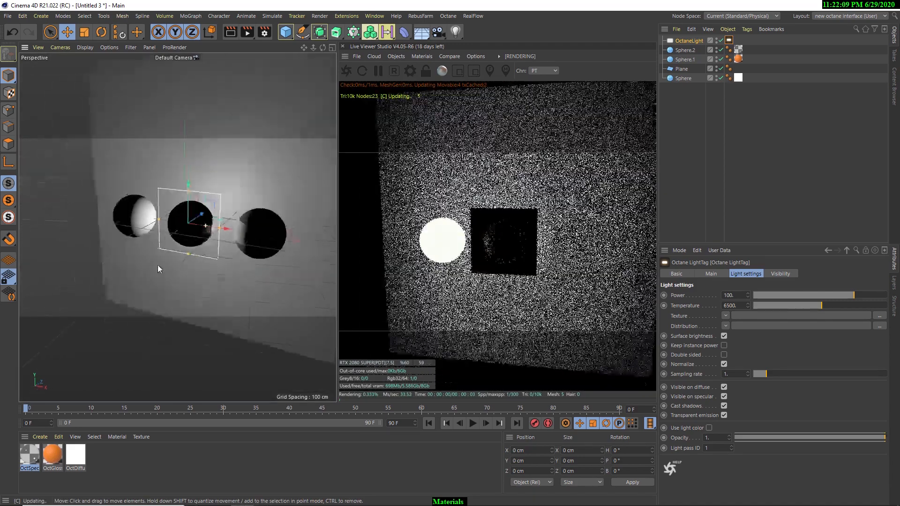
drag(204, 212, 86, 220)
- Tilt the area light to a pitch of about -32° and raise it to about 264 cm in Y
key(r)
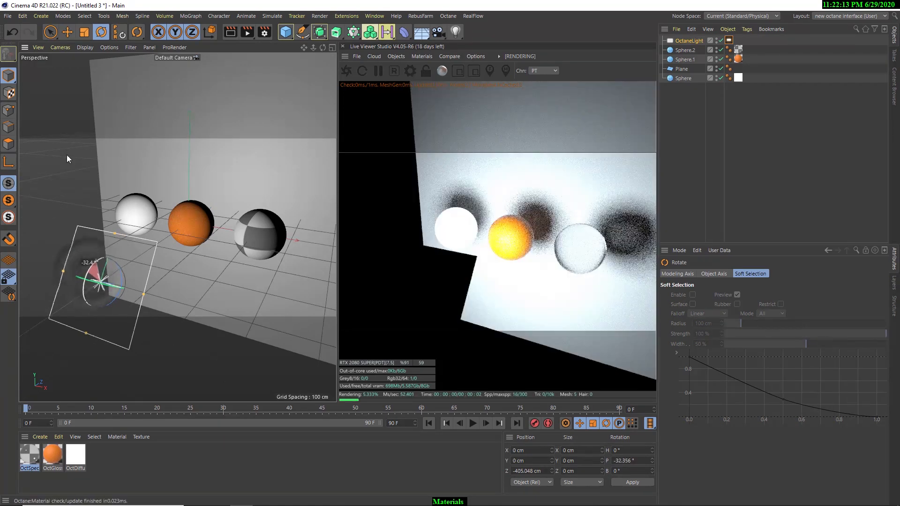
click(67, 31)
drag(105, 270, 86, 123)
click(206, 33)
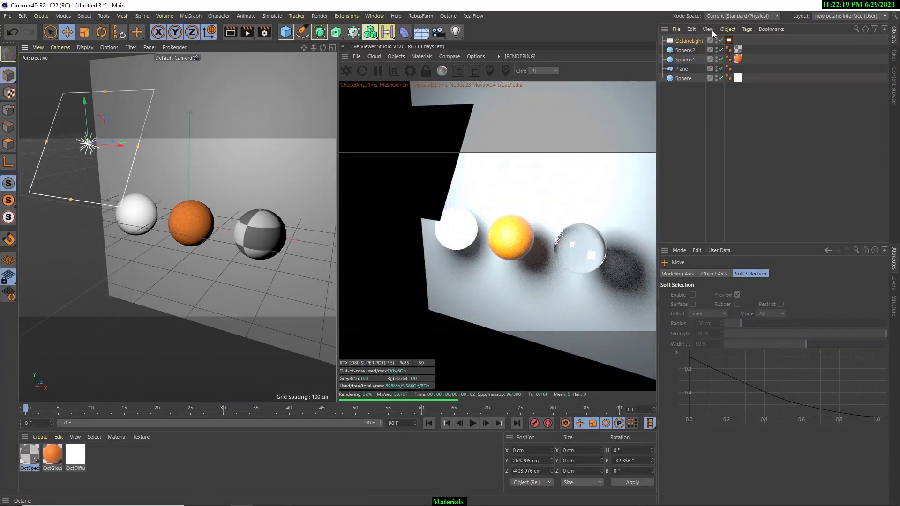
- Turn off camera visibility and shadow visibility in the area light's Octane light tag
click(729, 40)
alt+drag(284, 198, 208, 261)
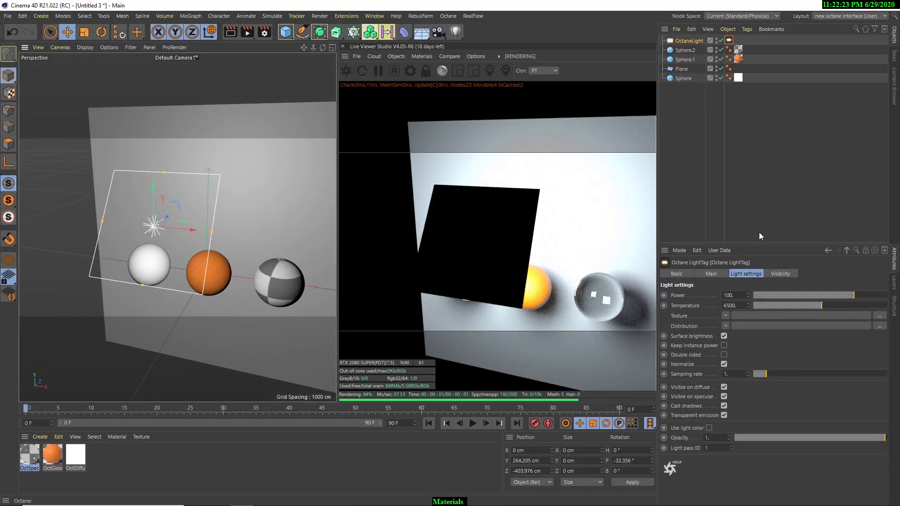
click(779, 274)
click(713, 294)
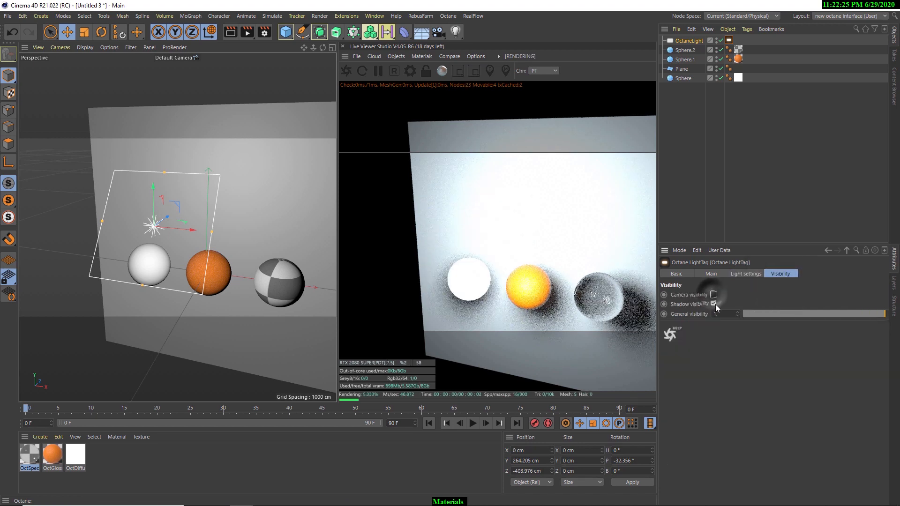
click(713, 305)
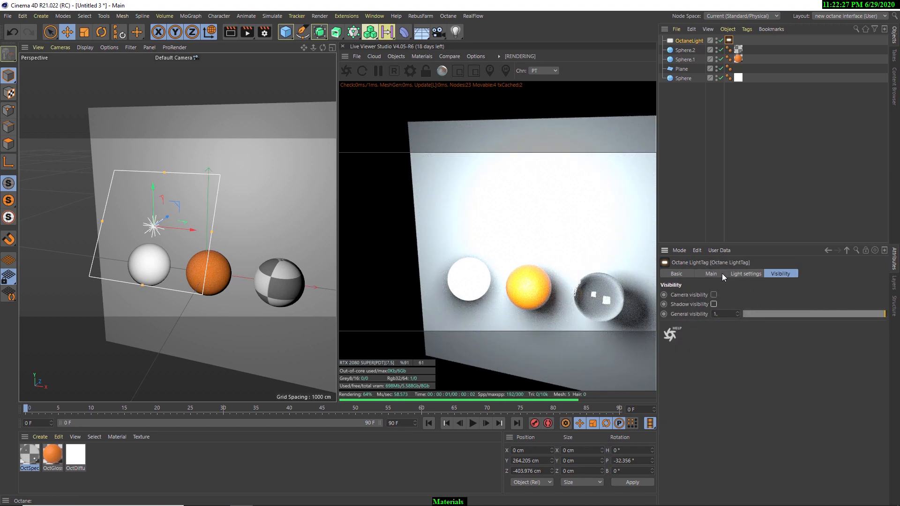
- Set the area light's power to 15
click(733, 273)
double_click(734, 295)
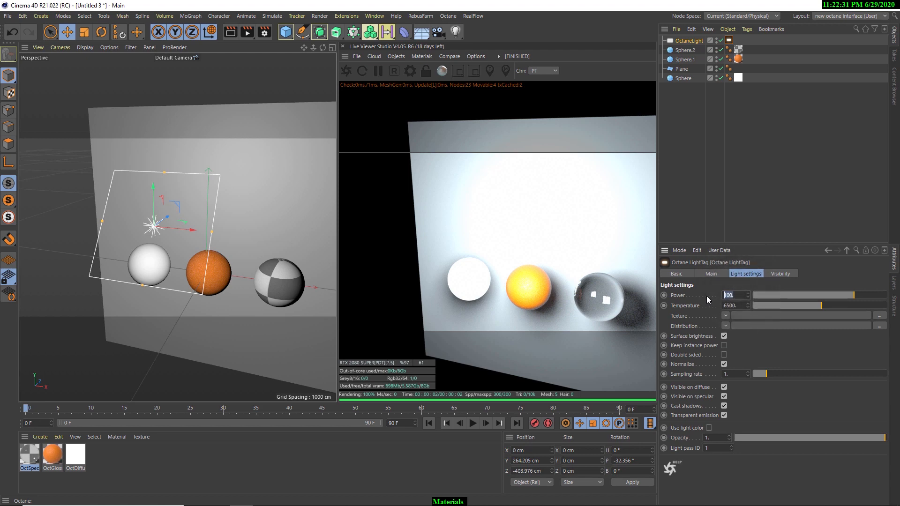
text(15)
key(Return)
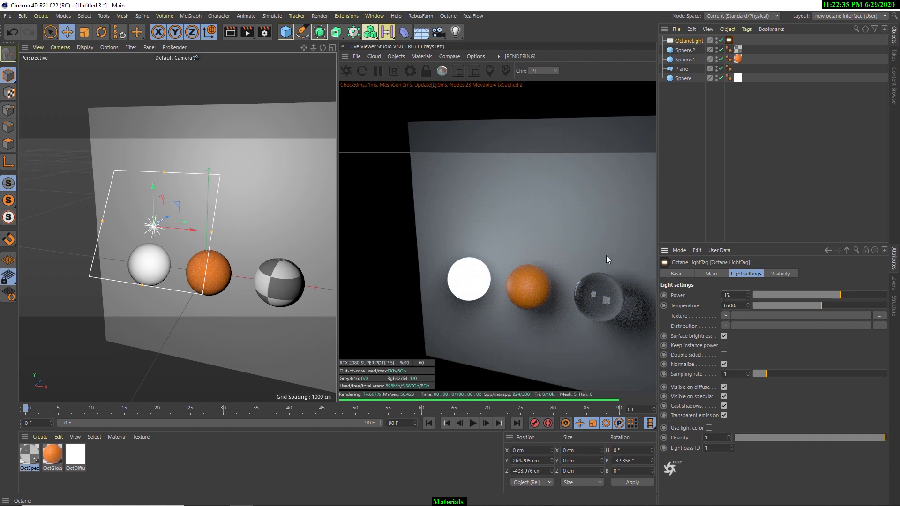
- Duplicate the area light sideways along X to about 421 cm, in front of the specular sphere
scroll(255, 252, down, 3)
alt+drag(256, 253, 229, 264)
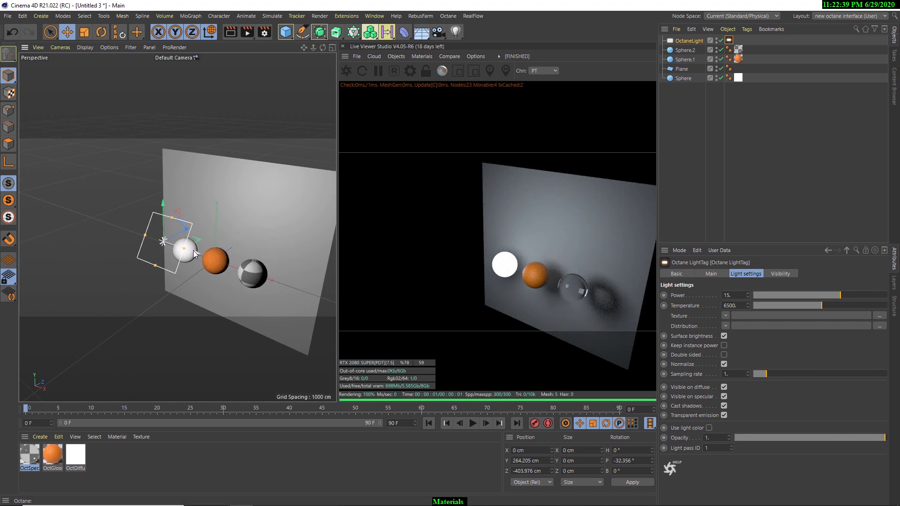
ctrl+drag(195, 256, 295, 289)
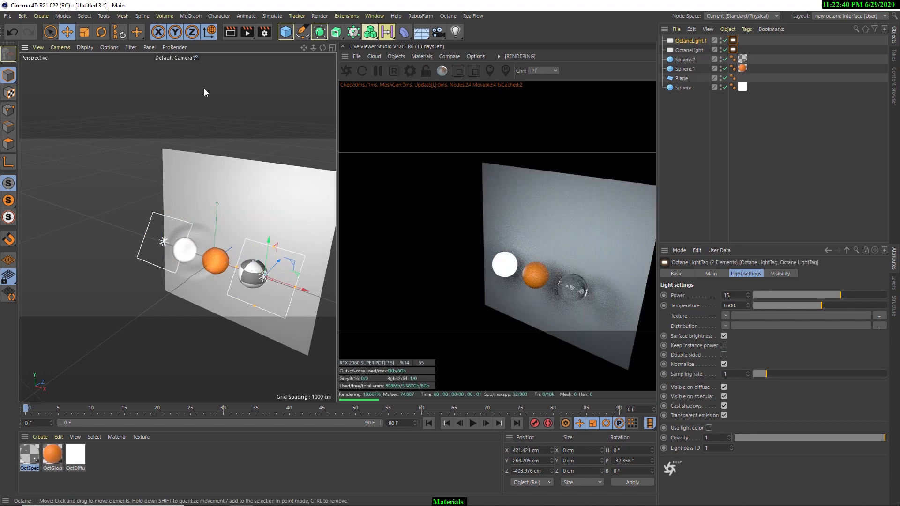
- Rotate the duplicated area light to a heading of 90° so it faces sideways
click(214, 35)
right_click(266, 242)
click(229, 221)
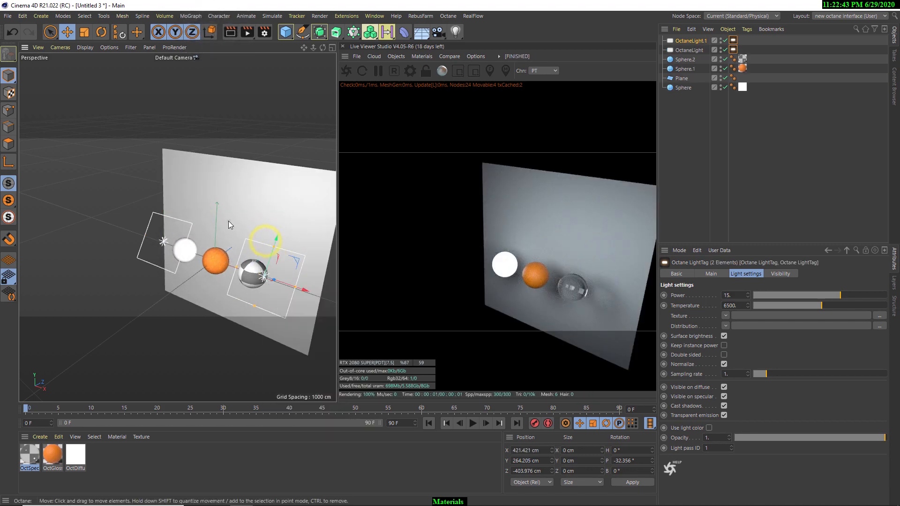
click(111, 37)
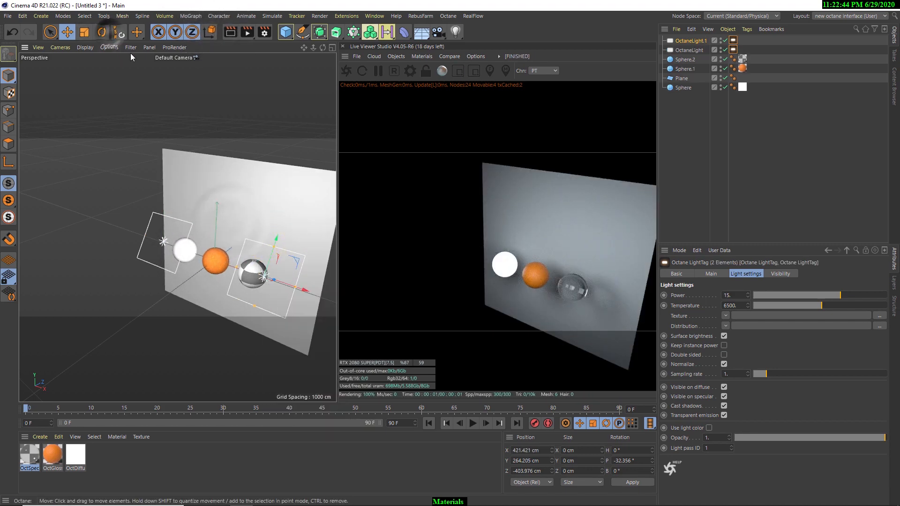
click(212, 31)
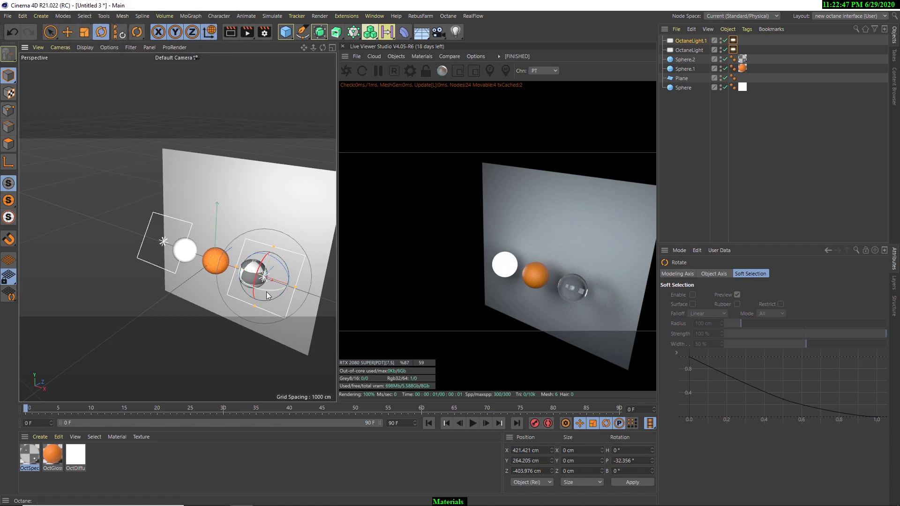
drag(267, 292, 300, 277)
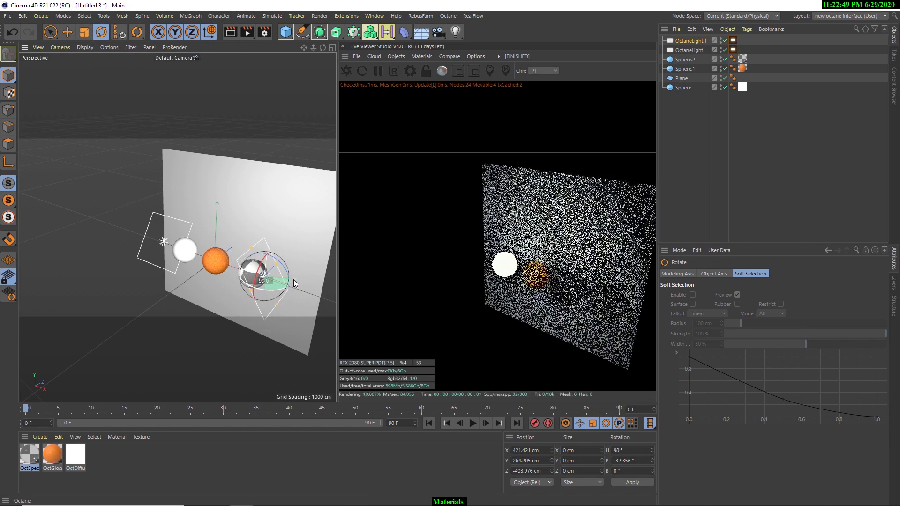
- Move the duplicated light closer beside the specular sphere, to about X 468, Y 191 and Z -102 cm
click(68, 32)
alt+middle_drag(270, 275, 253, 287)
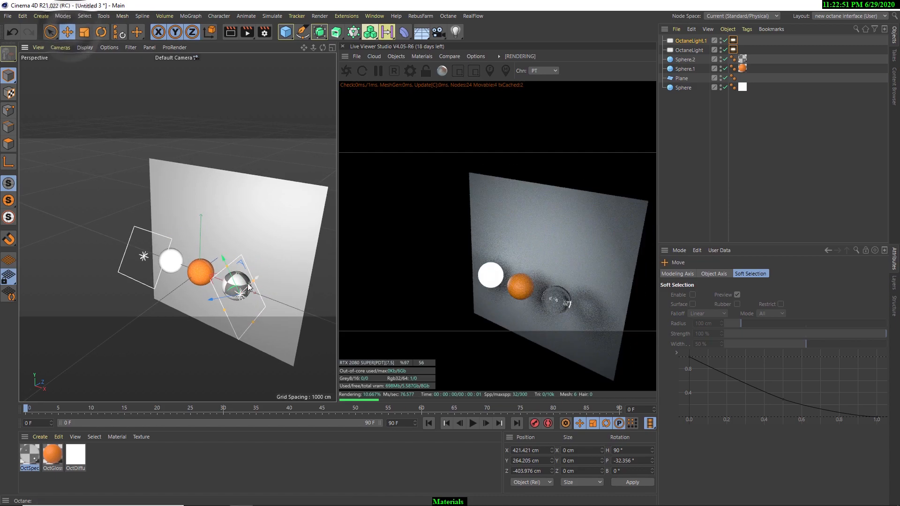
drag(254, 286, 224, 293)
scroll(218, 295, up, 5)
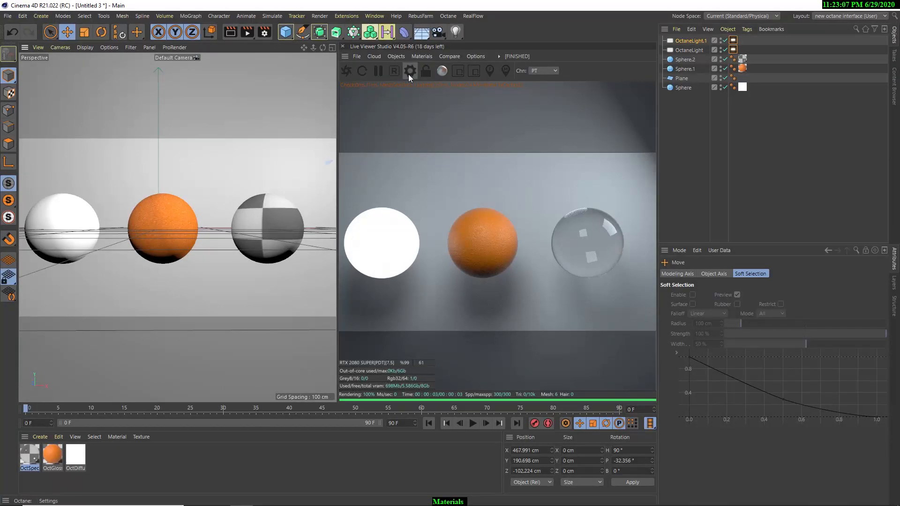
- Open the Octane render settings and try a specular depth of 1 in the Pathtracing kernel
click(410, 71)
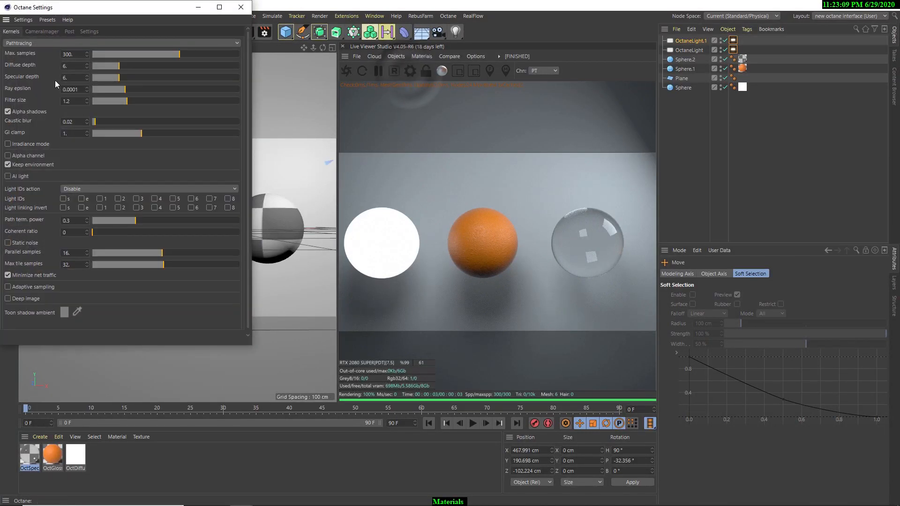
drag(103, 15, 111, 20)
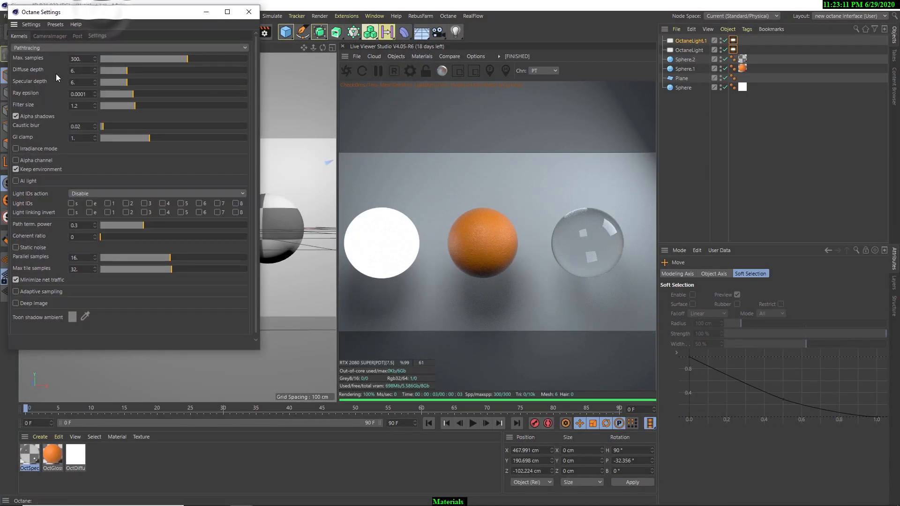
double_click(81, 82)
text(1)
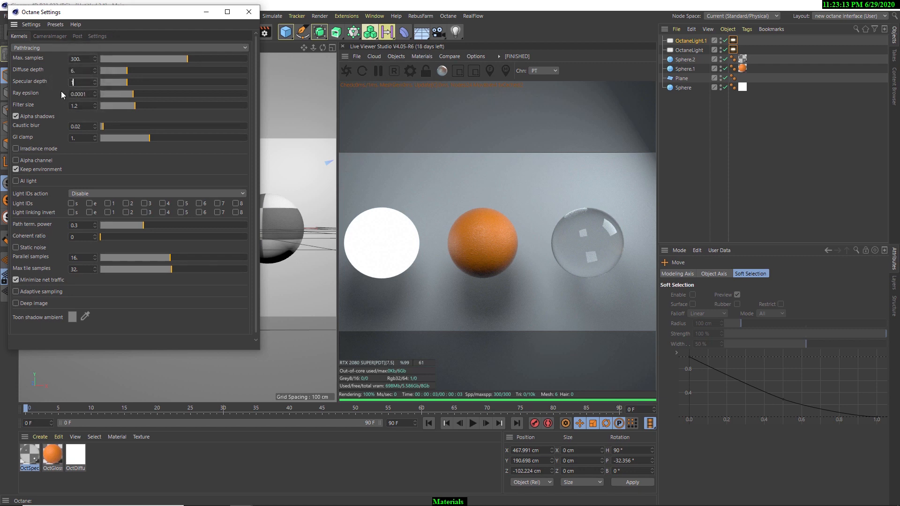
click(61, 91)
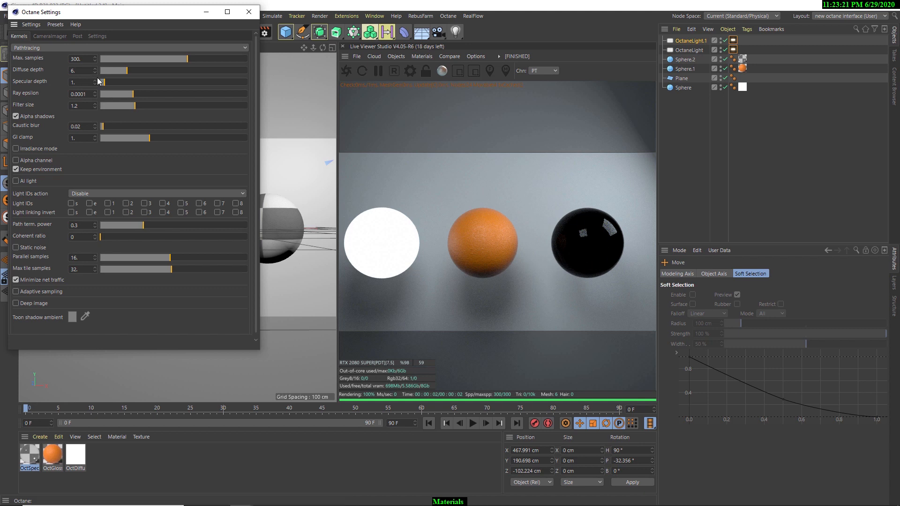
- Set the Pathtracing kernel's specular depth to 12
double_click(81, 82)
text(12)
key(Return)
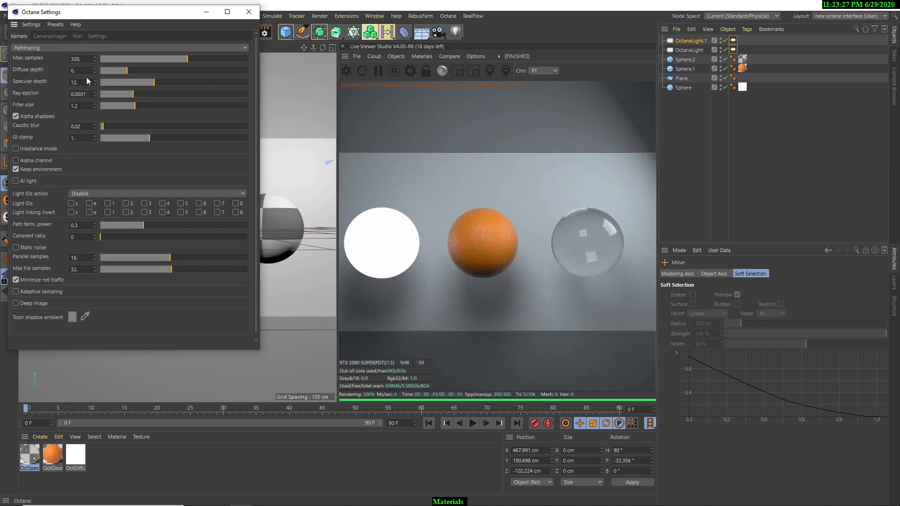
- Try a specular depth of 6 in the Pathtracing kernel and return it to 12
drag(85, 82, 60, 83)
text(6)
key(Return)
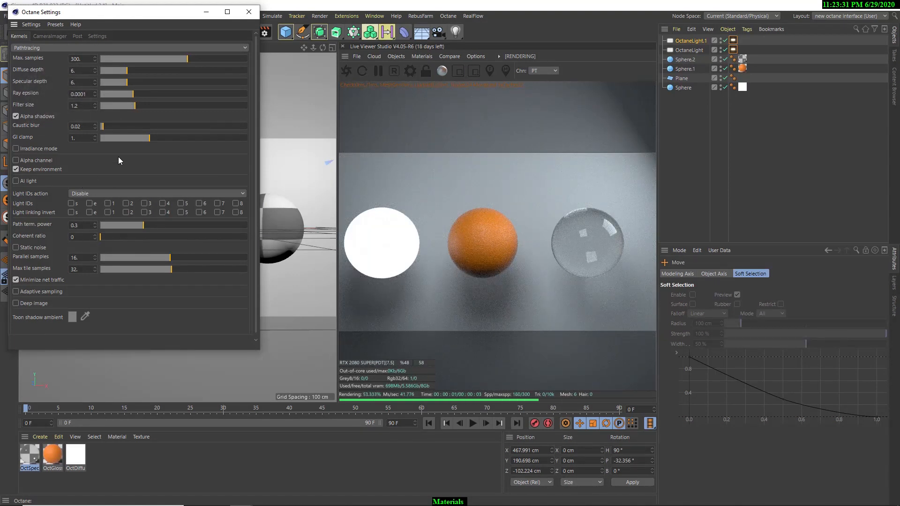
drag(77, 83, 48, 82)
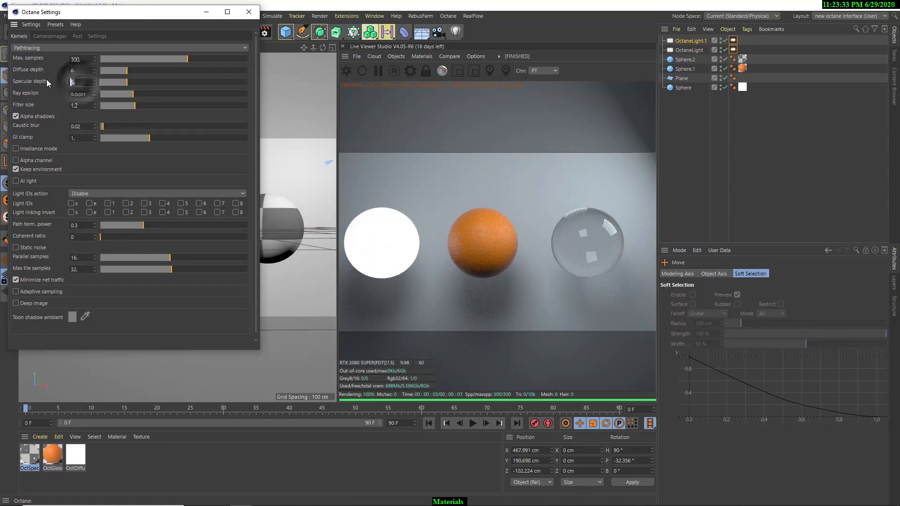
text(12)
key(Return)
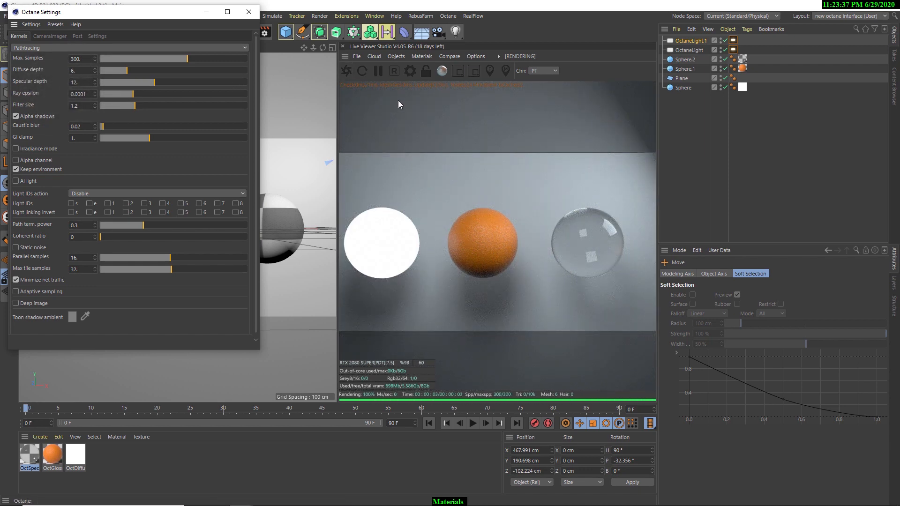
- Store the current render in the buffer and compare it A/B with a specular depth of 6, moving the divider to the glass sphere's edge
click(449, 56)
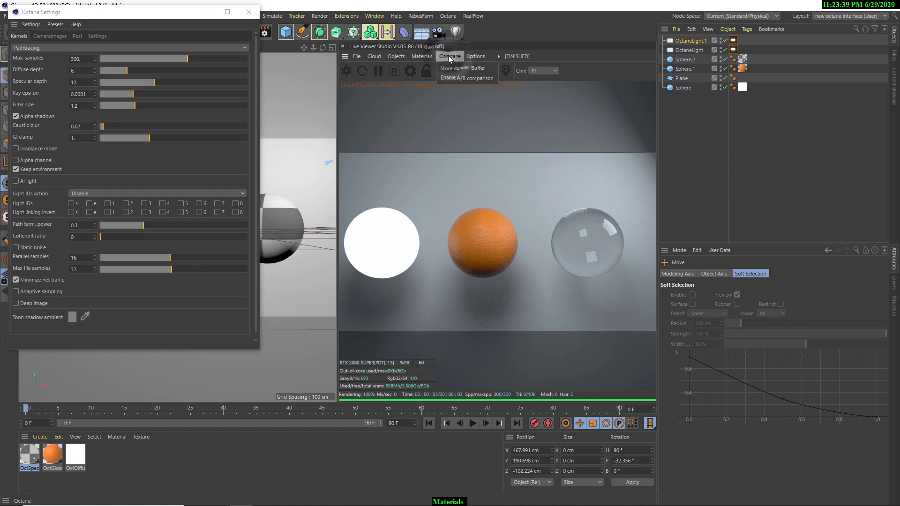
click(462, 68)
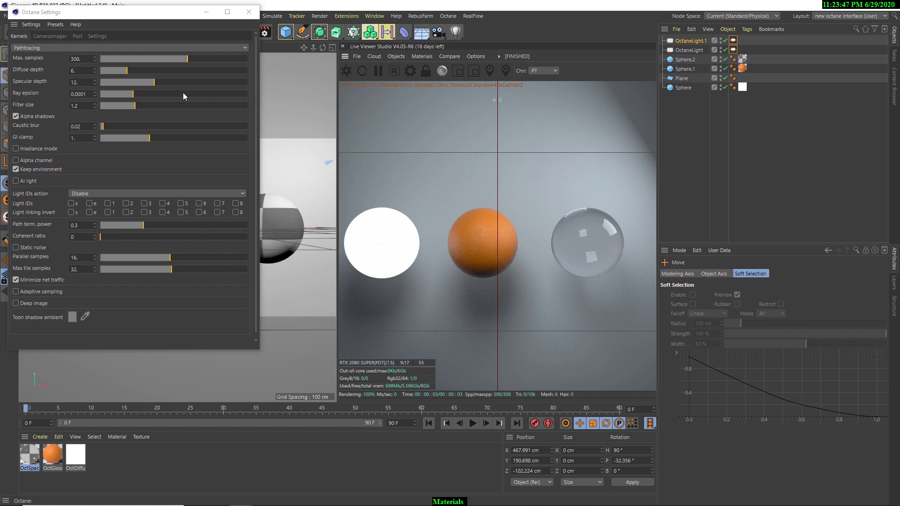
drag(88, 82, 44, 80)
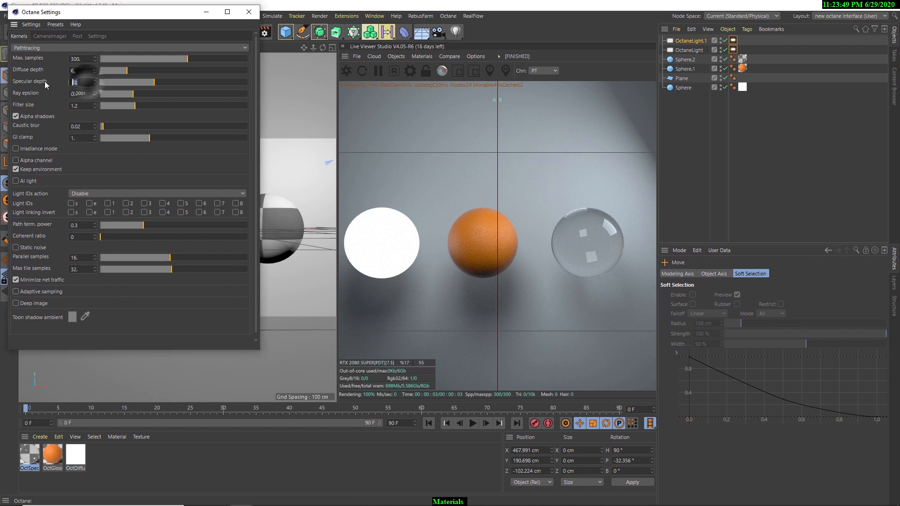
text(6)
click(48, 89)
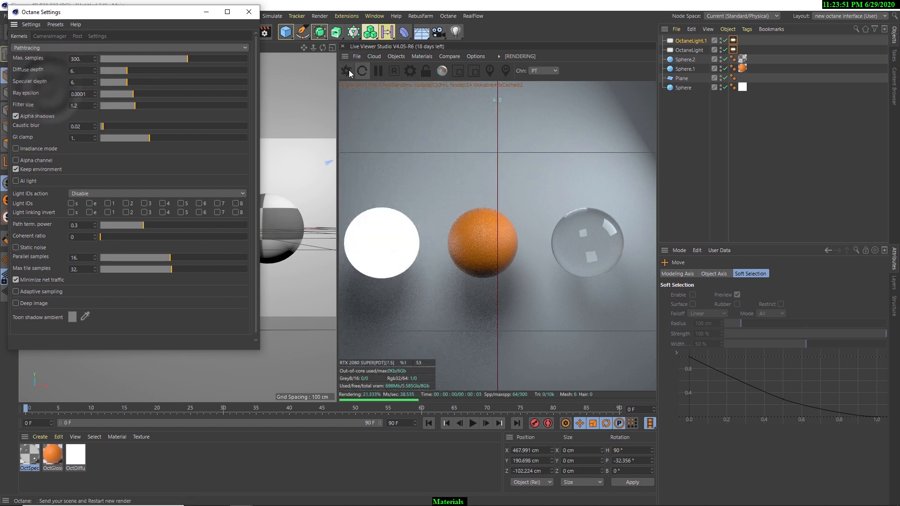
click(349, 69)
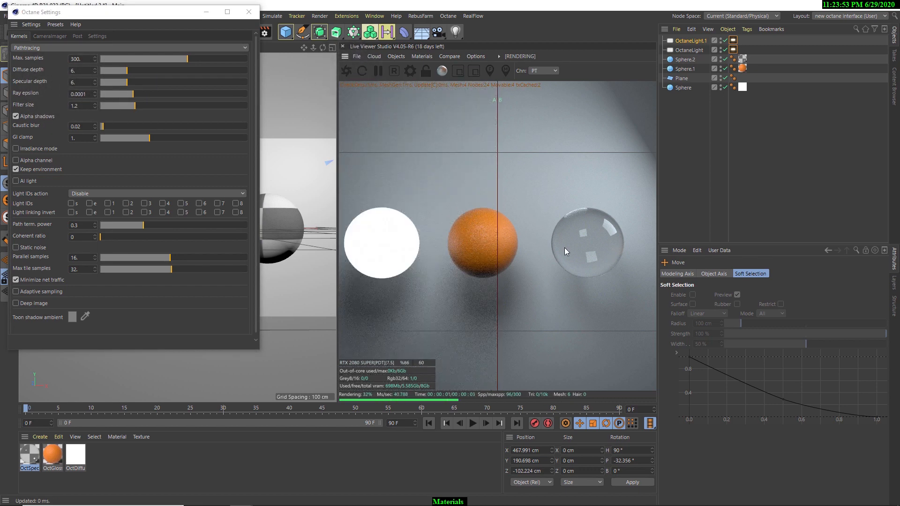
drag(497, 211, 552, 216)
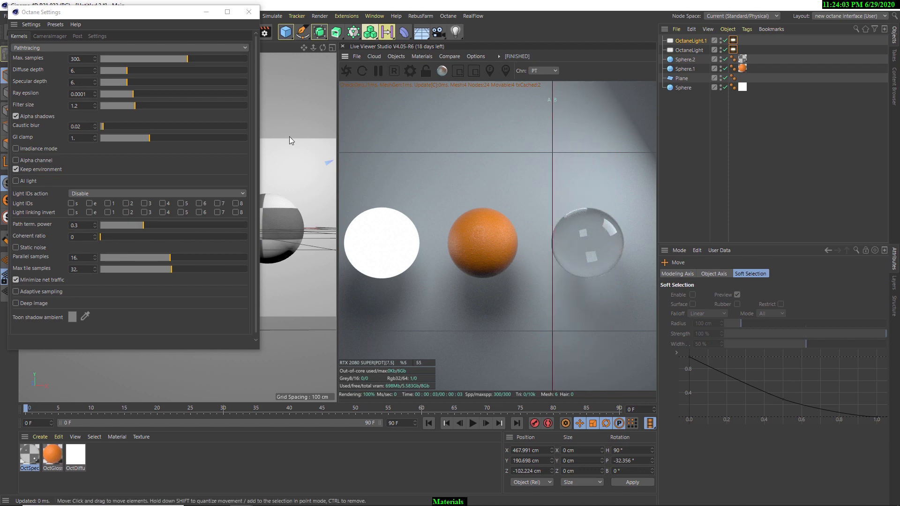
- Try a specular depth of 4 against the stored render, moving the comparison divider back between the orange and glass spheres
click(78, 82)
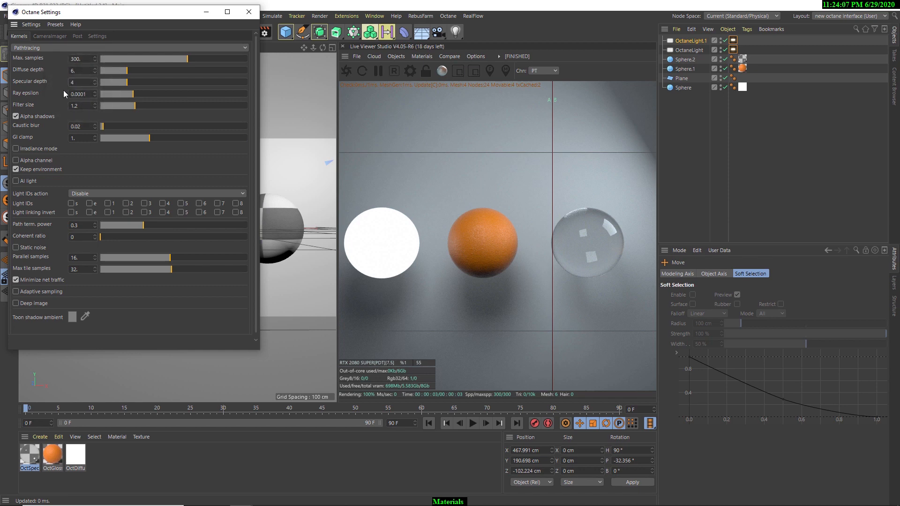
key(Return)
click(86, 95)
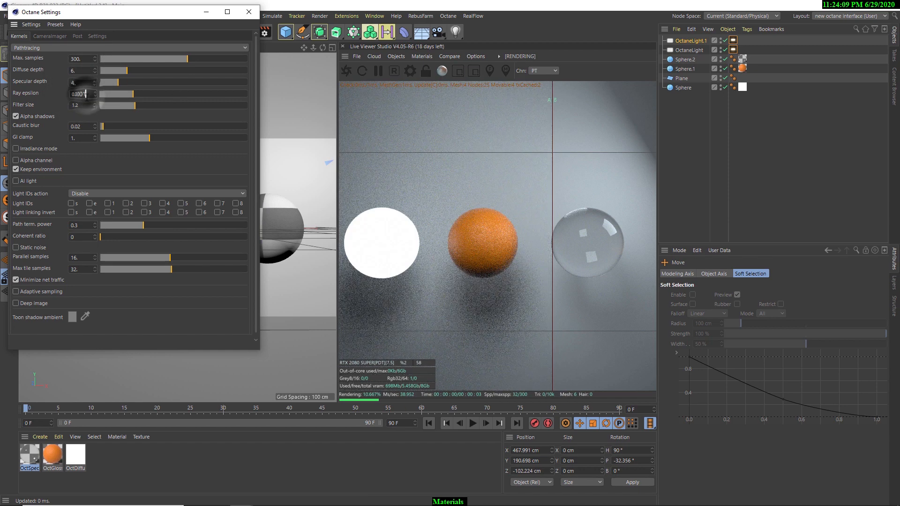
drag(551, 245, 522, 248)
- Set the Pathtracing kernel's specular depth to 6 and turn off the A/B comparison in the Live Viewer
drag(82, 82, 45, 88)
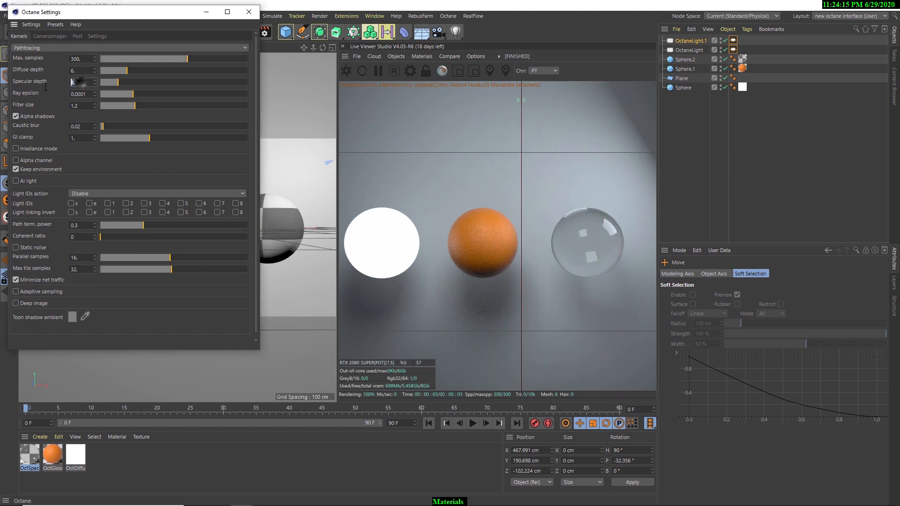
text(6)
key(Return)
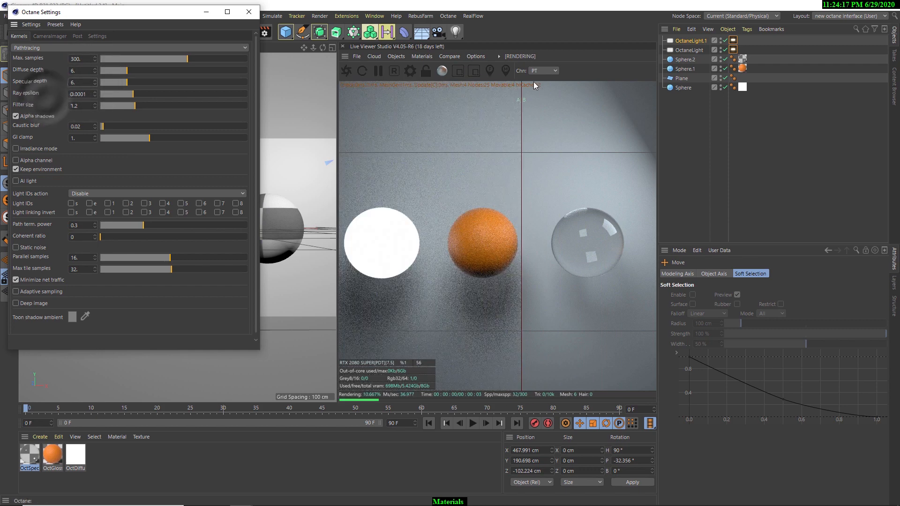
click(458, 71)
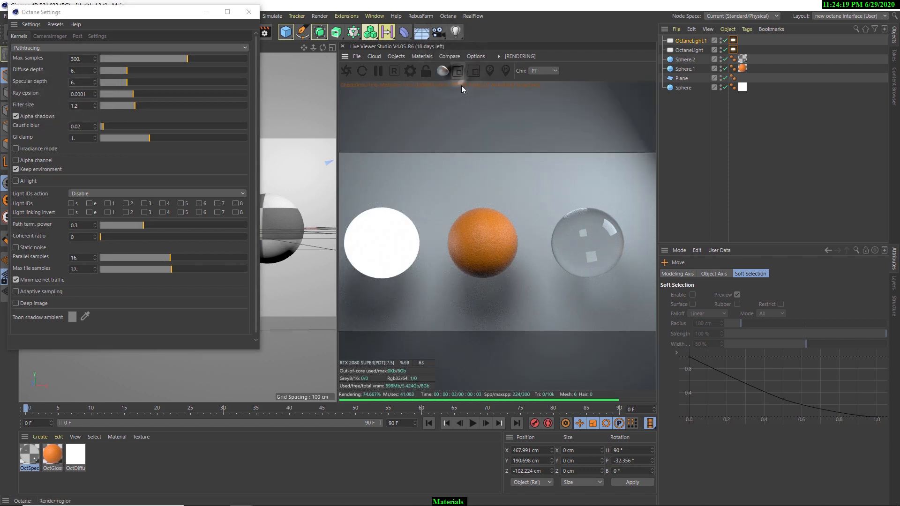
- Set the Pathtracing kernel's max samples to 600
double_click(85, 60)
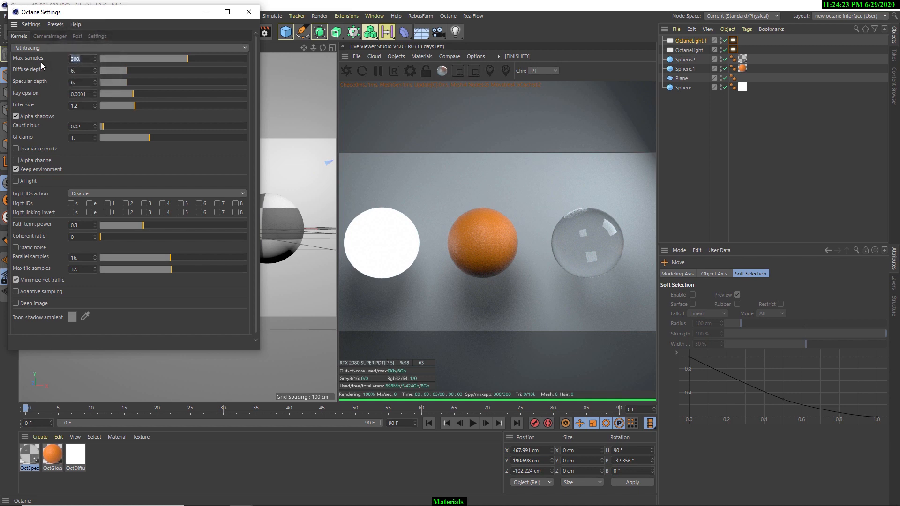
text(600)
key(Return)
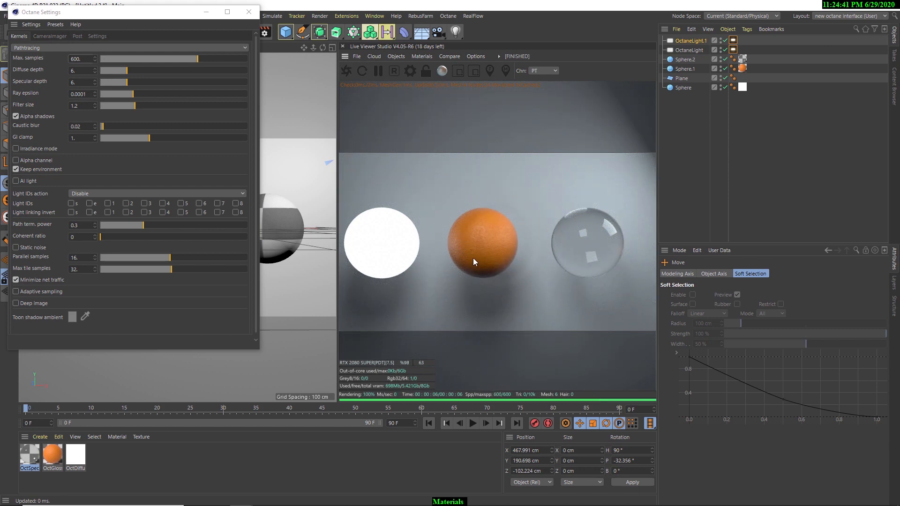
- Add an Octane camera to the scene and enable the Camera Imager in its Octane camera tag
click(402, 58)
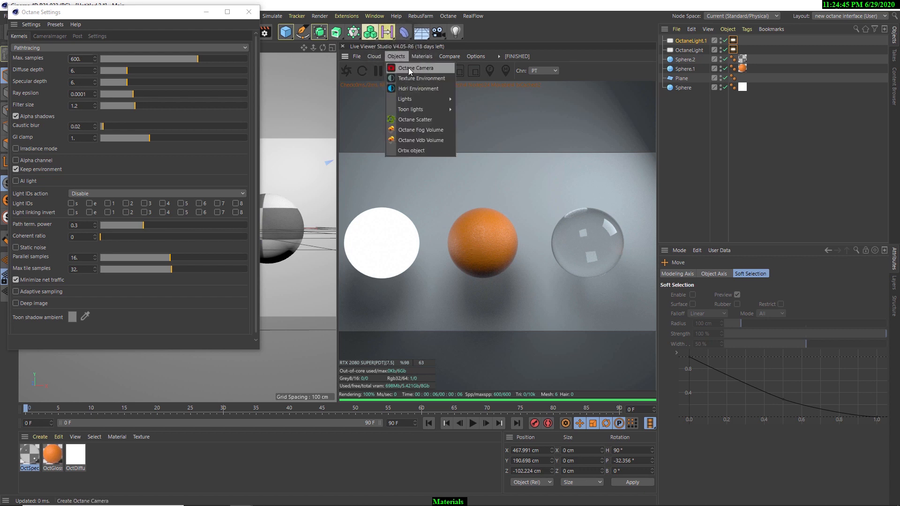
click(409, 67)
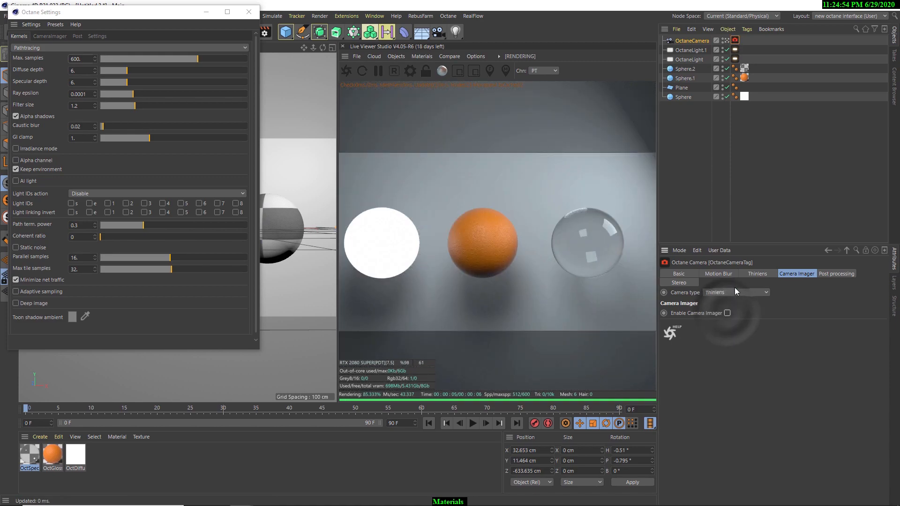
click(727, 313)
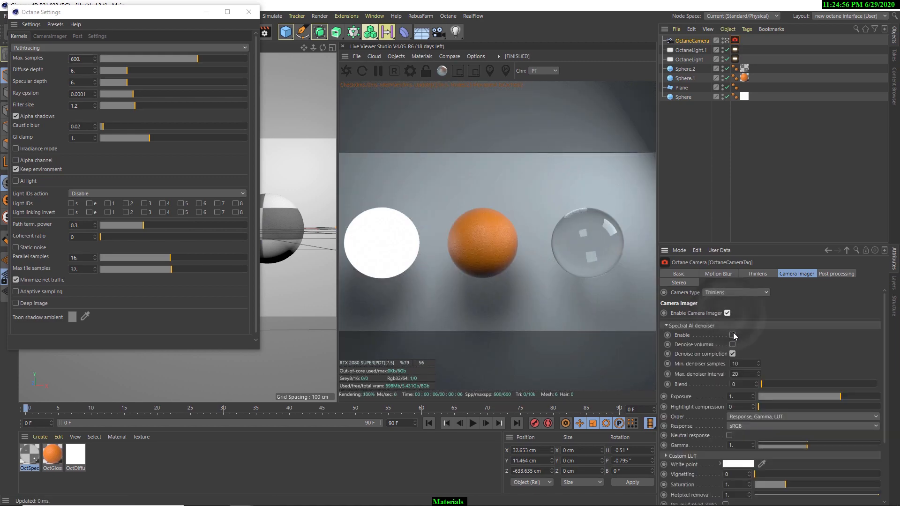
- Enable the camera's Spectral AI denoiser with 60 minimum denoiser samples and display the denoised DeMain pass
click(733, 335)
click(745, 363)
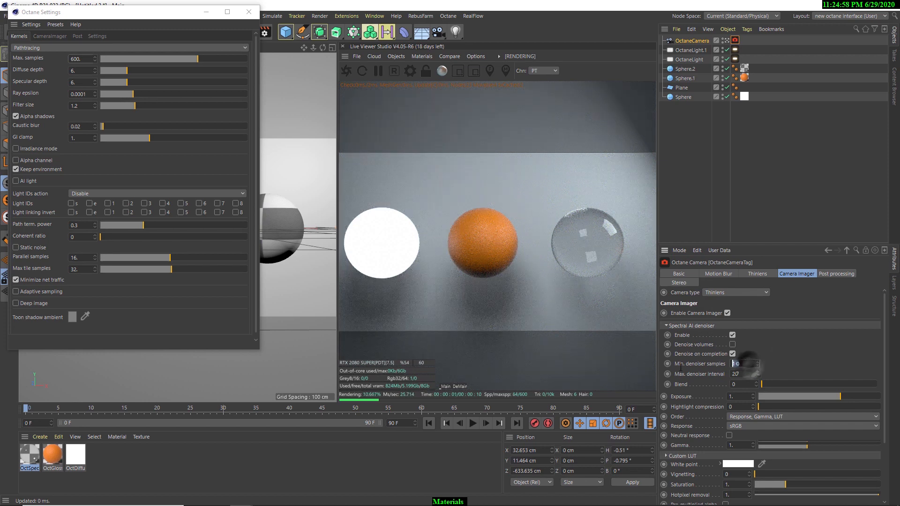
text(60)
key(Return)
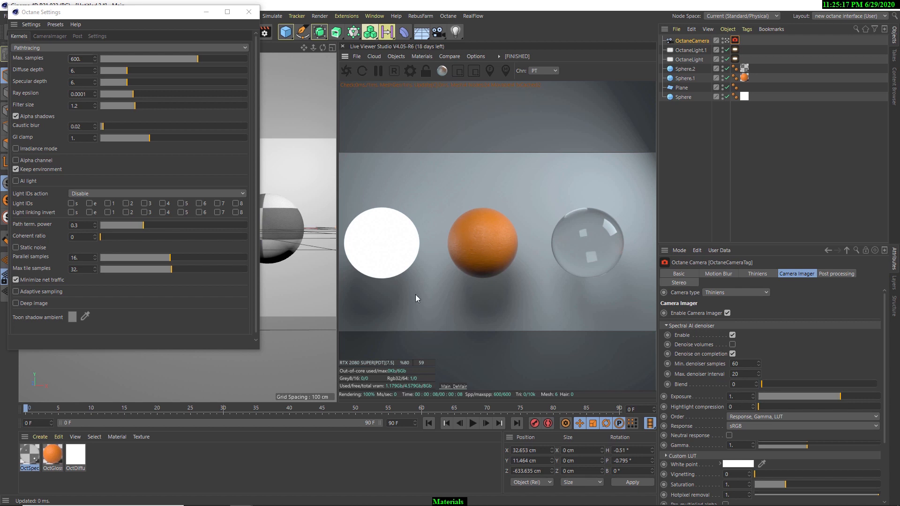
click(465, 387)
- Disable the Camera Imager on the Octane camera tag and set the Pathtracing kernel's max samples to 800
click(727, 313)
click(82, 60)
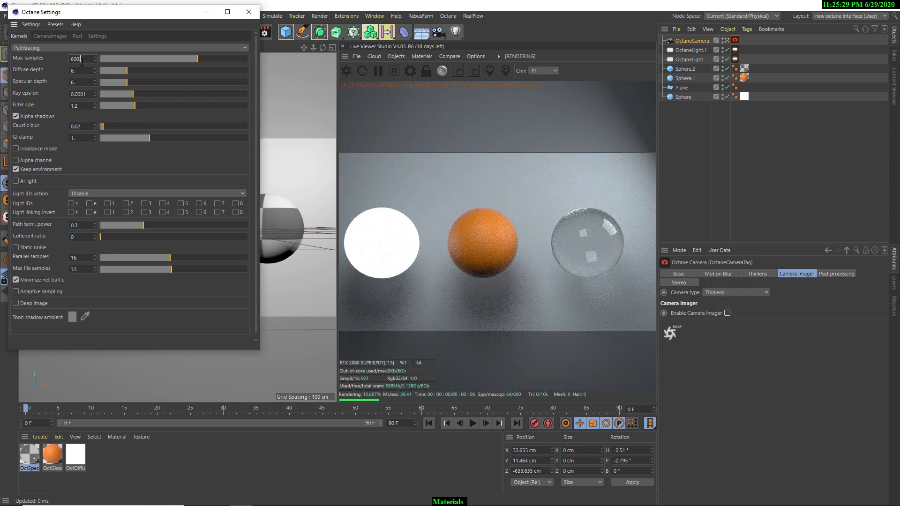
drag(82, 61, 45, 61)
text(8)
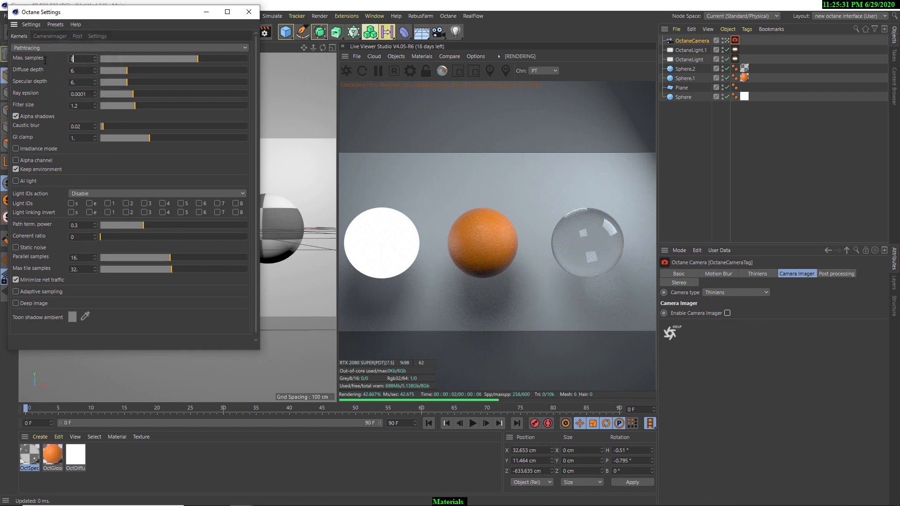
text(00)
key(Return)
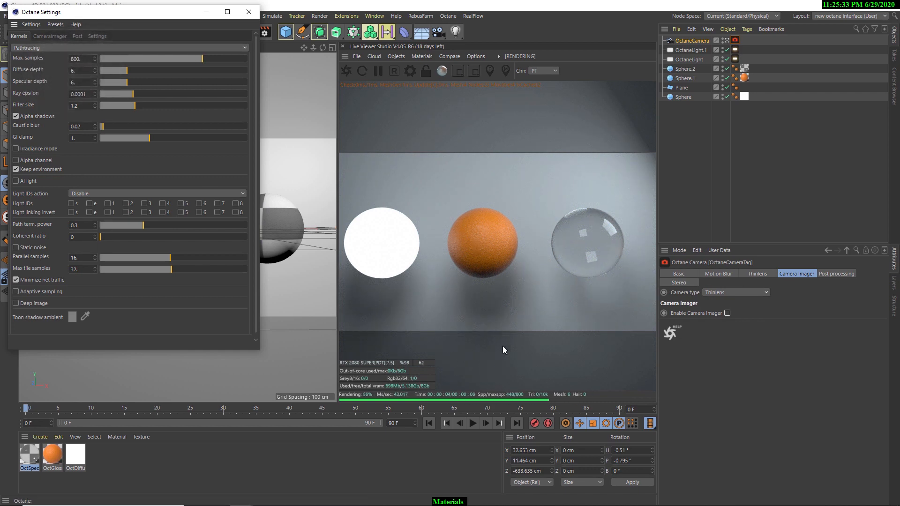